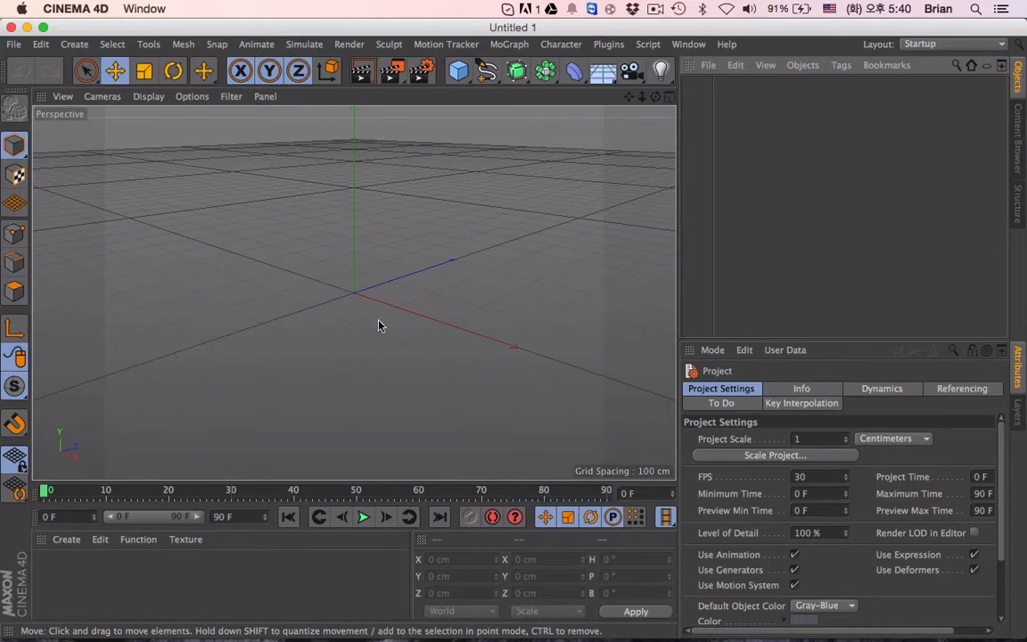
# - Go to the desktop, preview the dark-wood-1.jpg texture image and close it
pyautogui.hotkey('ctrl', 'Right')
pyautogui.click(786, 492)
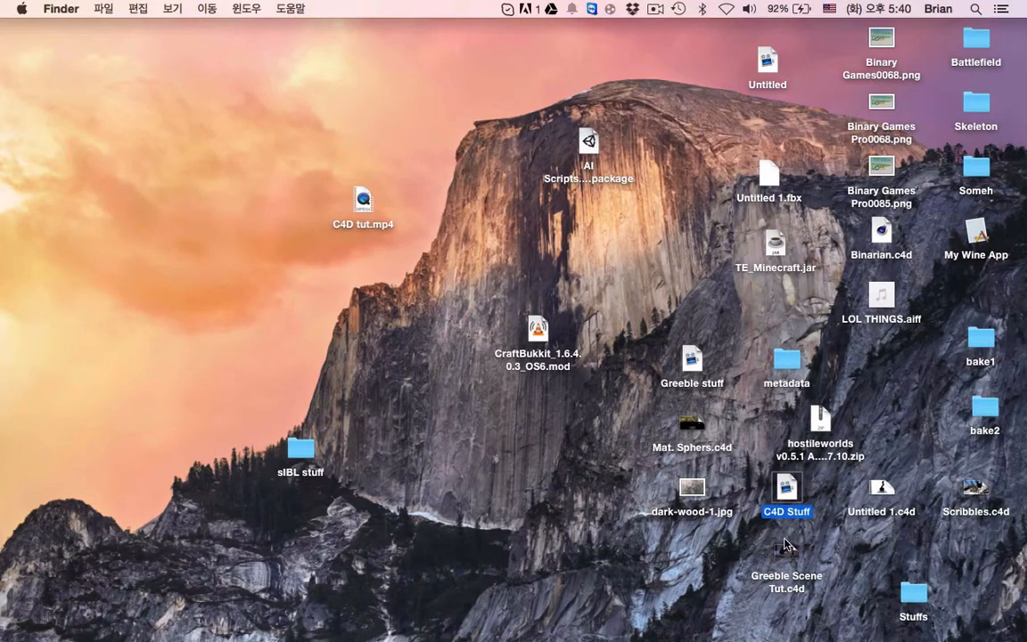
pyautogui.click(693, 490)
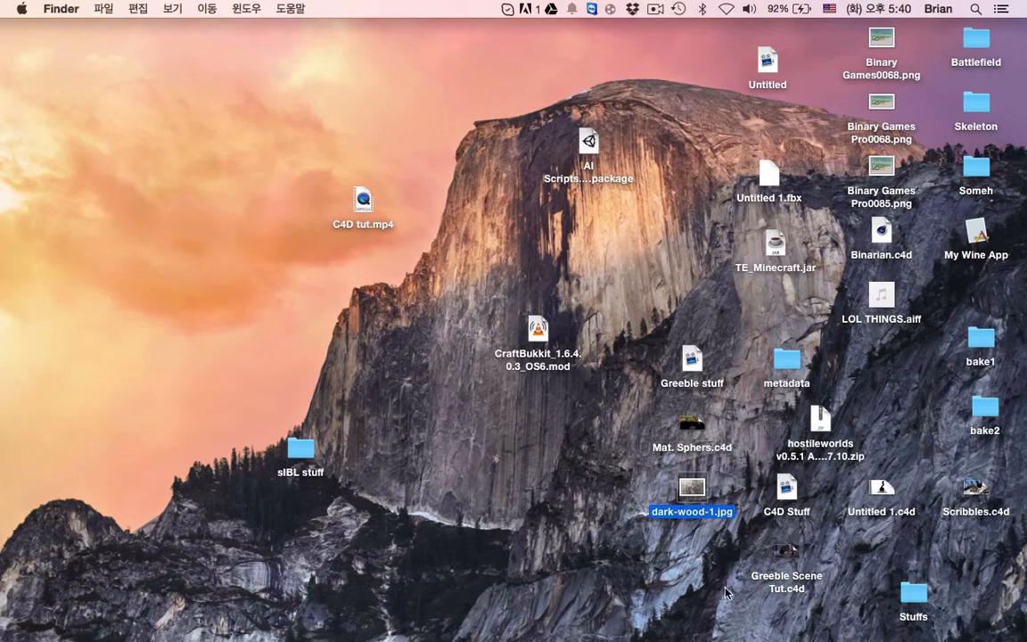
pyautogui.click(966, 625)
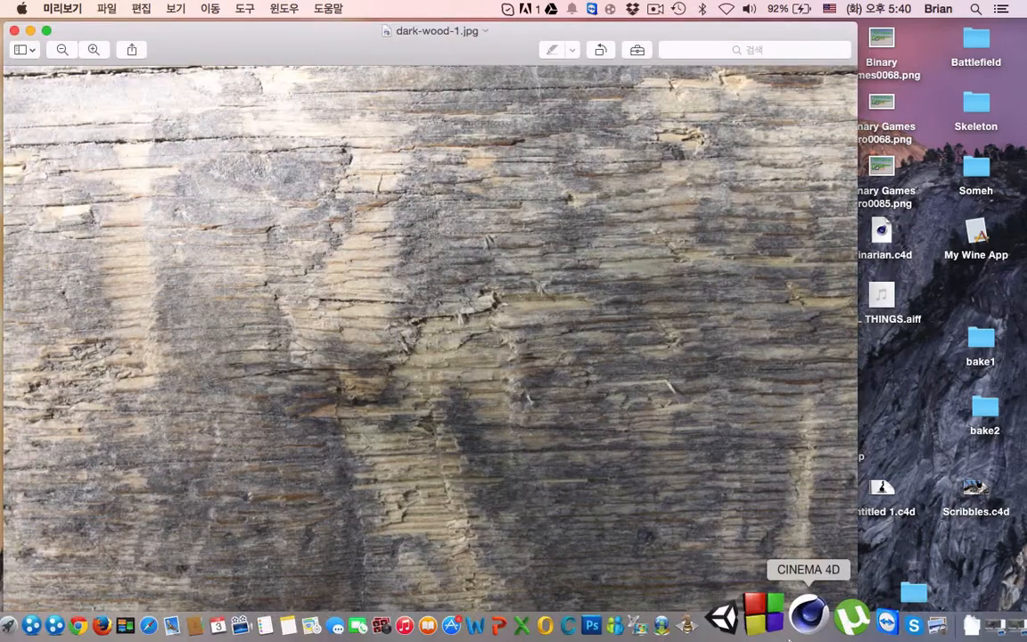
pyautogui.moveTo(380, 51); pyautogui.dragTo(477, 48)
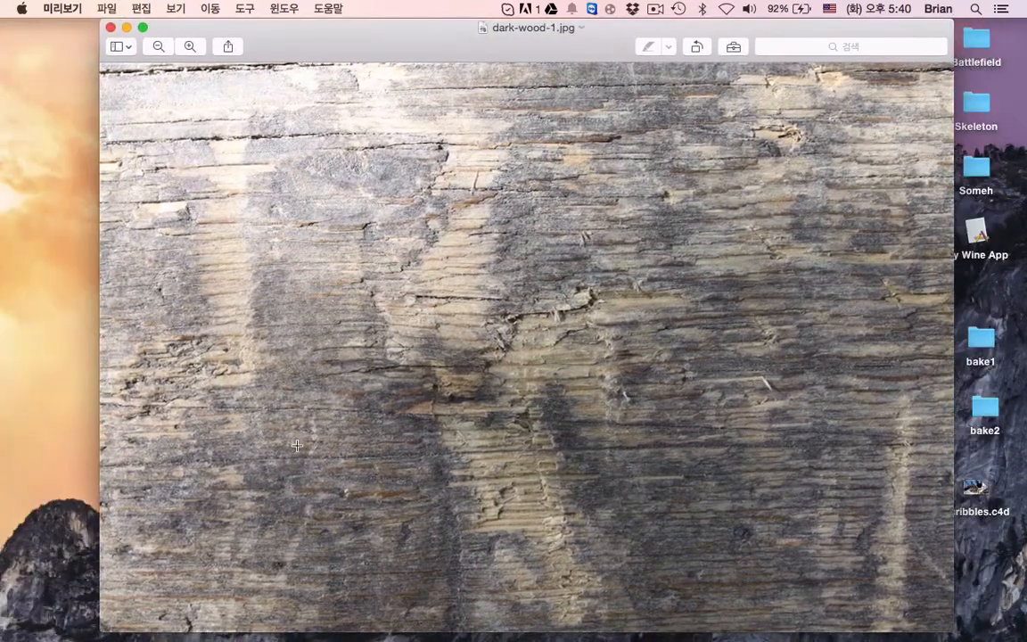
pyautogui.click(110, 28)
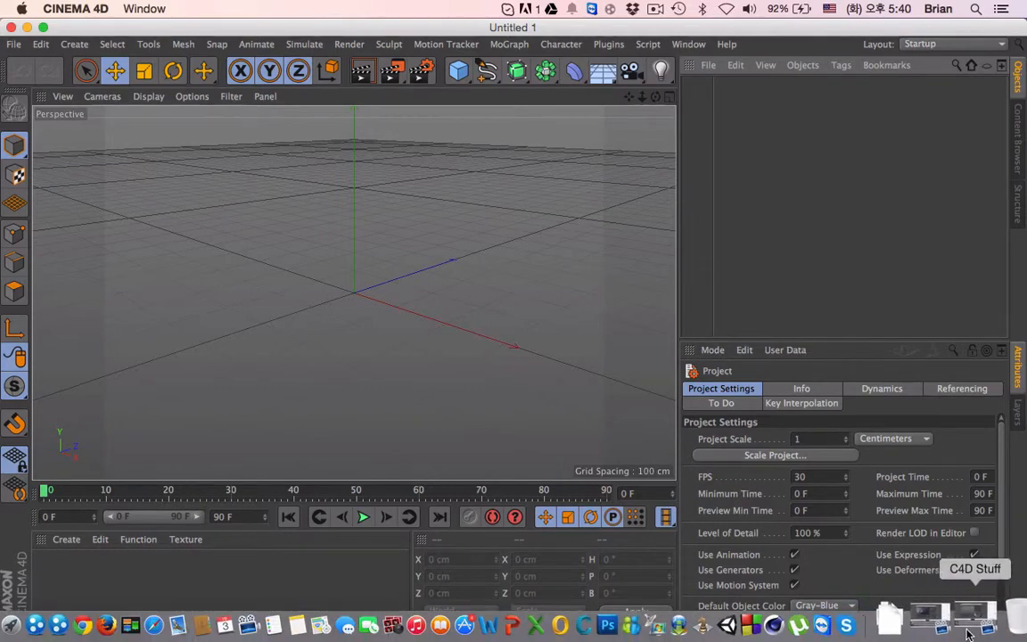
# - Switch to the ScreenFlow project to look over its recording timeline, and return to Cinema 4D
pyautogui.click(947, 626)
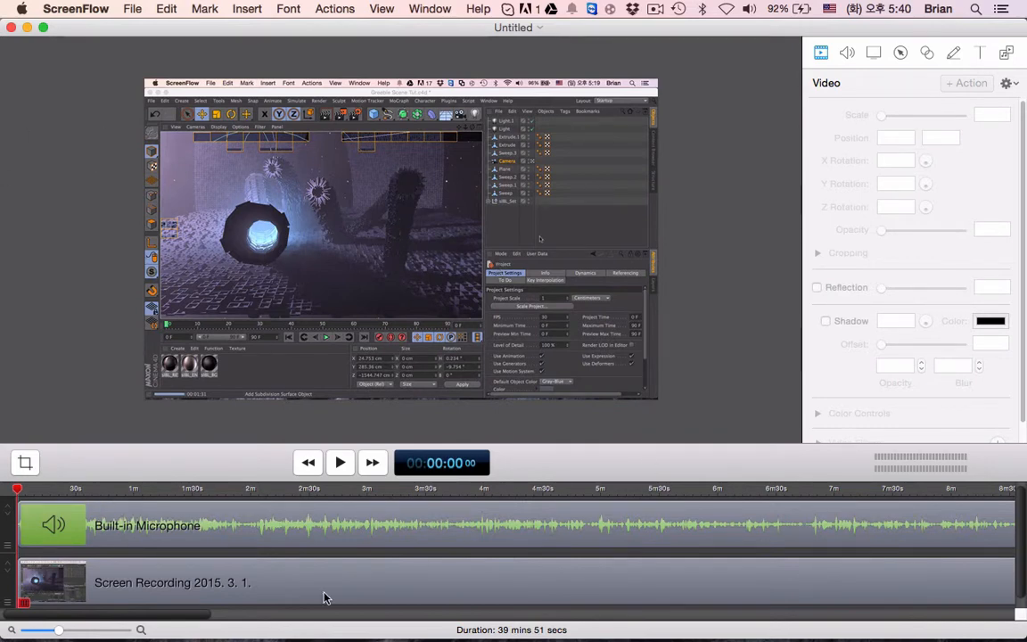
pyautogui.moveTo(103, 615); pyautogui.dragTo(53, 612)
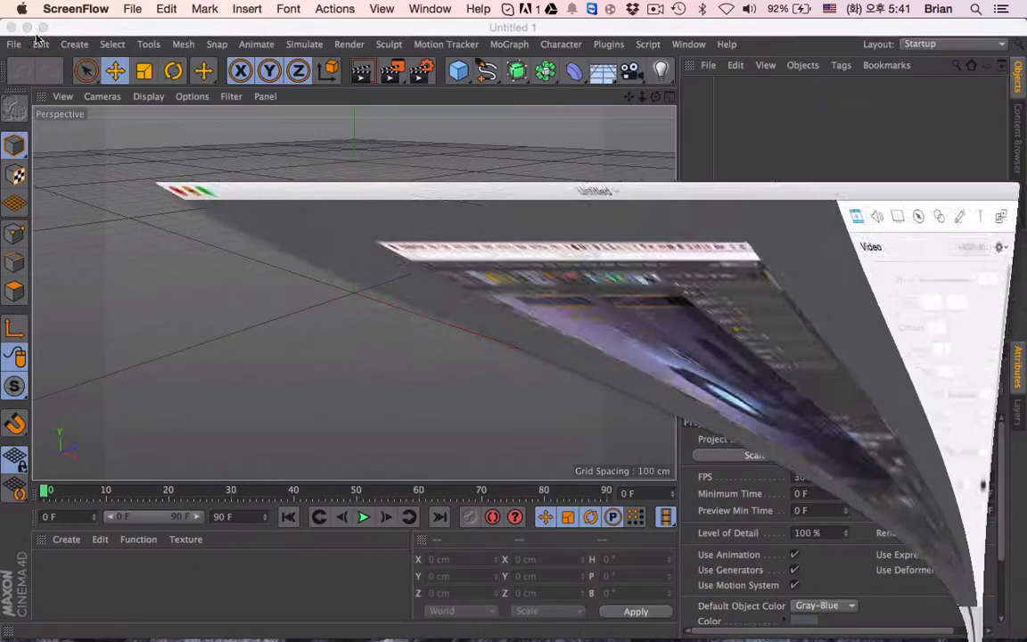
pyautogui.click(764, 121)
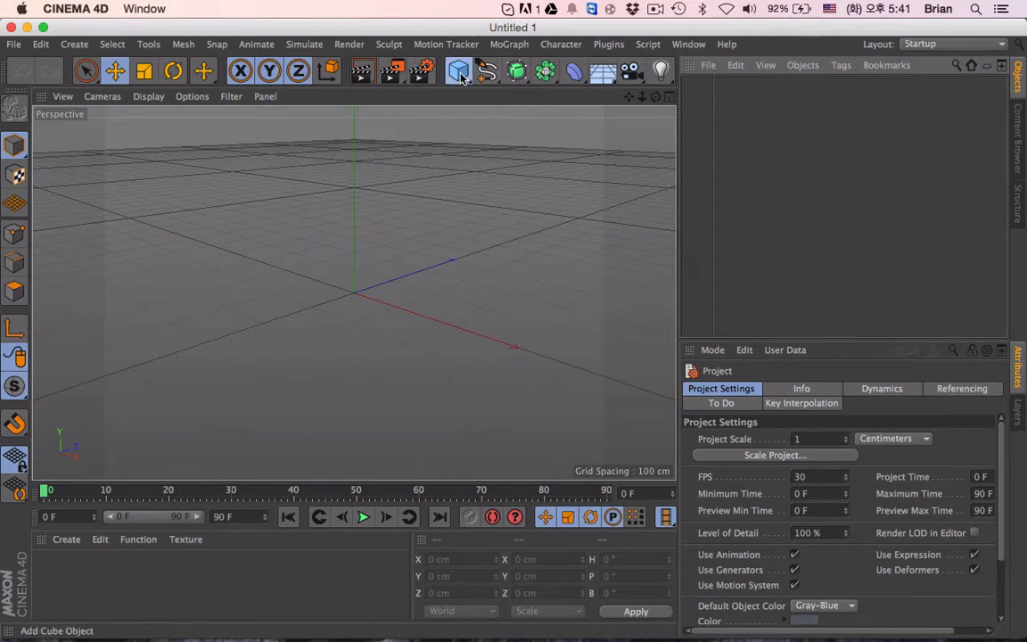
# - Add a sphere with 26 segments and raise it to about 108 cm on the Y axis
pyautogui.moveTo(458, 72); pyautogui.dragTo(785, 134)
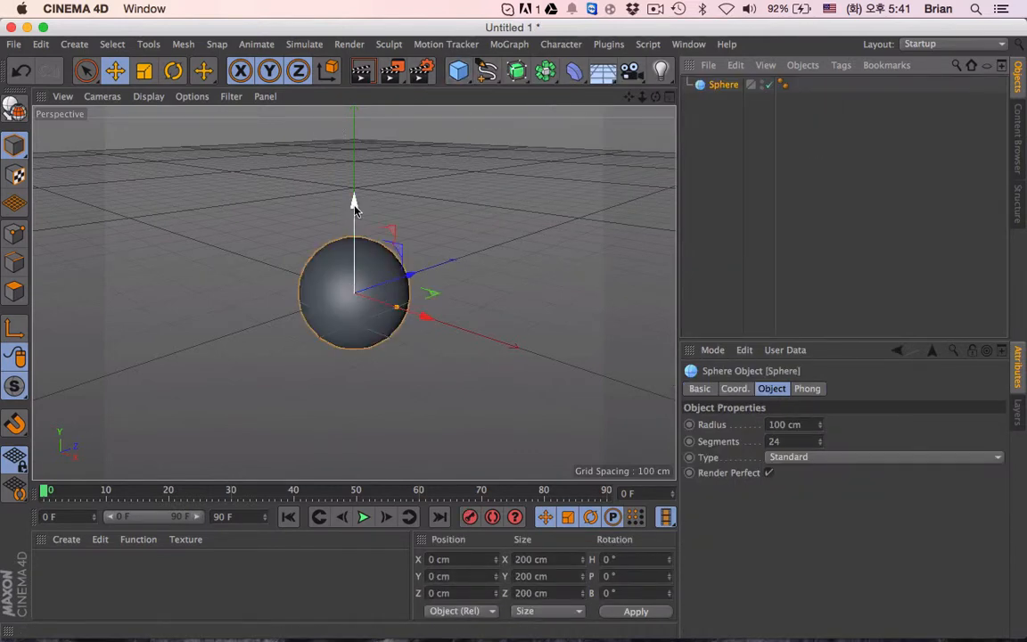
pyautogui.moveTo(354, 204); pyautogui.dragTo(354, 144)
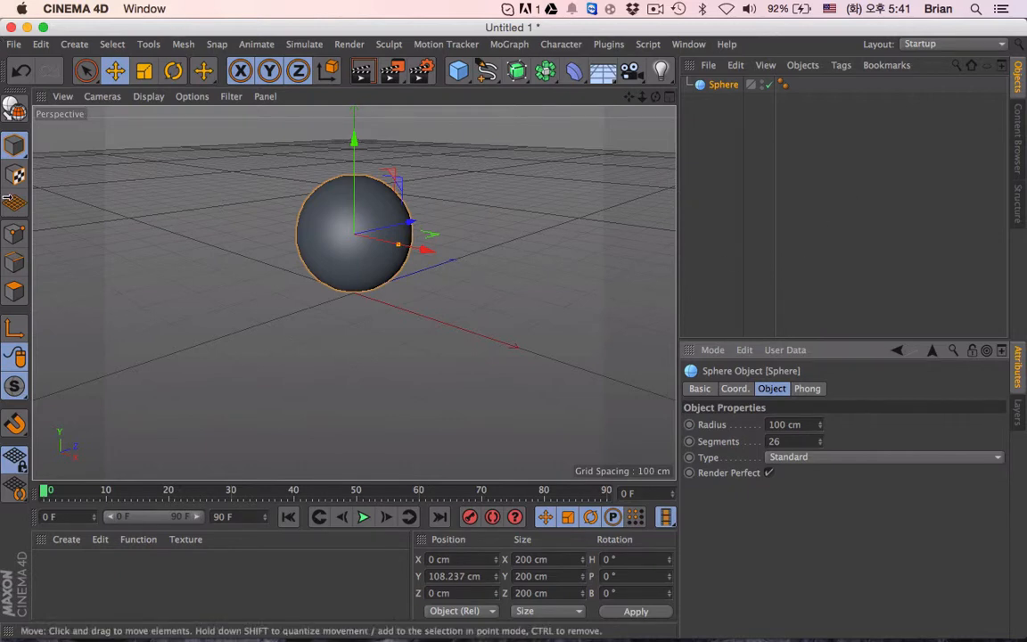
# - Make the sphere editable and select all of its polygons
pyautogui.click(12, 105)
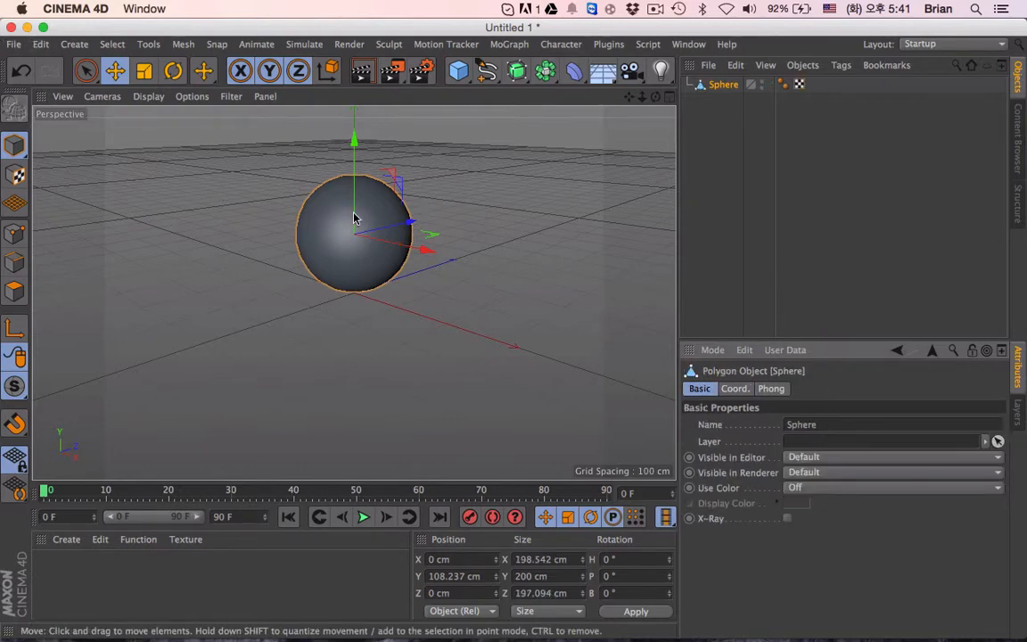
pyautogui.click(14, 291)
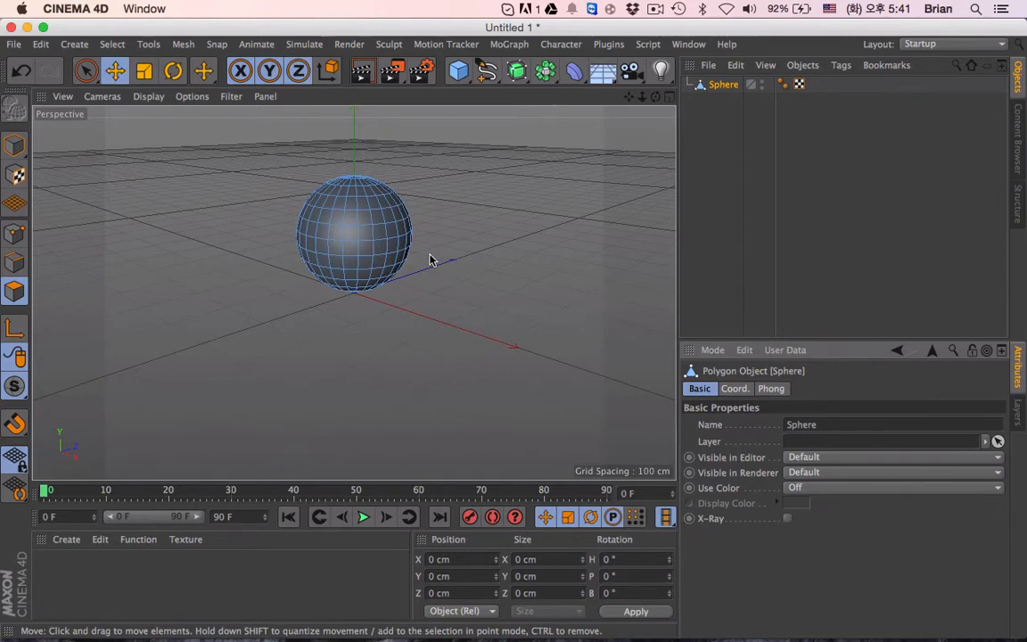
pyautogui.press('super+a')
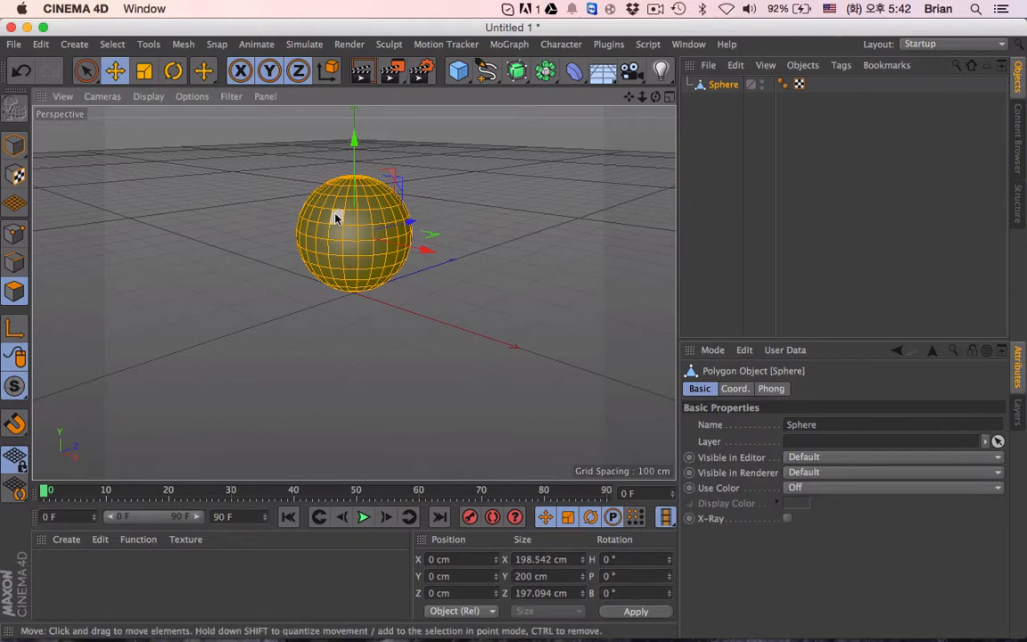
pyautogui.keyDown('alt'); pyautogui.moveTo(403, 220); pyautogui.dragTo(387, 294); pyautogui.keyUp('alt')
pyautogui.rightClick(464, 176)
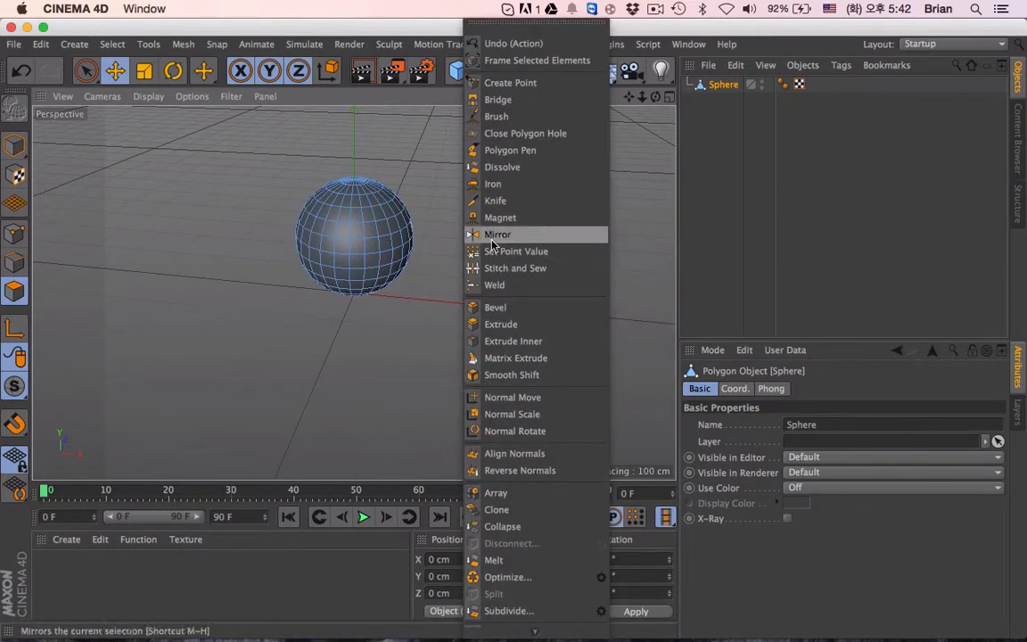
pyautogui.click(435, 206)
pyautogui.hotkey('ctrl', 'a')
# - Extrude all selected polygons with a 10 cm offset, 140% offset variation and Preserve Groups turned off
pyautogui.rightClick(451, 213)
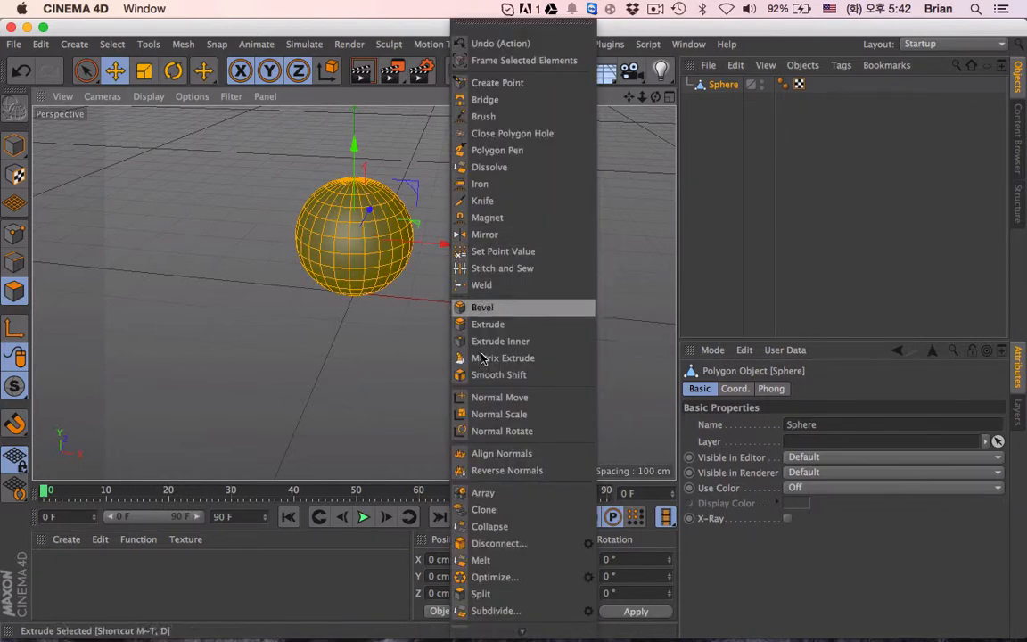
pyautogui.click(486, 325)
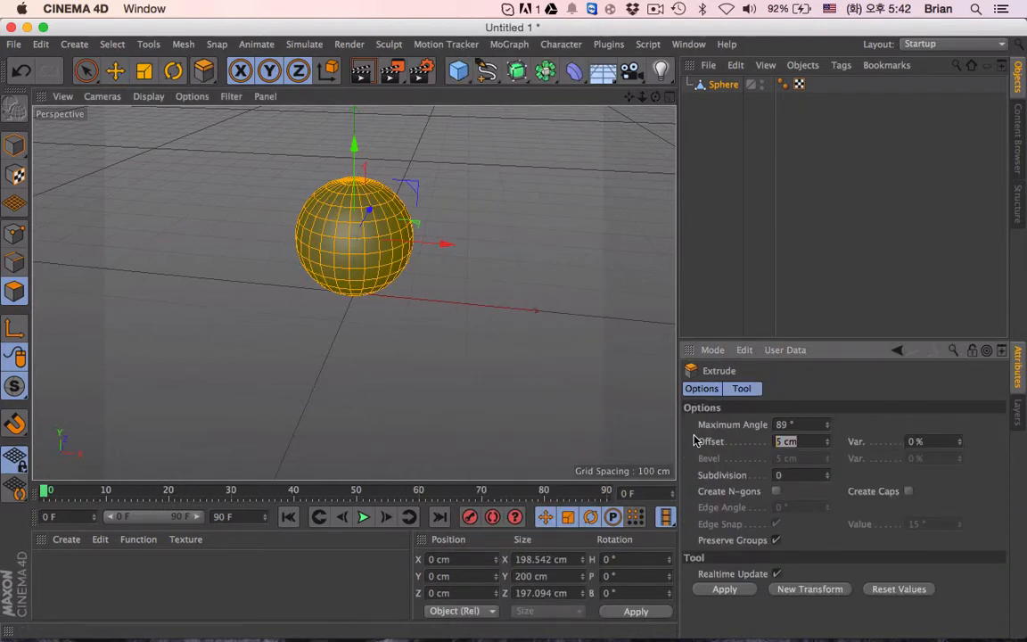
pyautogui.write('10')
pyautogui.press('Tab')
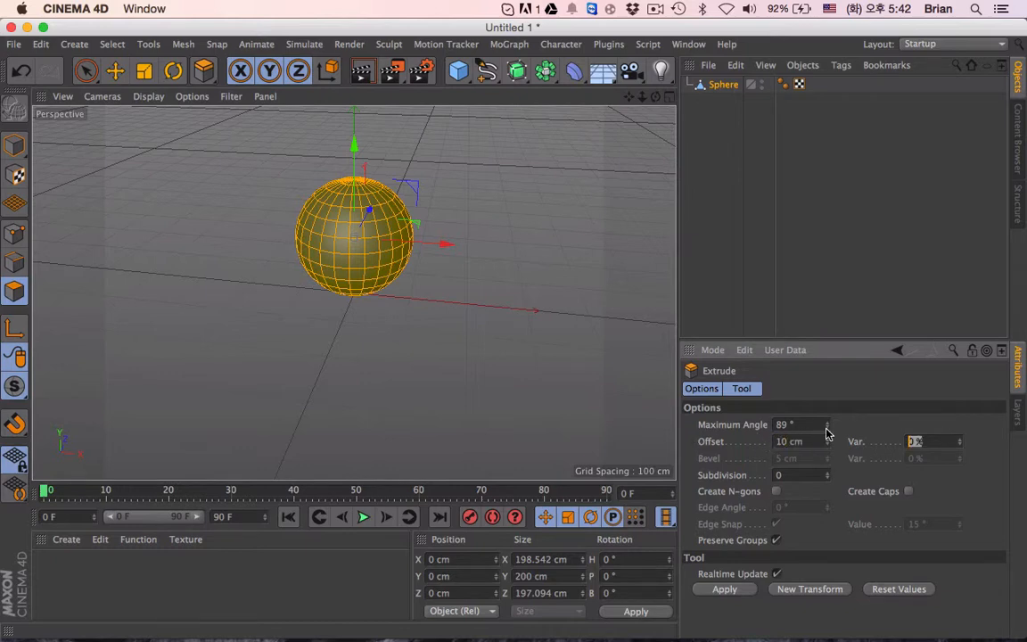
pyautogui.write('140')
pyautogui.click(775, 540)
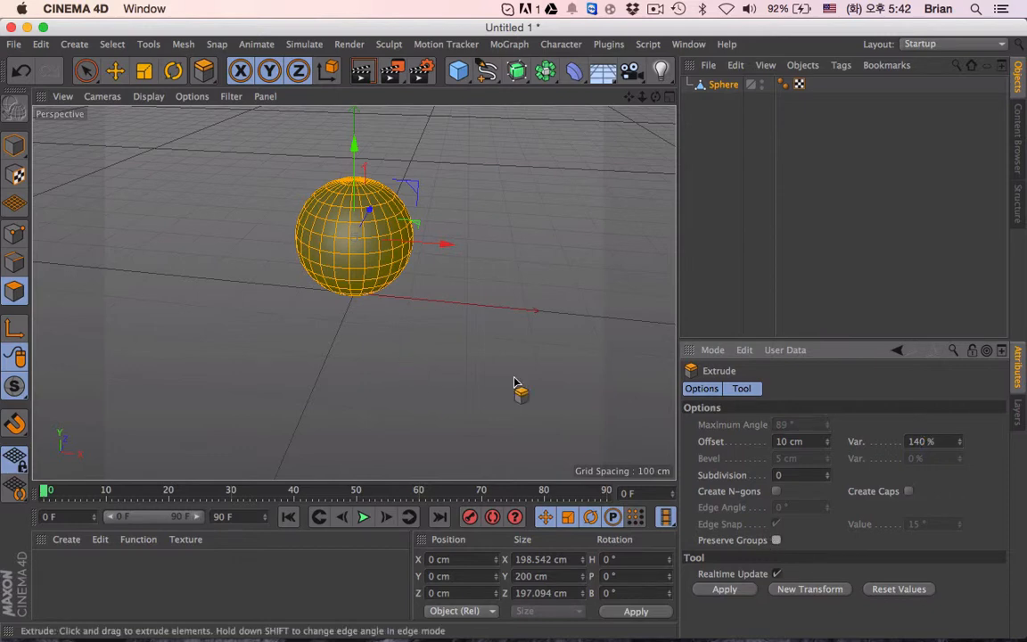
pyautogui.press('Return')
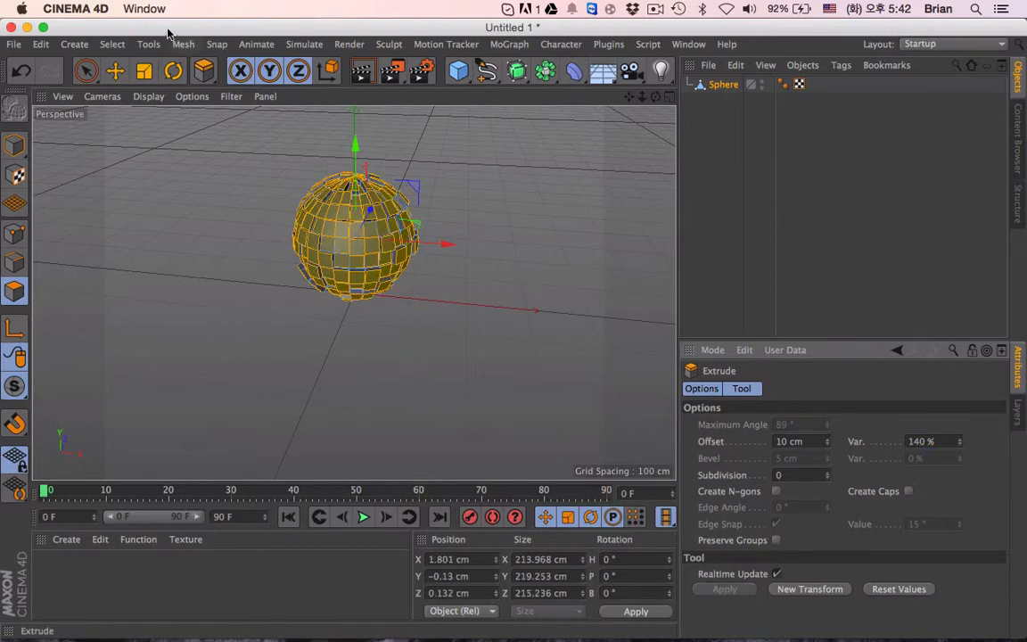
# - Set the extrusion's offset variation to 130%
pyautogui.scroll(5, 357, 246)
pyautogui.keyDown('alt'); pyautogui.moveTo(388, 260); pyautogui.dragTo(403, 213); pyautogui.keyUp('alt')
pyautogui.scroll(-5, 399, 250)
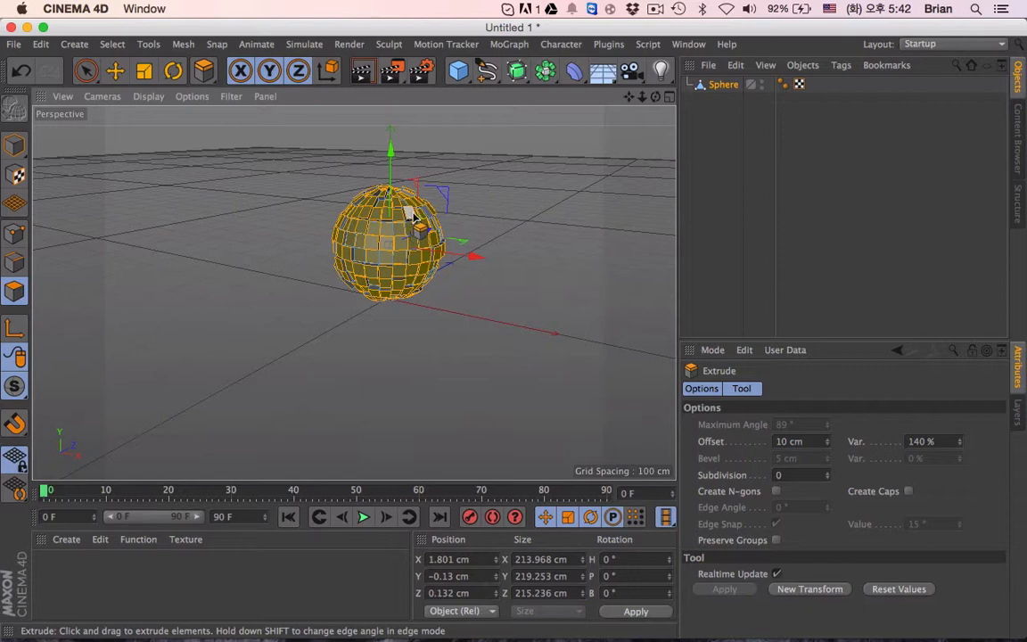
pyautogui.doubleClick(934, 441)
pyautogui.write('130')
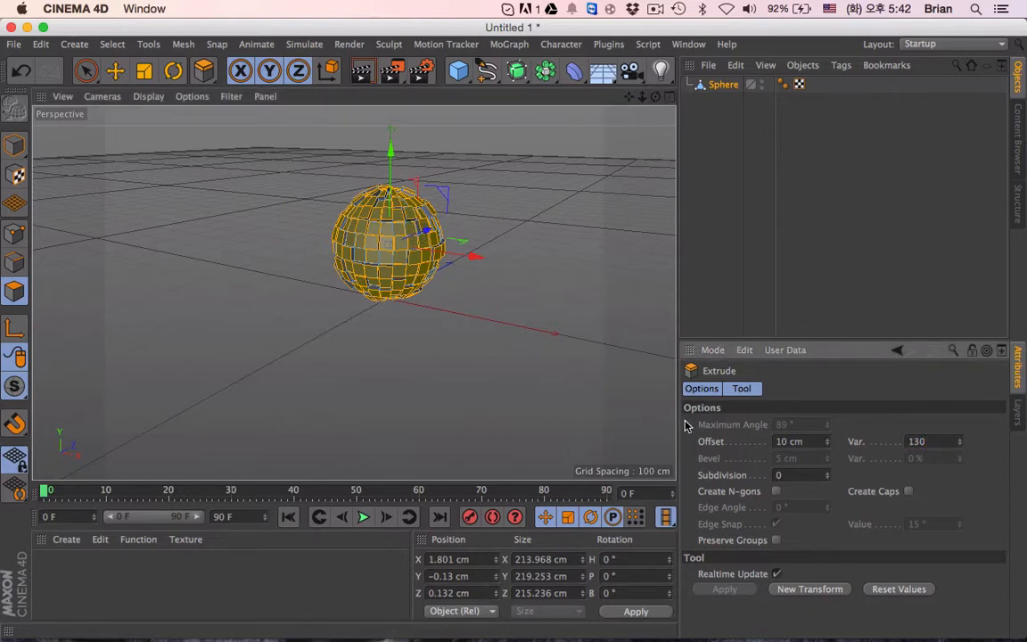
pyautogui.press('Return')
# - Set the extrusion's offset to 15 cm
pyautogui.scroll(10, 379, 242)
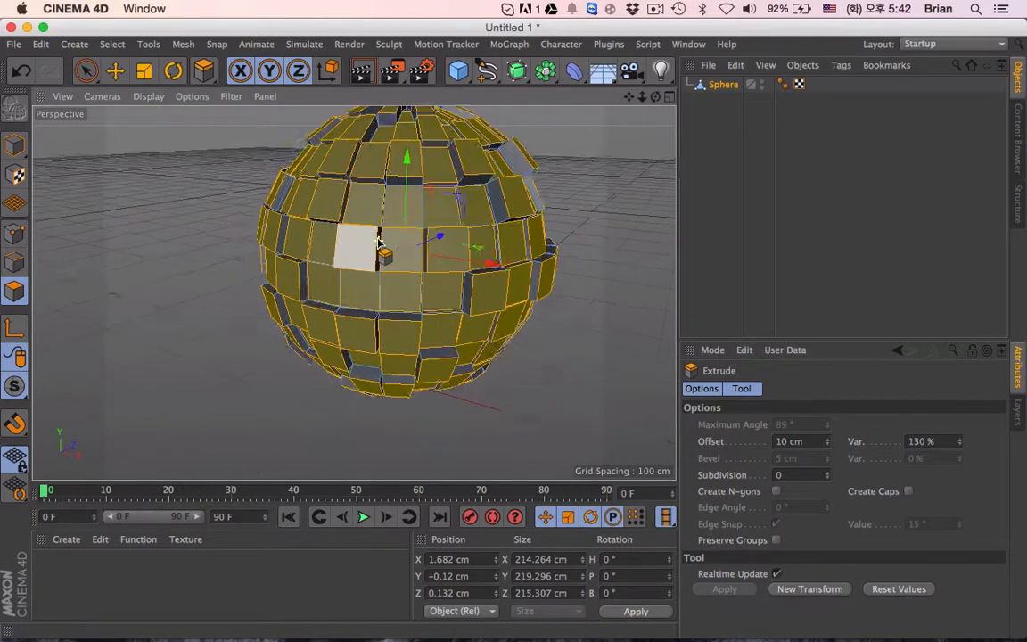
pyautogui.scroll(3, 378, 241)
pyautogui.scroll(-6, 379, 241)
pyautogui.keyDown('alt'); pyautogui.moveTo(541, 282); pyautogui.dragTo(623, 259); pyautogui.keyUp('alt')
pyautogui.moveTo(806, 443); pyautogui.dragTo(724, 433)
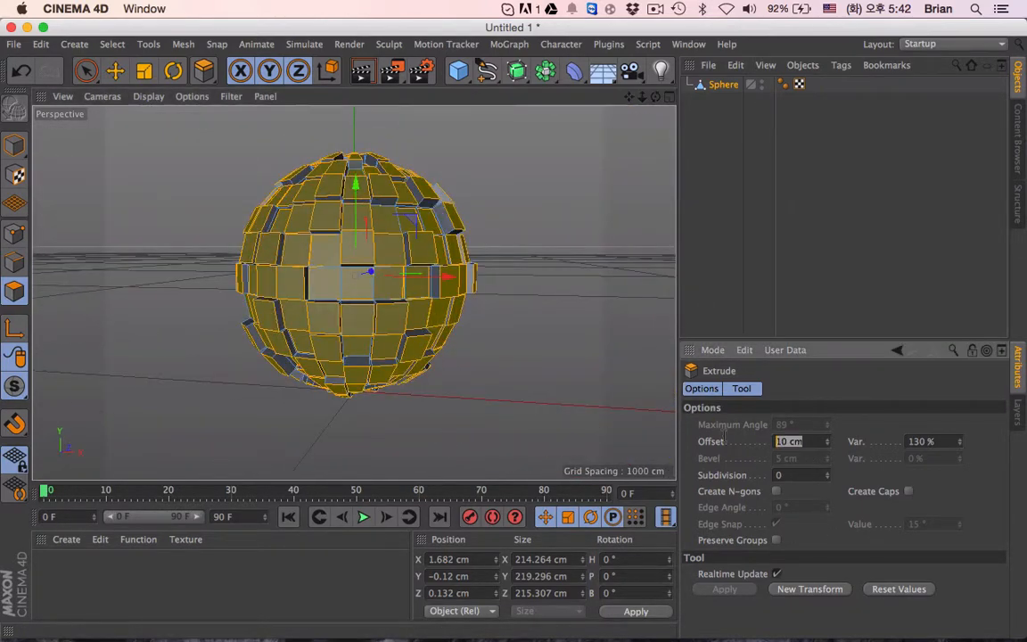
pyautogui.write('15')
pyautogui.press('Return')
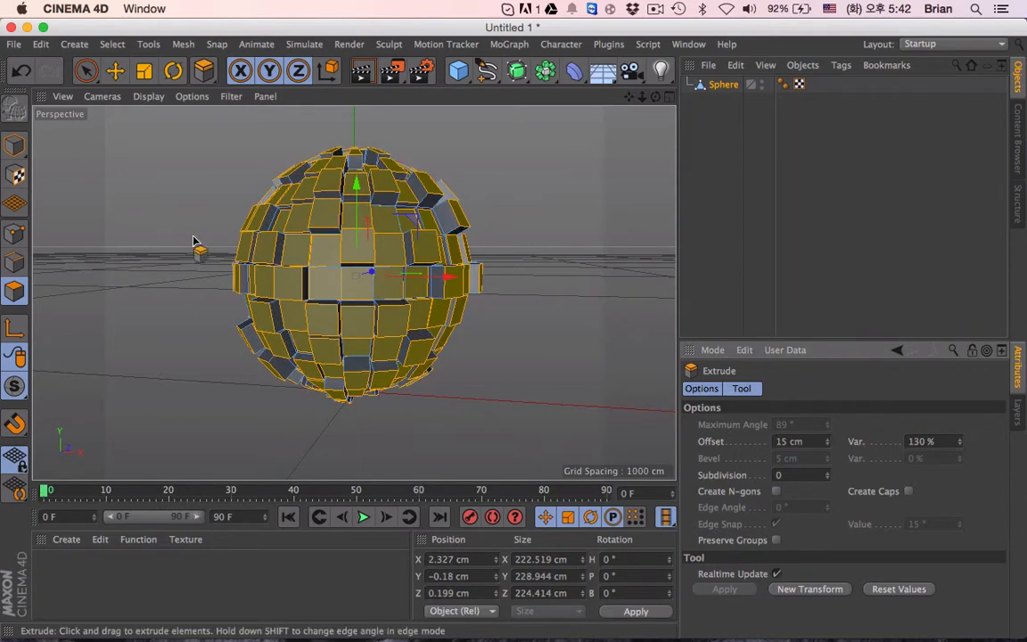
# - Apply Extrude Inner to the selected polygons with a 3 cm offset
pyautogui.rightClick(533, 175)
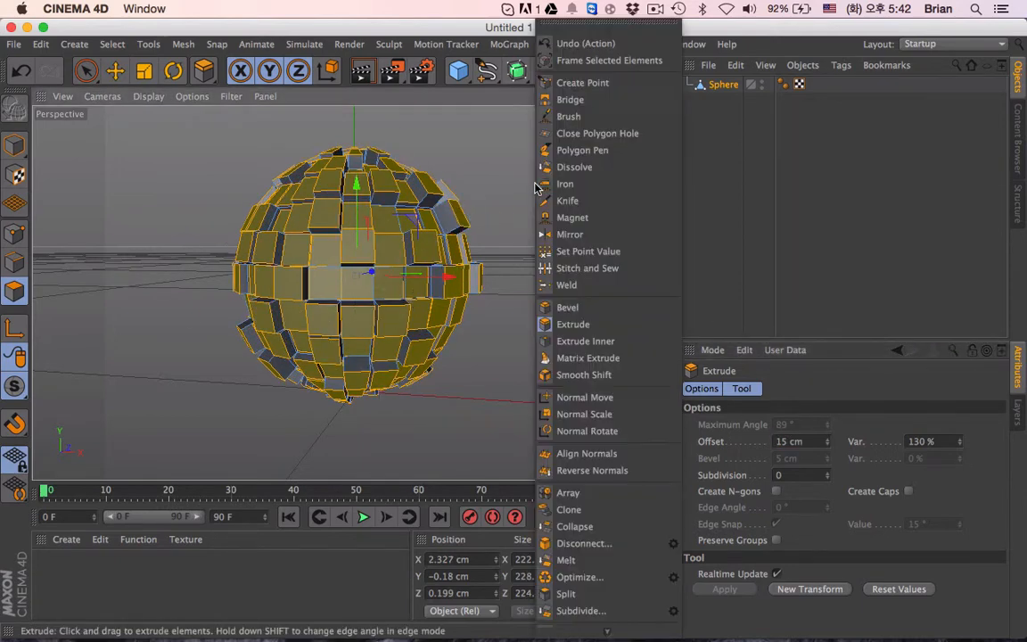
pyautogui.click(585, 343)
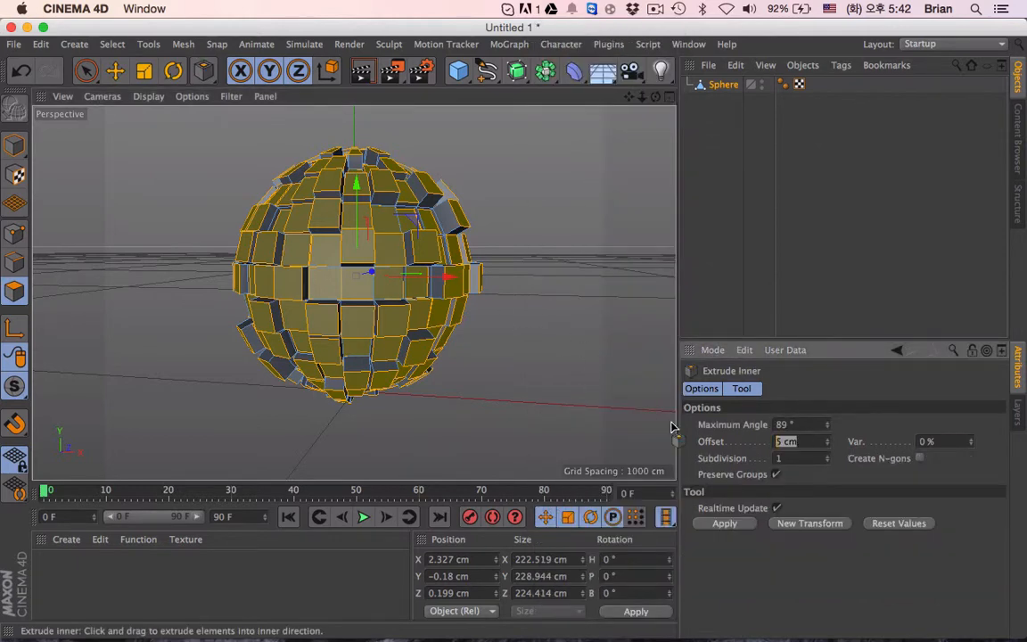
pyautogui.write('3')
pyautogui.press('Return')
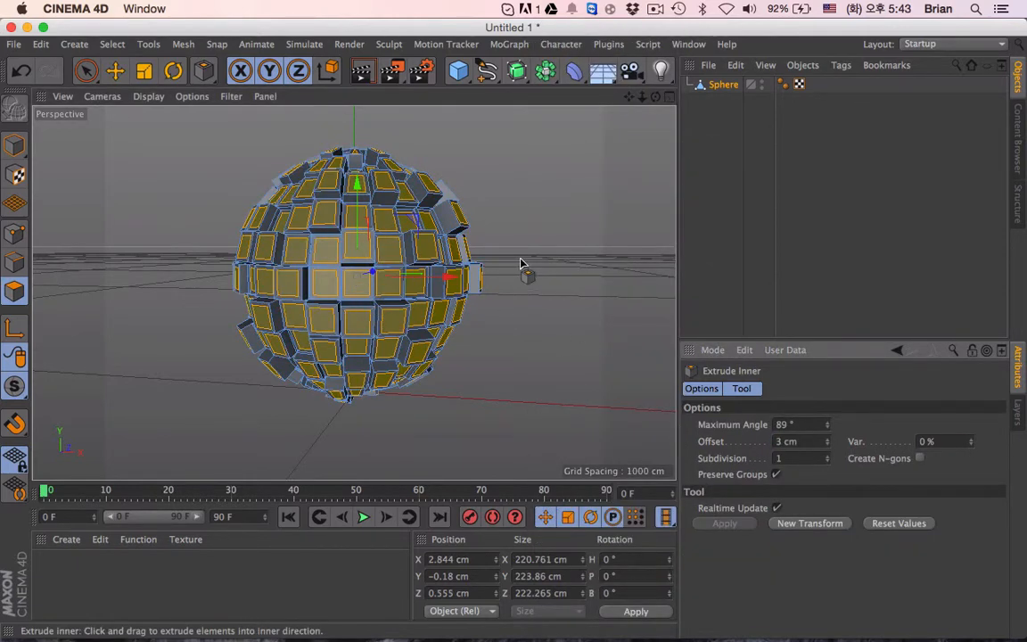
# - Try a 4 cm offset for the inner extrusion and undo it
pyautogui.click(814, 441)
pyautogui.write('4')
pyautogui.press('Return')
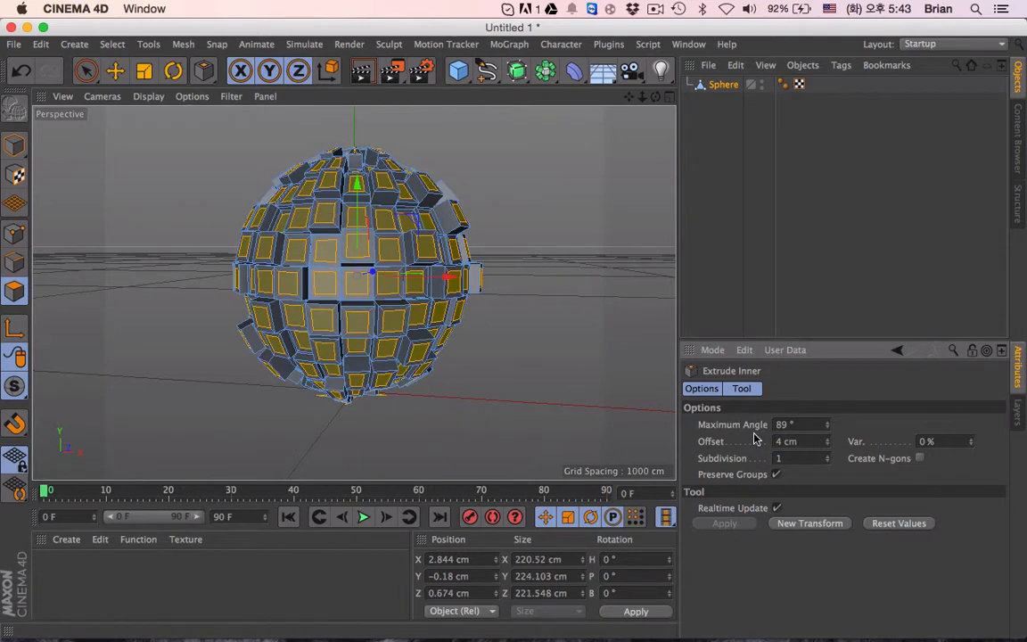
pyautogui.press('super+z')
# - Extrude the inset polygons inward with an offset of -4 cm and 130% variation
pyautogui.rightClick(670, 408)
pyautogui.click(557, 324)
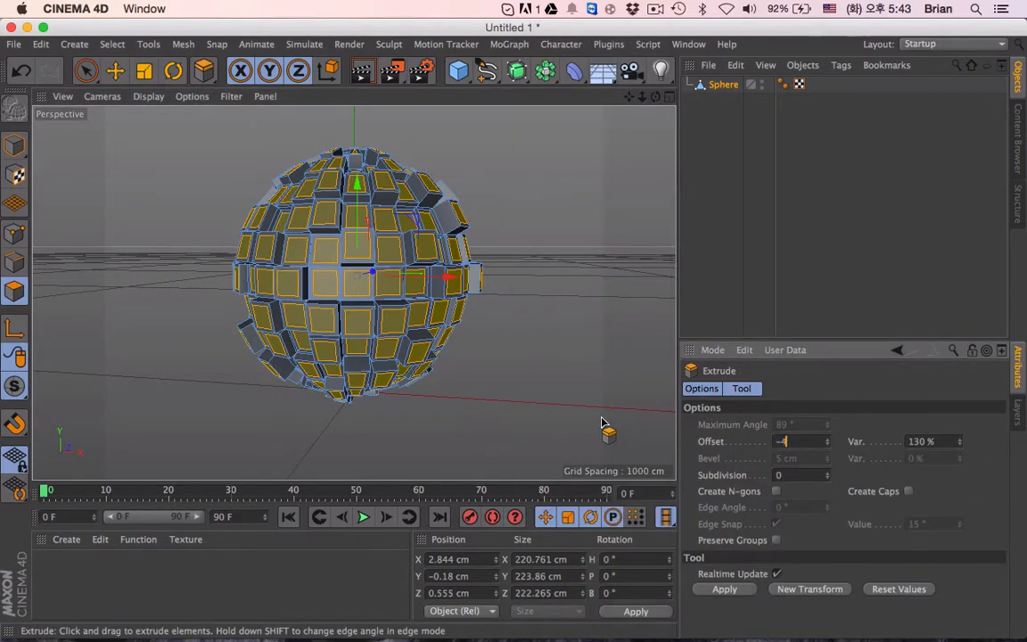
pyautogui.press('Return')
# - Deepen the inward extrusion of the inset polygons by setting its offset to -8 cm
pyautogui.scroll(5, 366, 294)
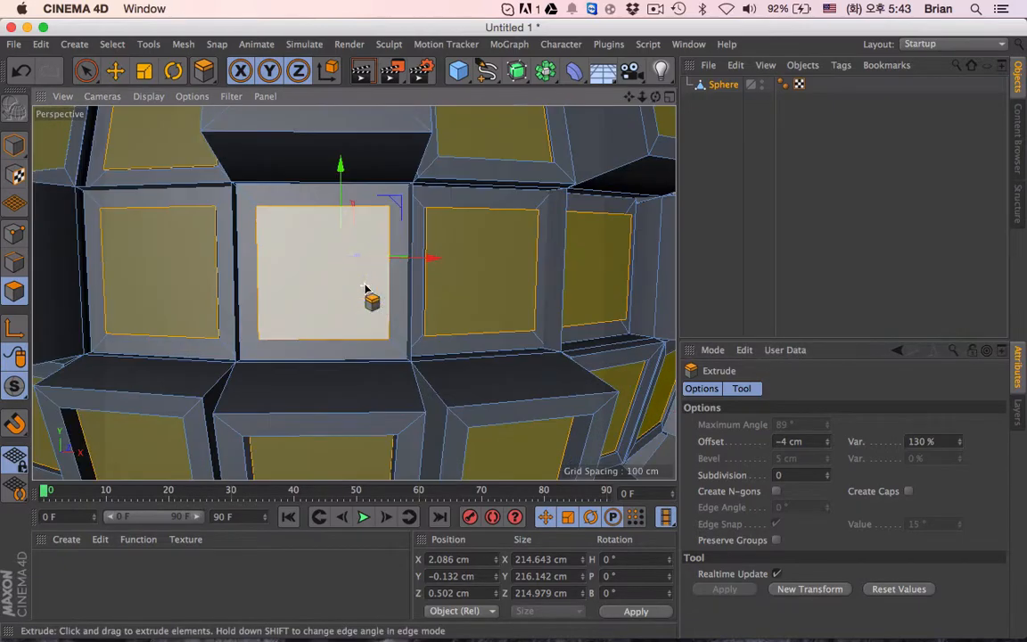
pyautogui.keyDown('alt'); pyautogui.moveTo(371, 333); pyautogui.dragTo(914, 436); pyautogui.keyUp('alt')
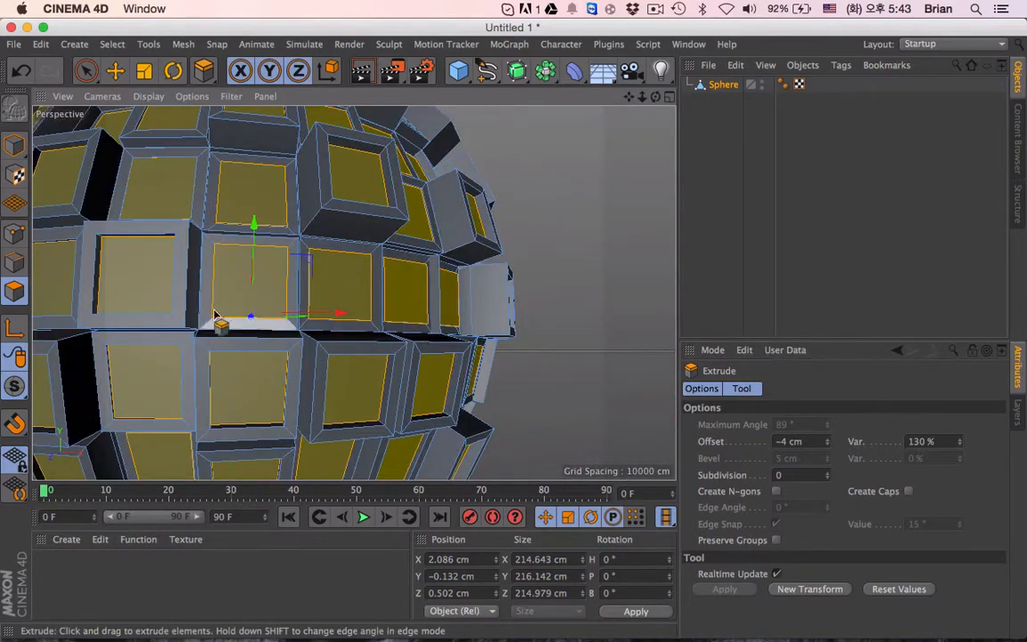
pyautogui.keyDown('alt'); pyautogui.moveTo(185, 295); pyautogui.dragTo(178, 330); pyautogui.keyUp('alt')
pyautogui.doubleClick(784, 441)
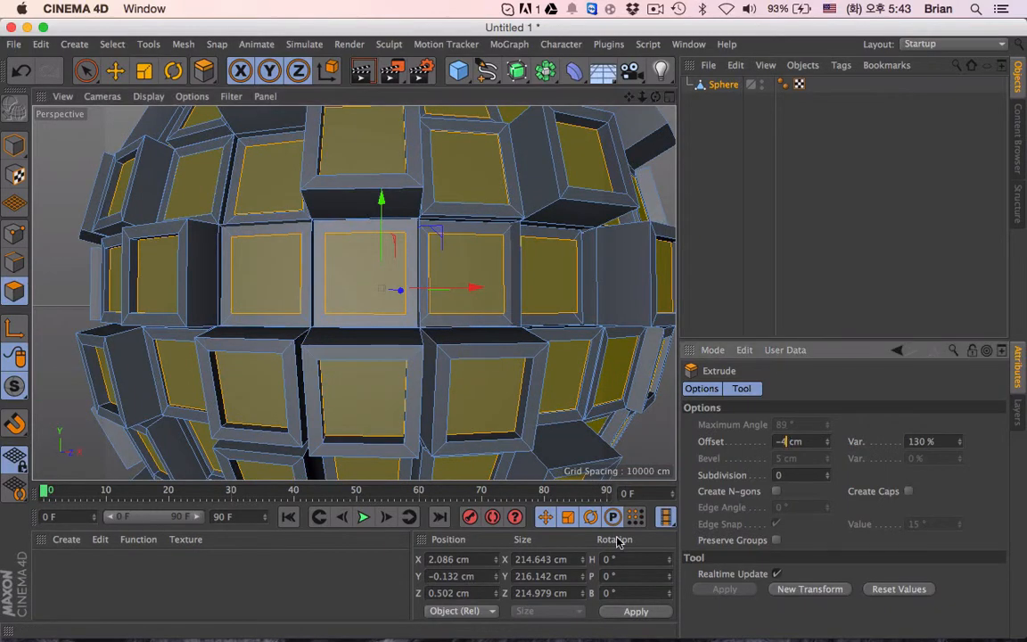
pyautogui.write('-8')
pyautogui.keyDown('alt'); pyautogui.moveTo(447, 335); pyautogui.dragTo(181, 337); pyautogui.keyUp('alt')
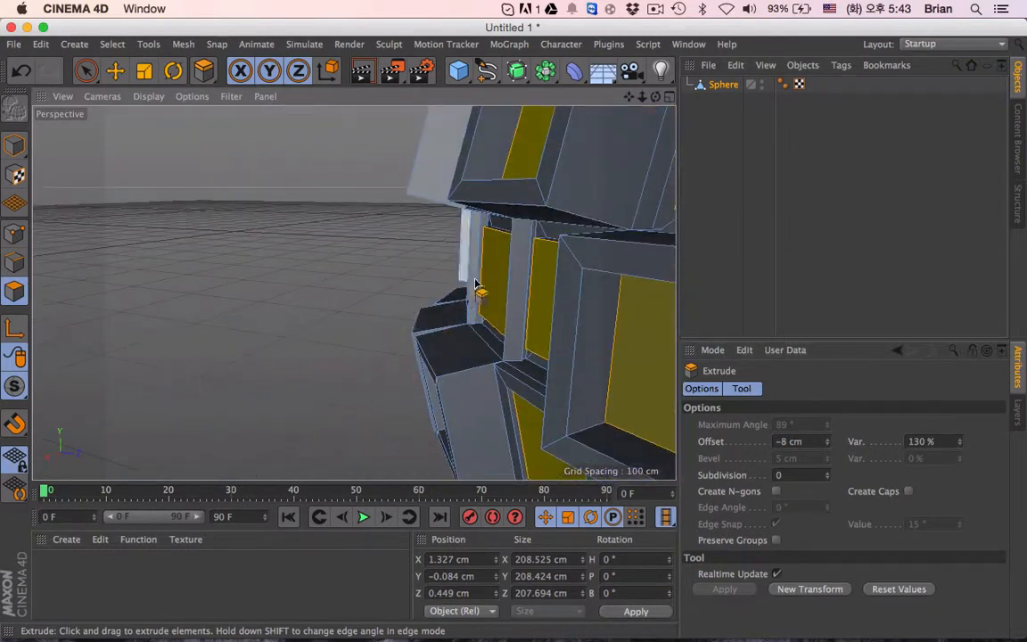
pyautogui.keyDown('alt'); pyautogui.moveTo(430, 314); pyautogui.dragTo(731, 339); pyautogui.keyUp('alt')
pyautogui.scroll(-10, 212, 355)
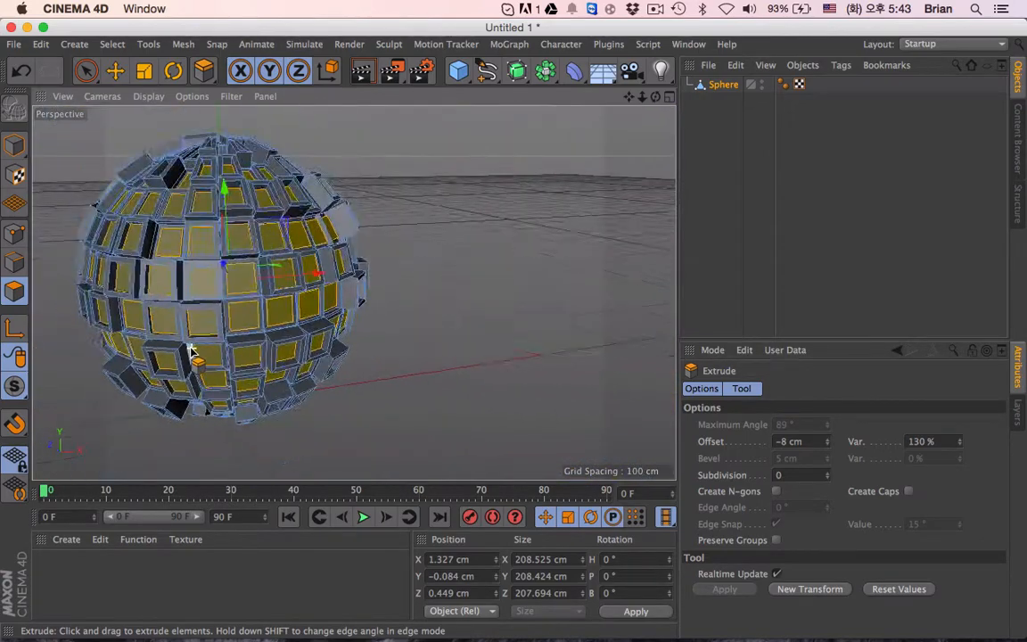
# - Switch from polygon editing back to model mode with the whole sphere in view
pyautogui.keyDown('alt'); pyautogui.moveTo(354, 294); pyautogui.dragTo(149, 292); pyautogui.keyUp('alt')
pyautogui.click(14, 144)
pyautogui.keyDown('alt'); pyautogui.moveTo(426, 404); pyautogui.dragTo(353, 375); pyautogui.keyUp('alt')
pyautogui.scroll(-3, 353, 374)
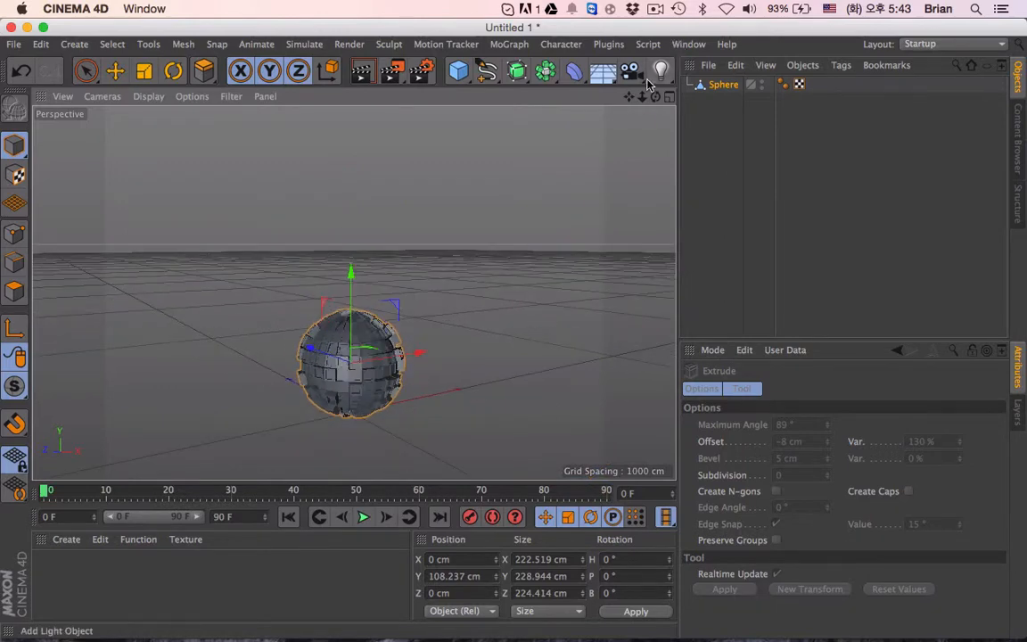
# - Create a material from the desktop image dark-wood-1.jpg without copying the image to the project location
pyautogui.moveTo(629, 97); pyautogui.dragTo(632, 47)
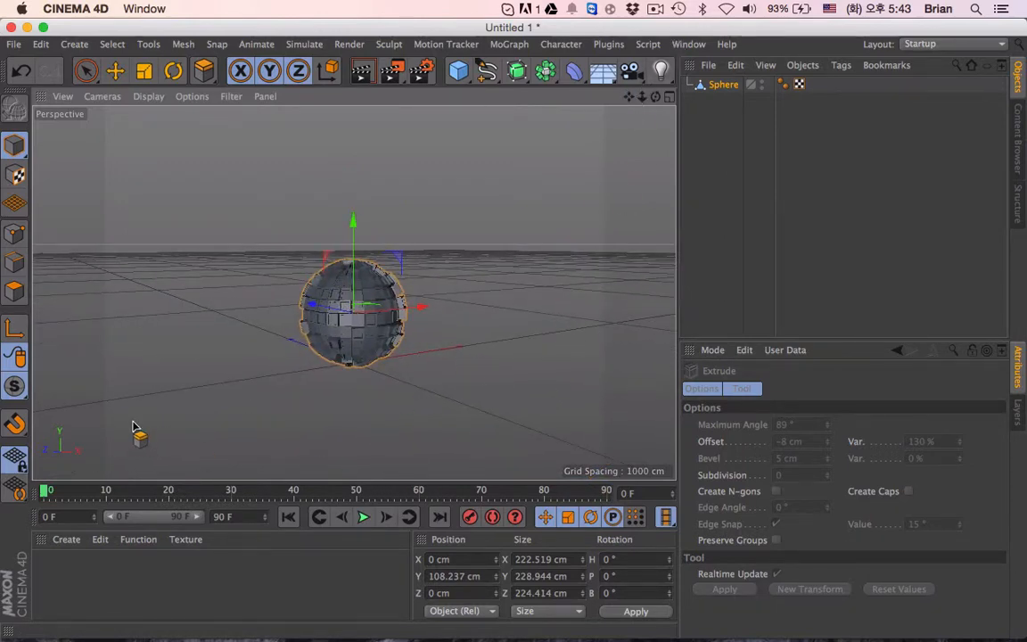
pyautogui.hotkey('ctrl', 'Right')
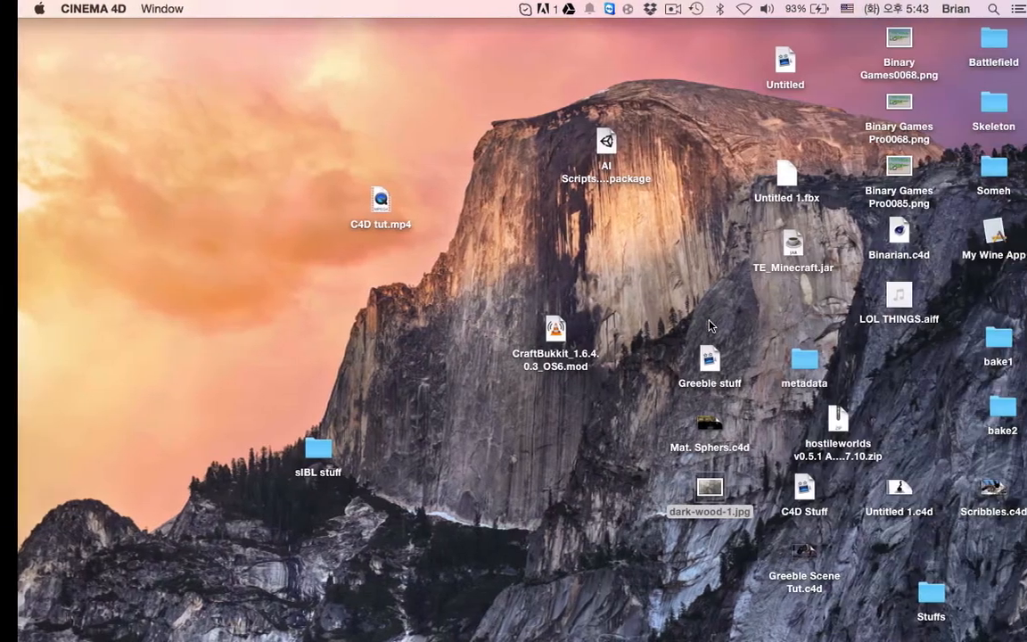
pyautogui.moveTo(699, 489); pyautogui.dragTo(201, 576)
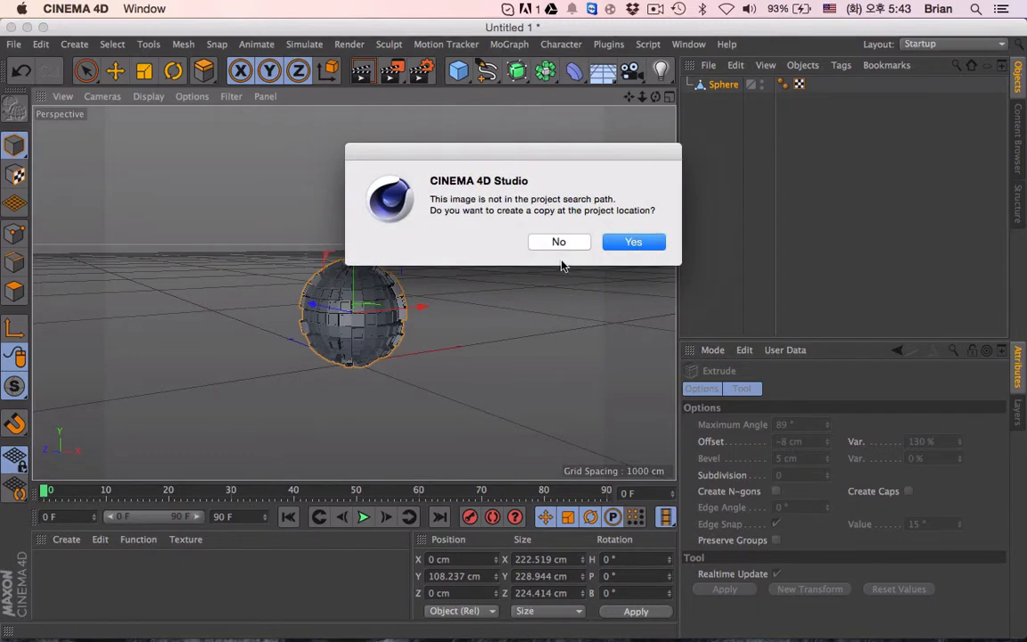
pyautogui.click(559, 244)
pyautogui.click(713, 88)
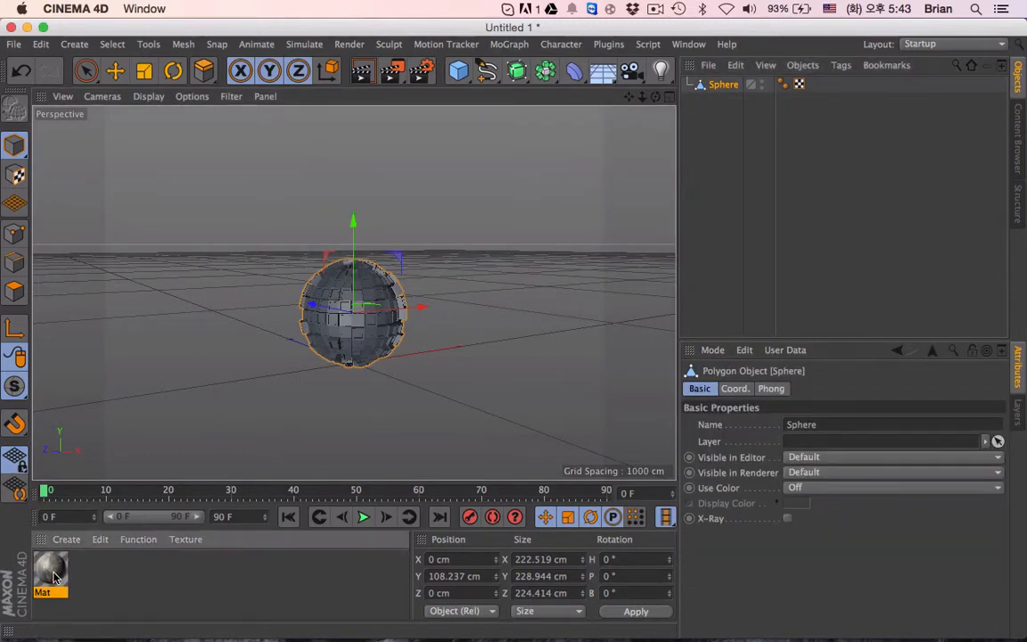
# - Check the new wood material's Color and Reflectance channels and apply the material to the sphere
pyautogui.doubleClick(50, 570)
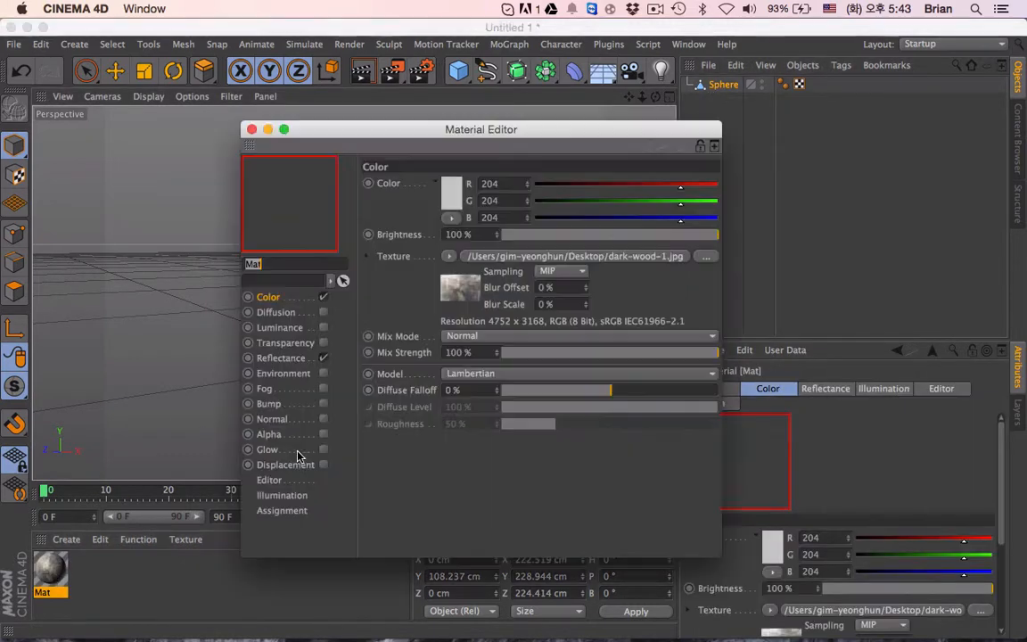
pyautogui.click(282, 358)
pyautogui.click(269, 297)
pyautogui.click(252, 129)
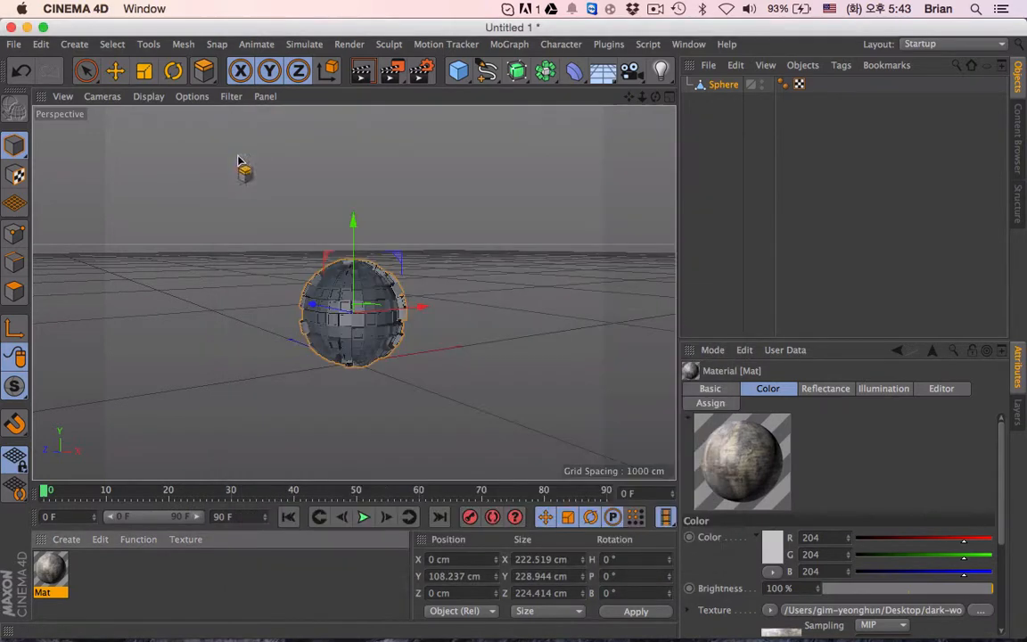
pyautogui.moveTo(53, 584); pyautogui.dragTo(343, 310)
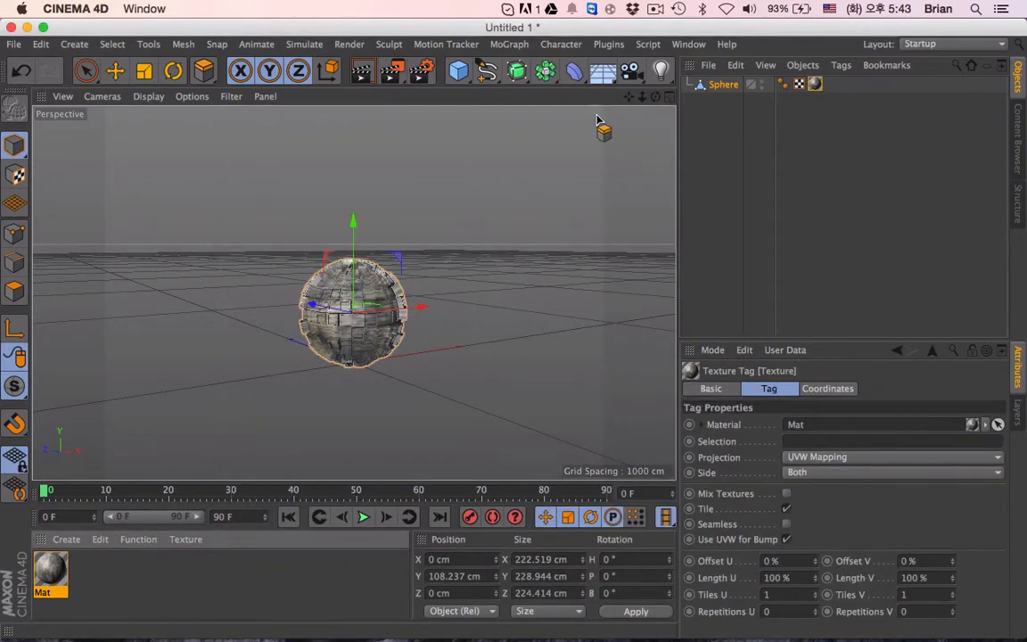
# - Raise the sphere to about 168 cm on the Y axis and render the active view close up
pyautogui.moveTo(348, 223); pyautogui.dragTo(355, 197)
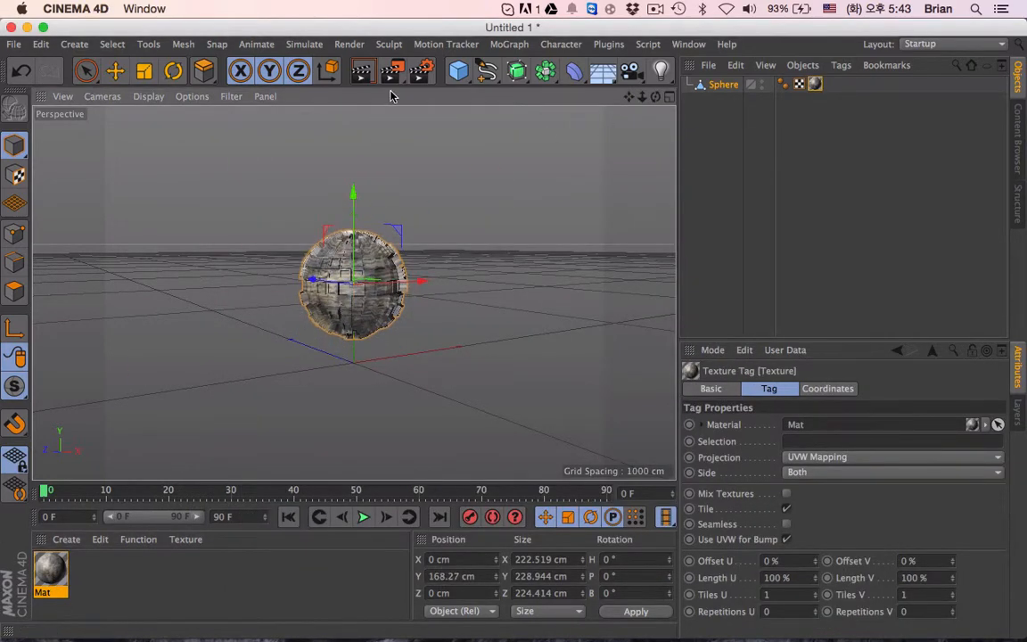
pyautogui.click(365, 72)
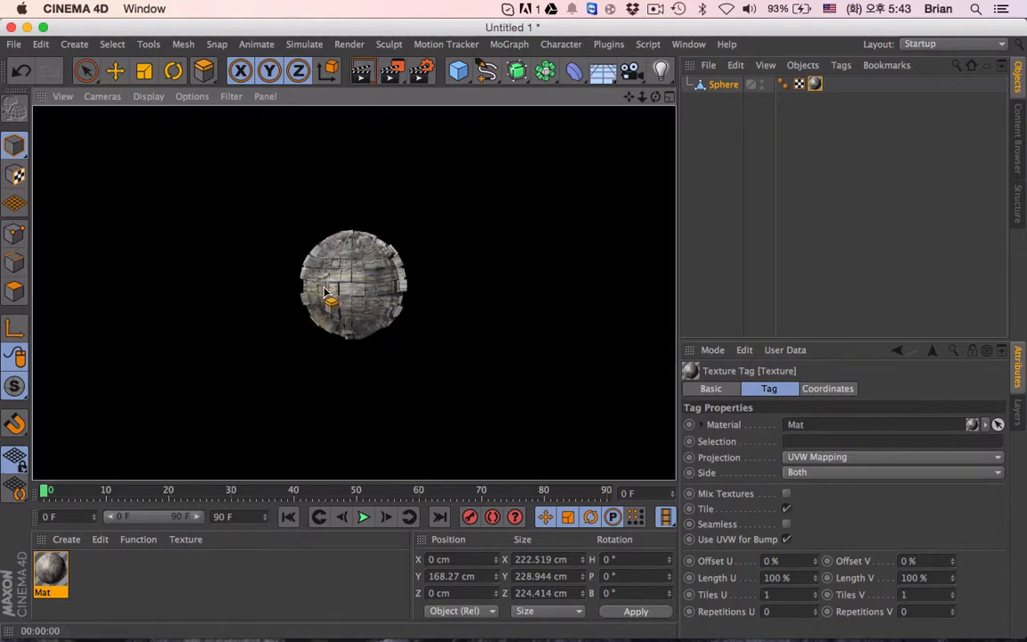
pyautogui.scroll(5, 340, 280)
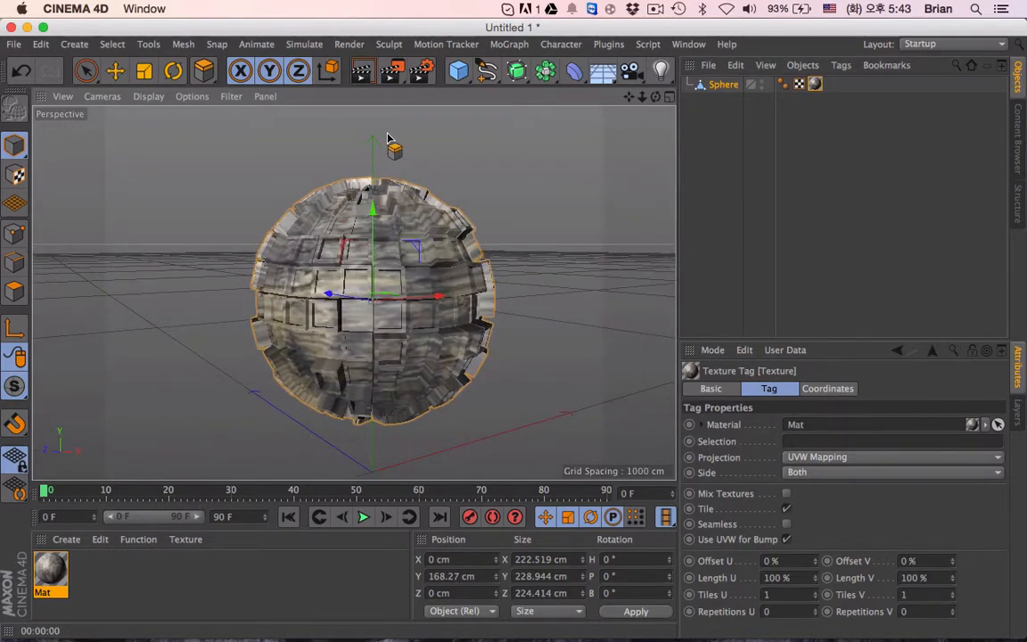
pyautogui.click(365, 72)
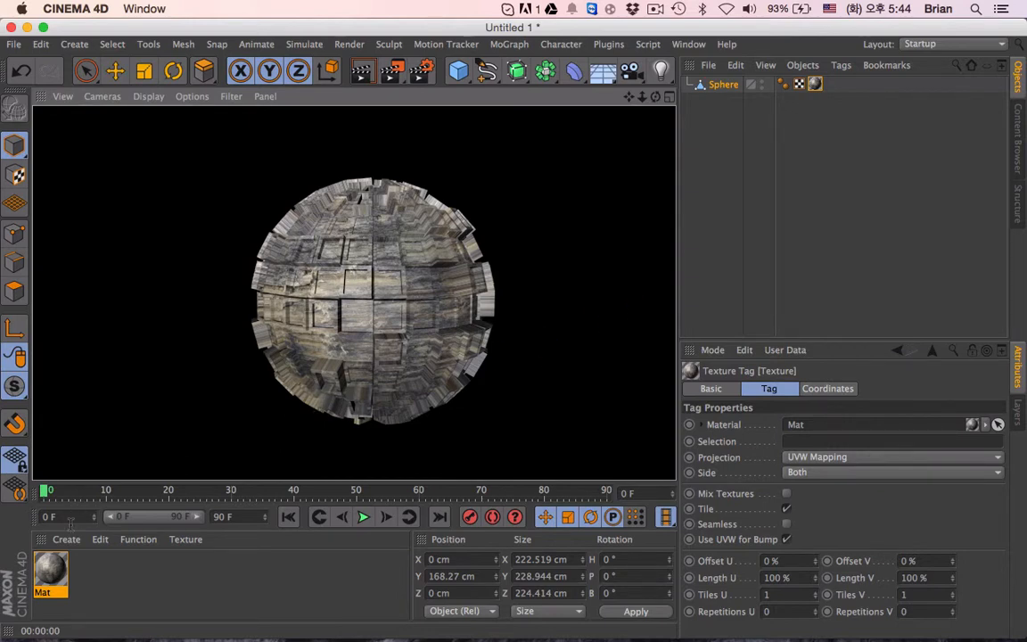
# - Examine the wood material's texture sampling, reflectance layer and mix mode options
pyautogui.click(848, 211)
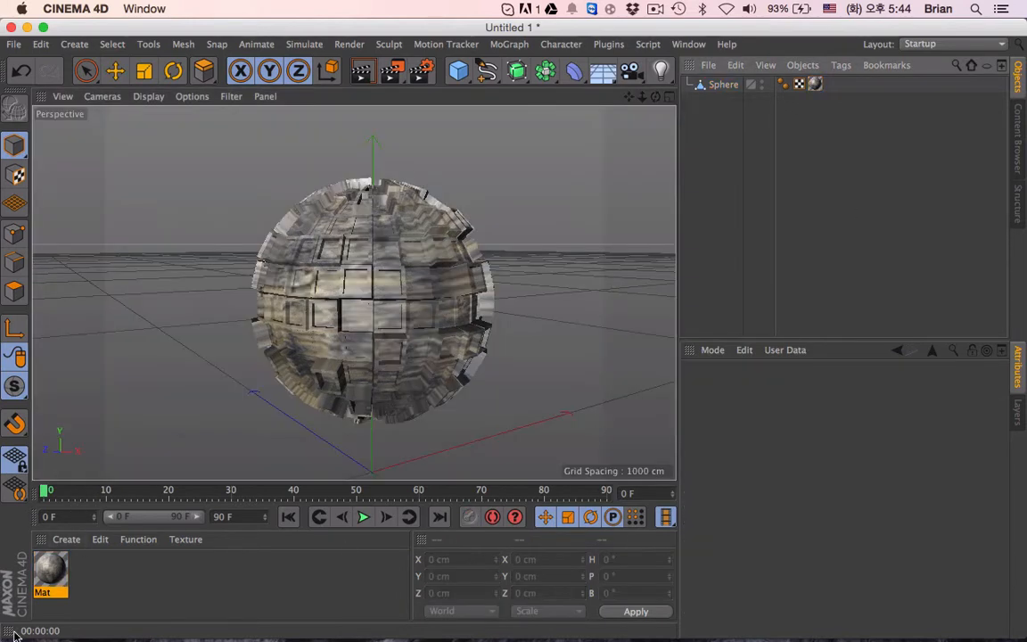
pyautogui.click(65, 578)
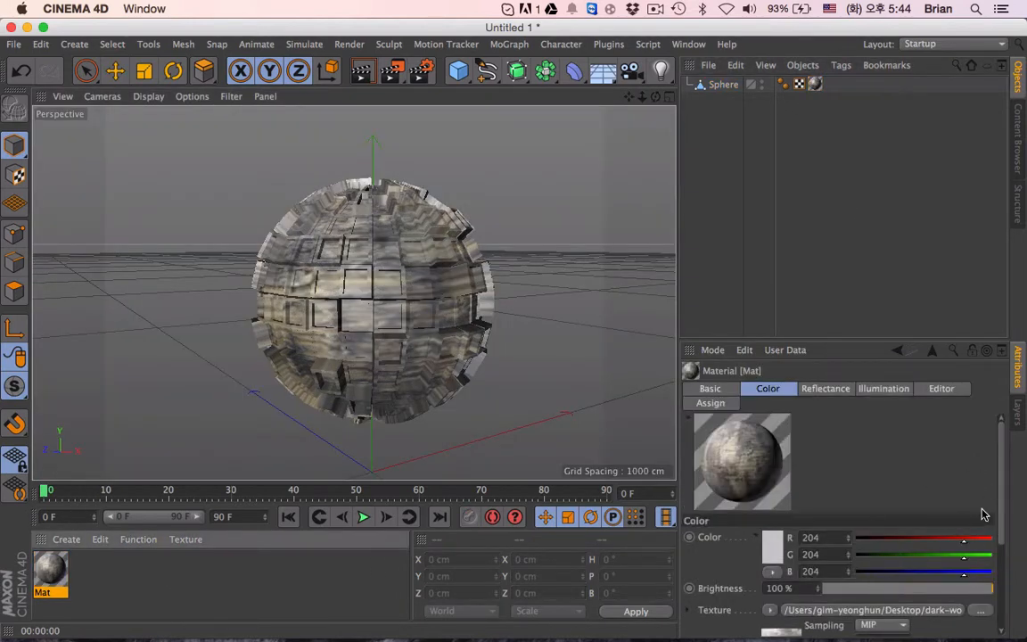
pyautogui.scroll(-4, 869, 538)
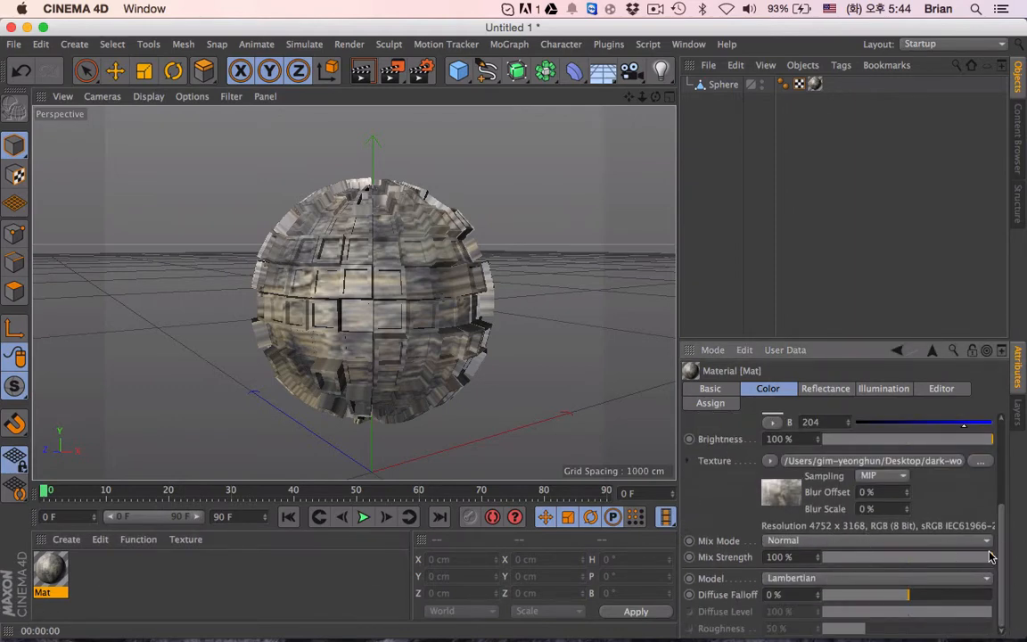
pyautogui.click(883, 476)
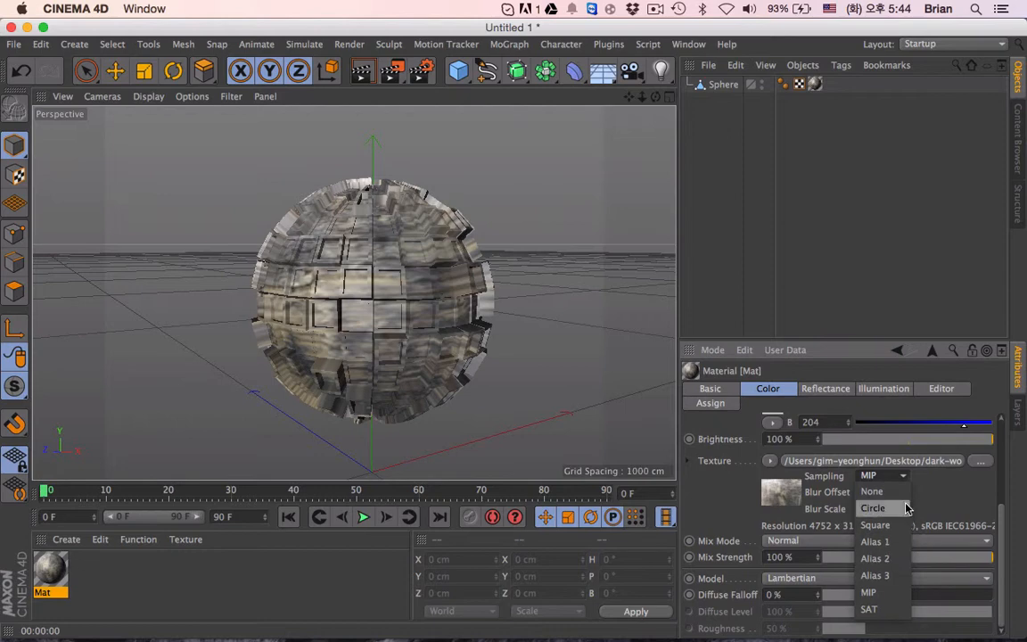
pyautogui.click(890, 595)
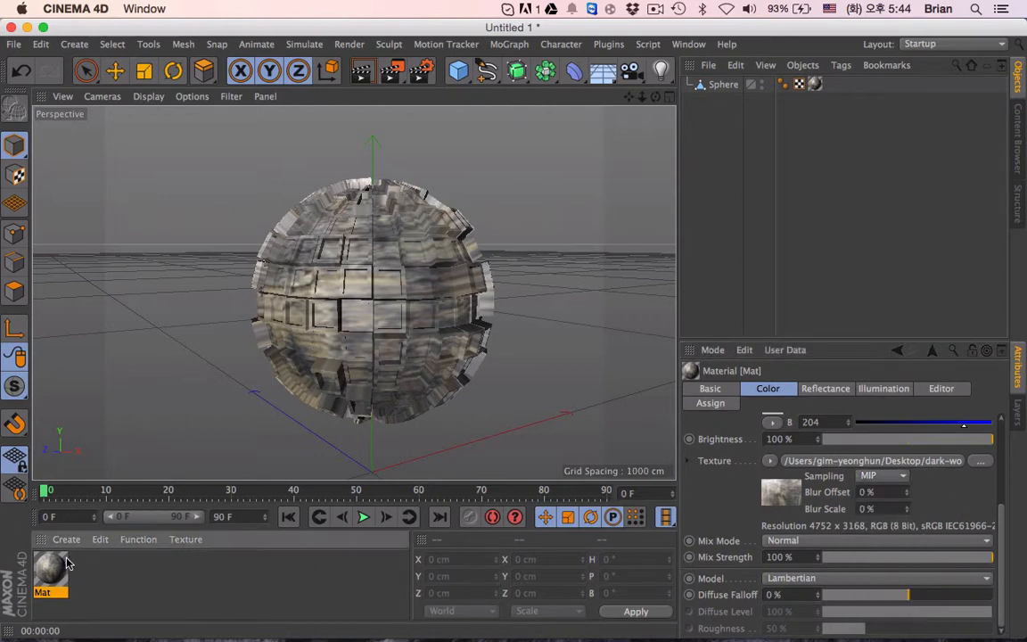
pyautogui.doubleClick(50, 569)
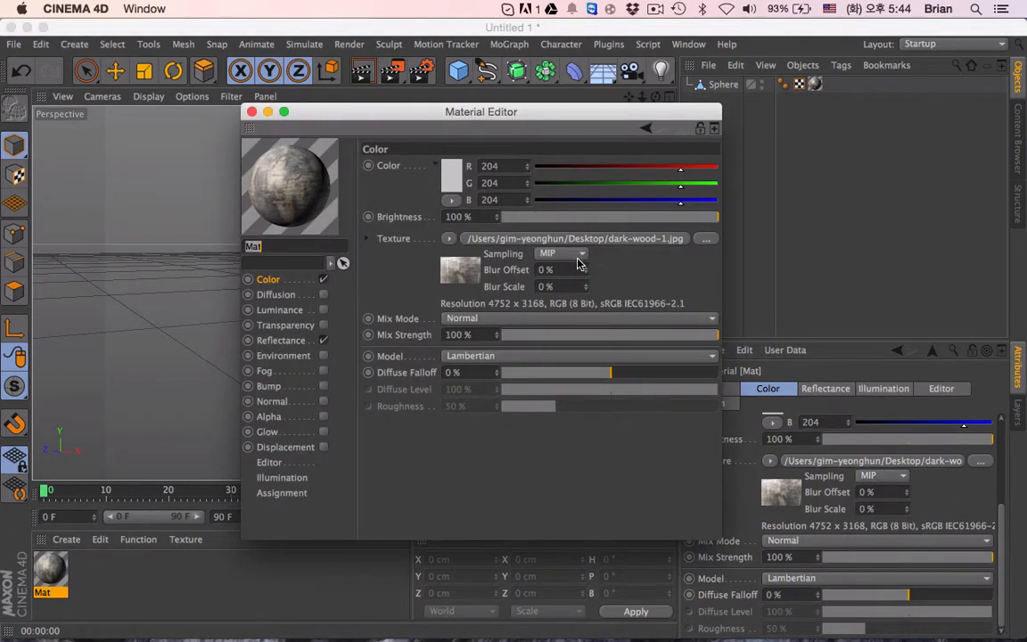
pyautogui.click(281, 341)
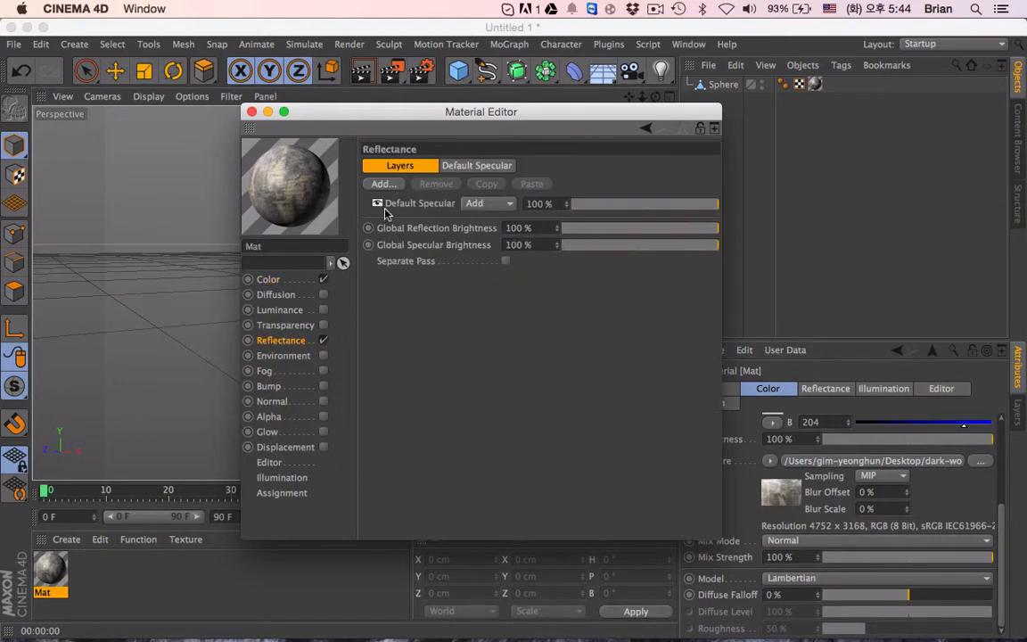
pyautogui.click(269, 280)
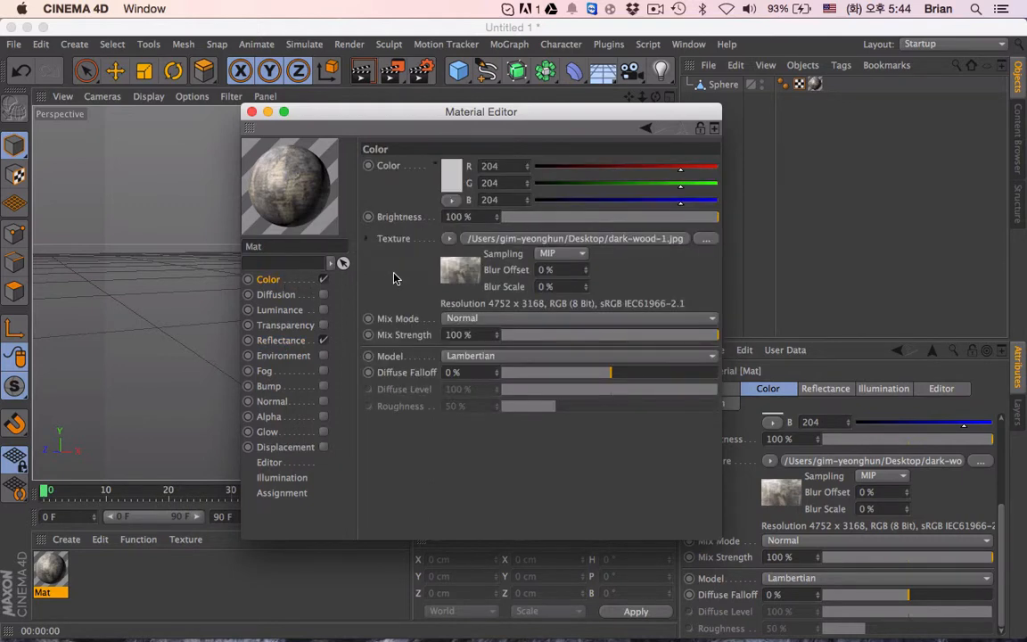
pyautogui.click(496, 323)
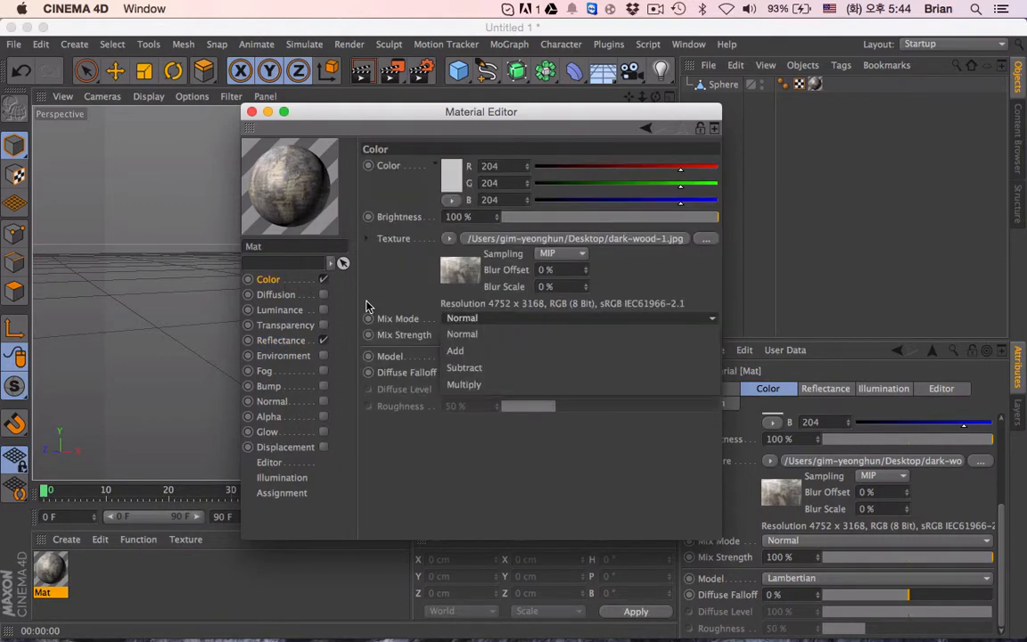
pyautogui.click(411, 317)
pyautogui.click(455, 352)
pyautogui.click(418, 302)
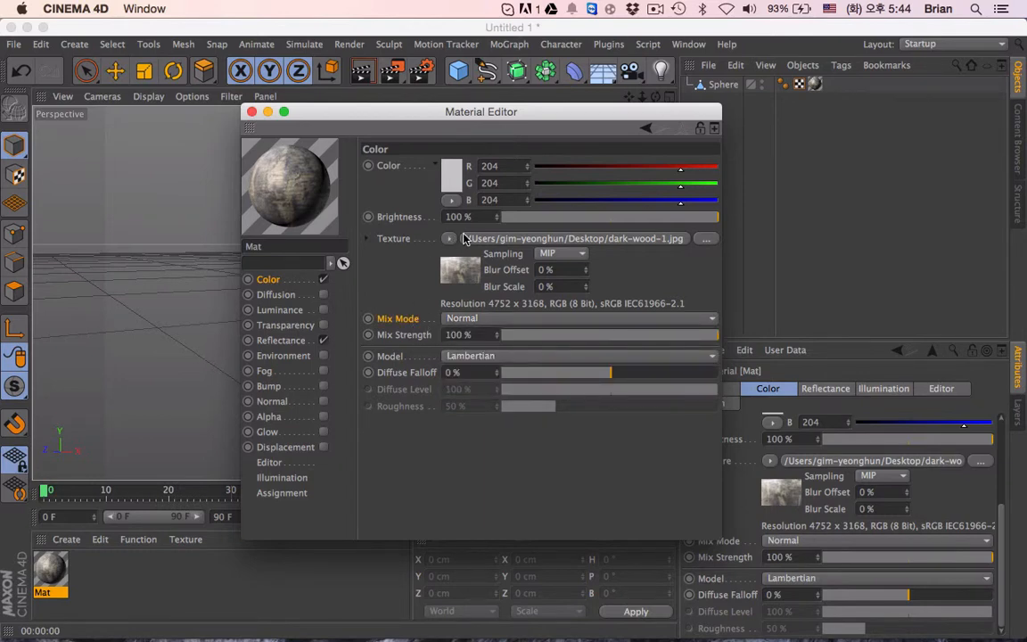
# - Set the wood texture's sampling to Circle in the Color channel and render the active view
pyautogui.click(558, 254)
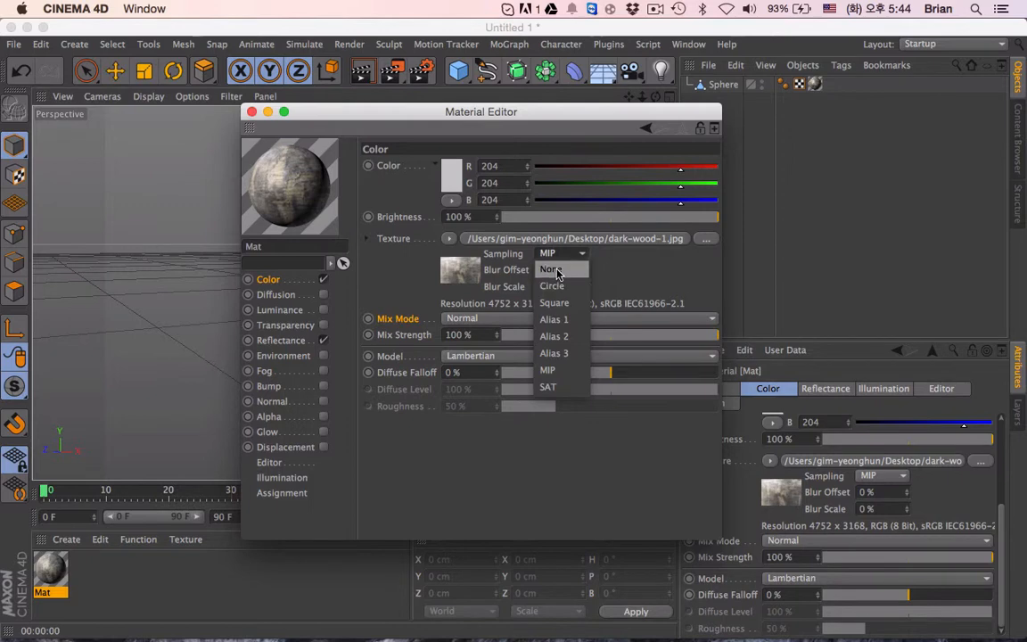
pyautogui.click(558, 271)
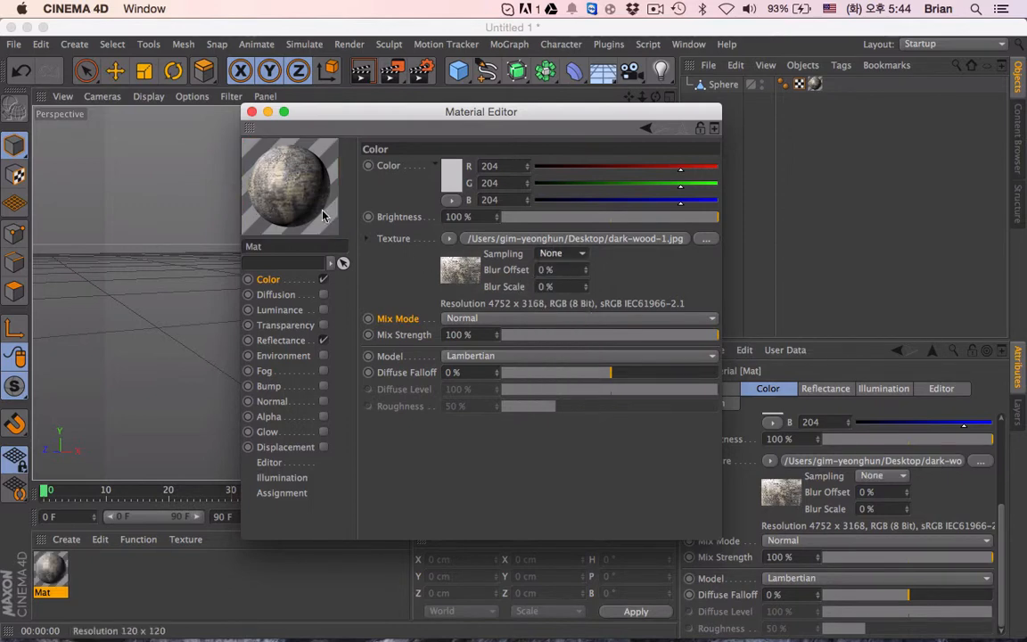
pyautogui.click(558, 255)
pyautogui.click(558, 286)
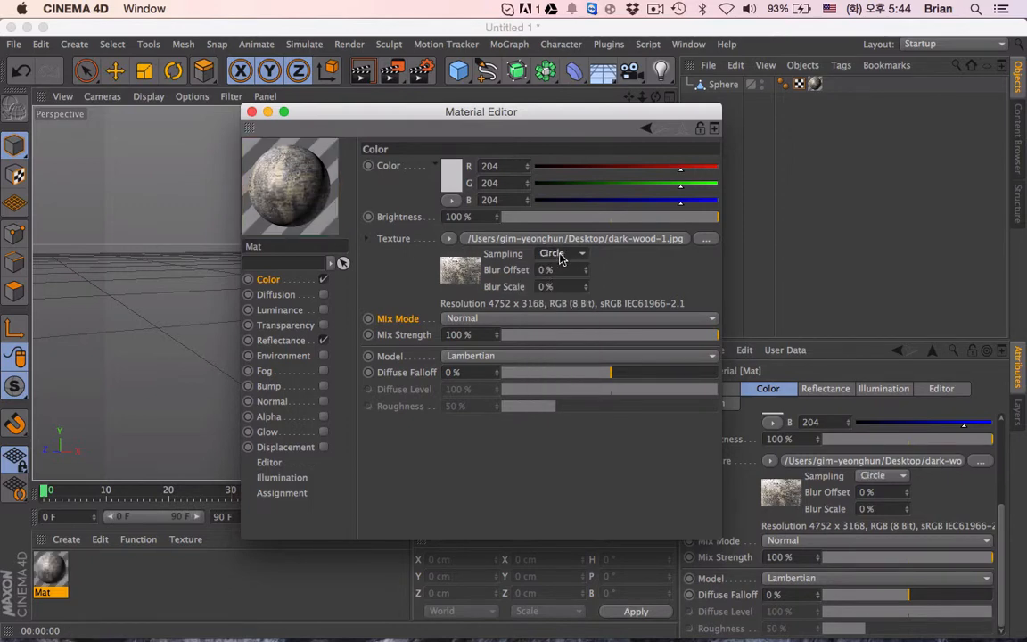
pyautogui.click(252, 112)
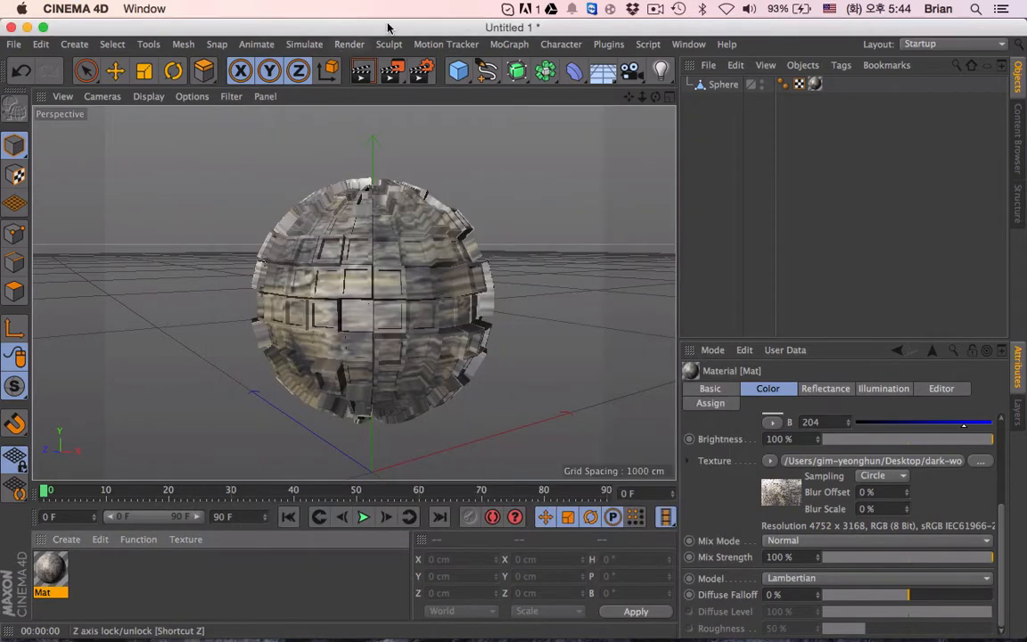
pyautogui.click(371, 72)
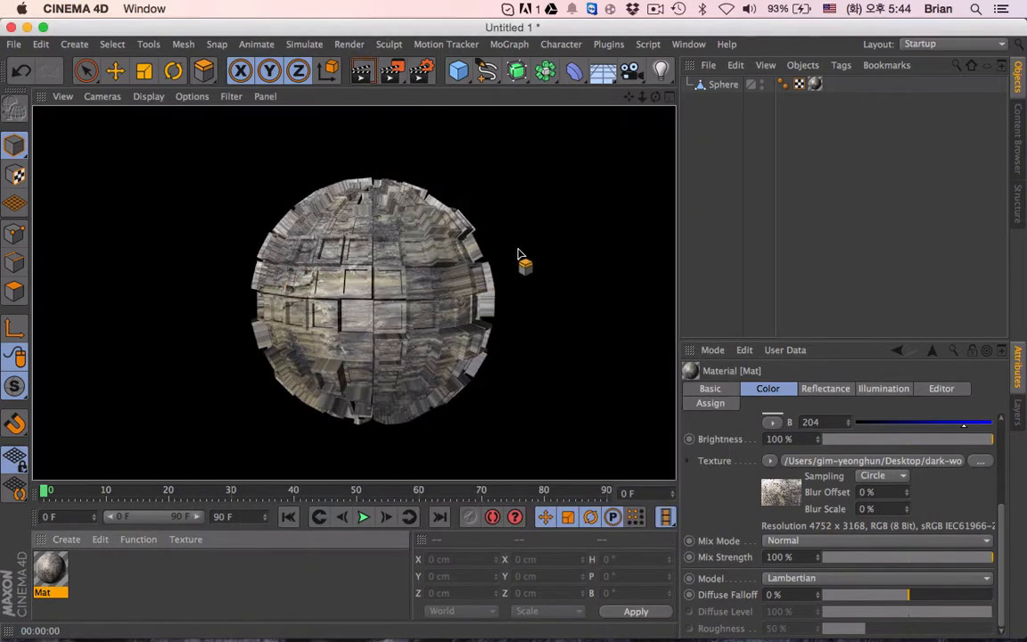
# - Reassign the wood material to the Sphere object
pyautogui.click(801, 309)
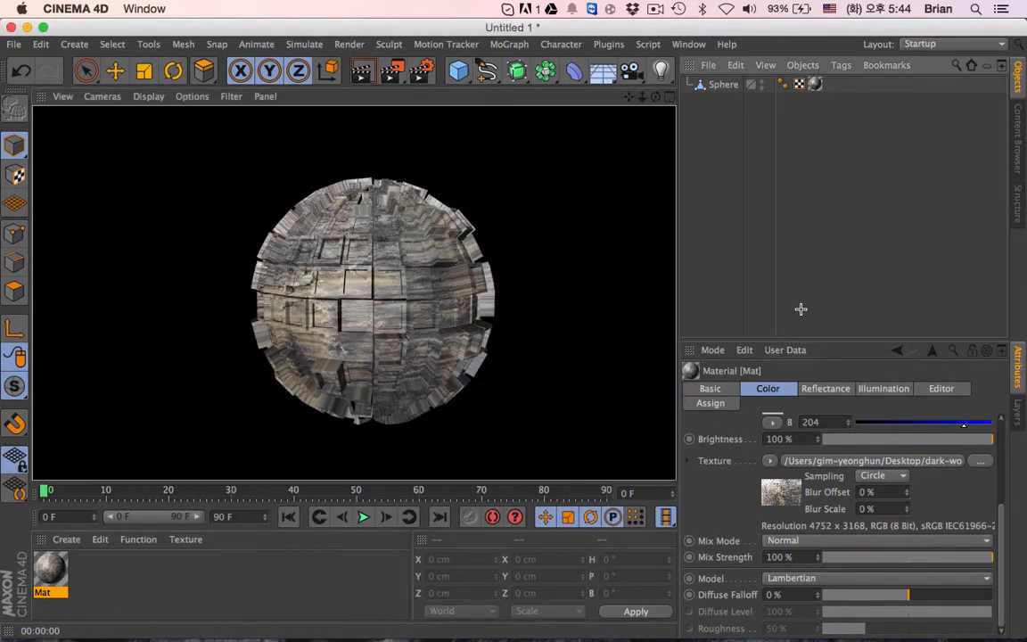
pyautogui.moveTo(80, 565); pyautogui.dragTo(756, 84)
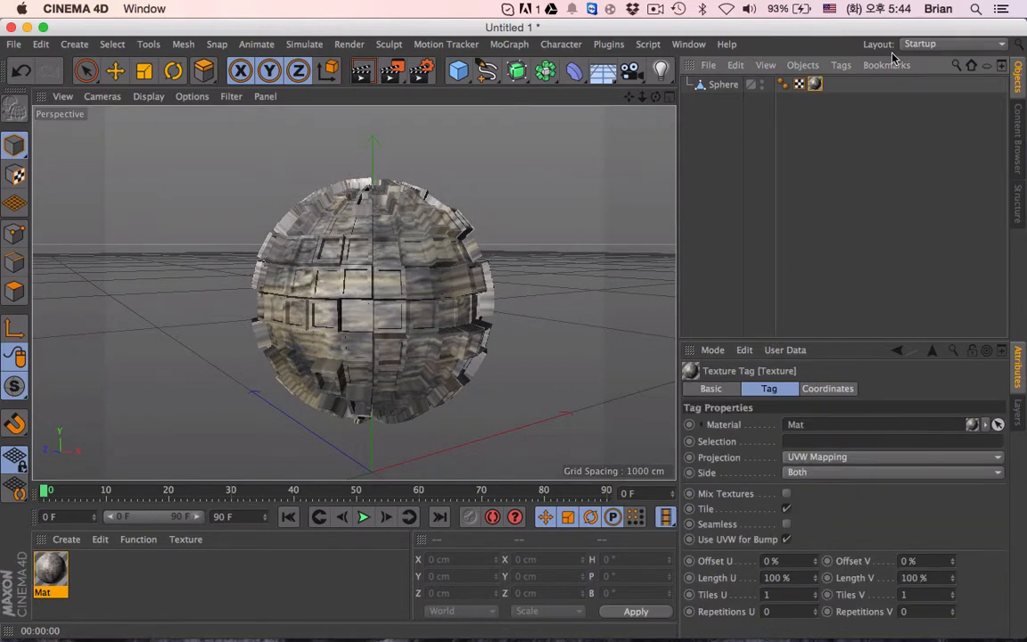
# - Try deleting the sphere's UVW tag and undo the deletion
pyautogui.click(800, 85)
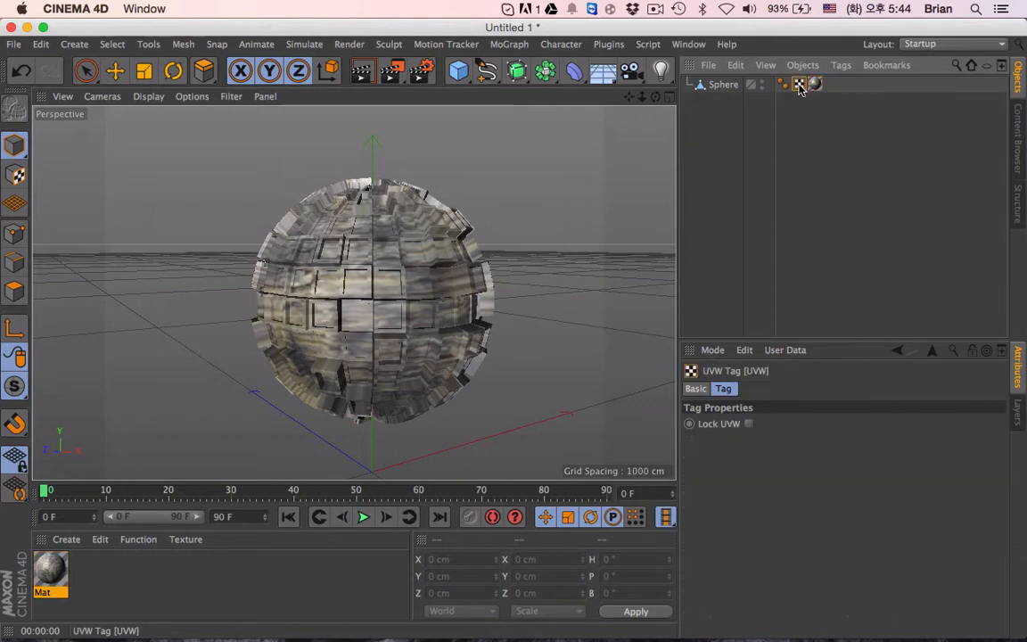
pyautogui.press('Delete')
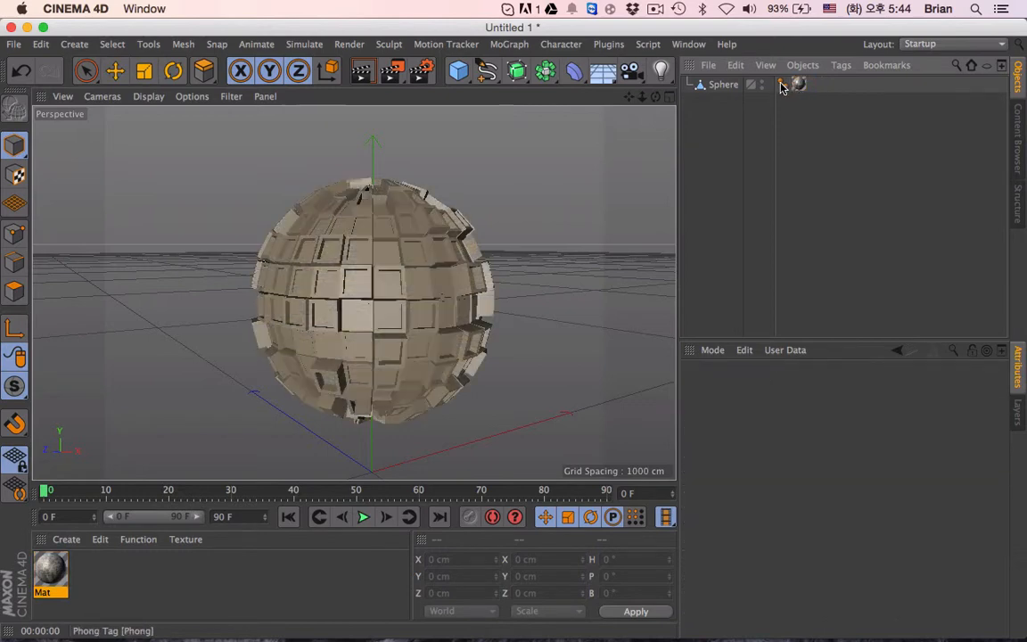
pyautogui.press('super+z')
# - Delete the sphere's Phong tag and render the active view
pyautogui.click(783, 86)
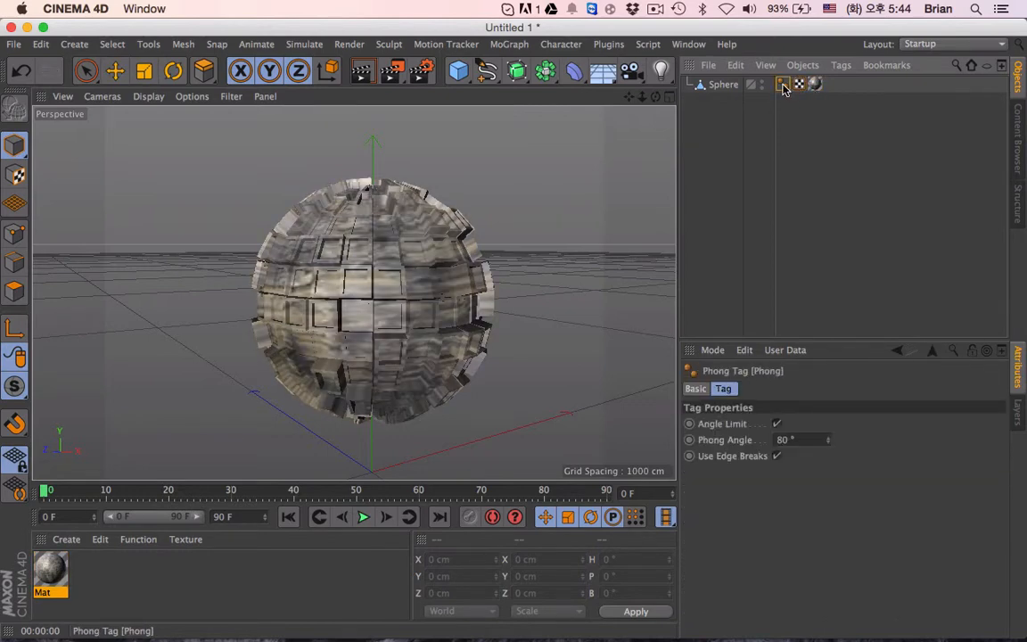
pyautogui.press('Delete')
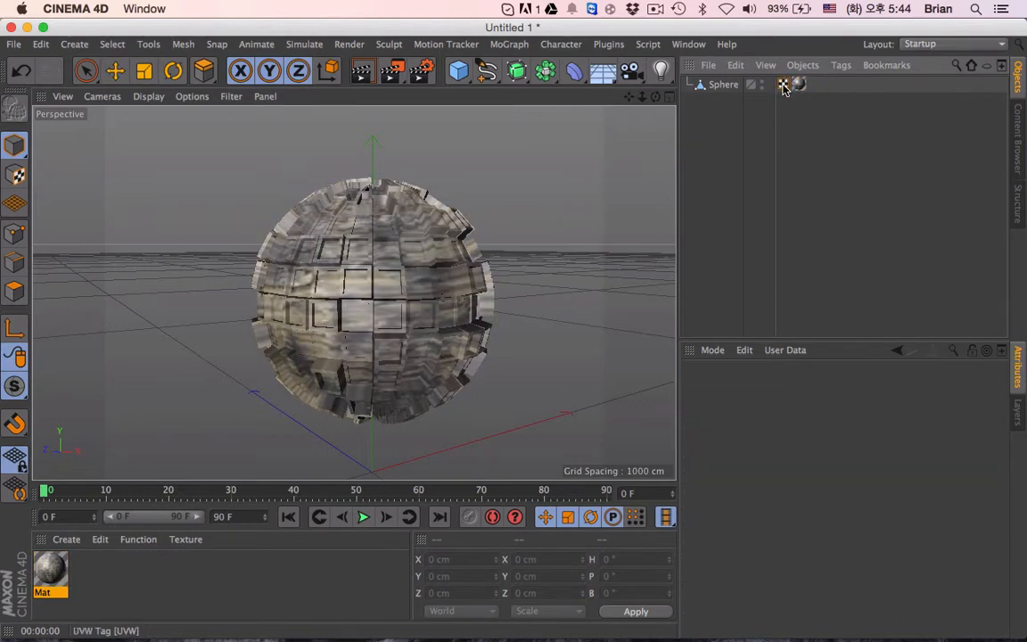
pyautogui.click(361, 75)
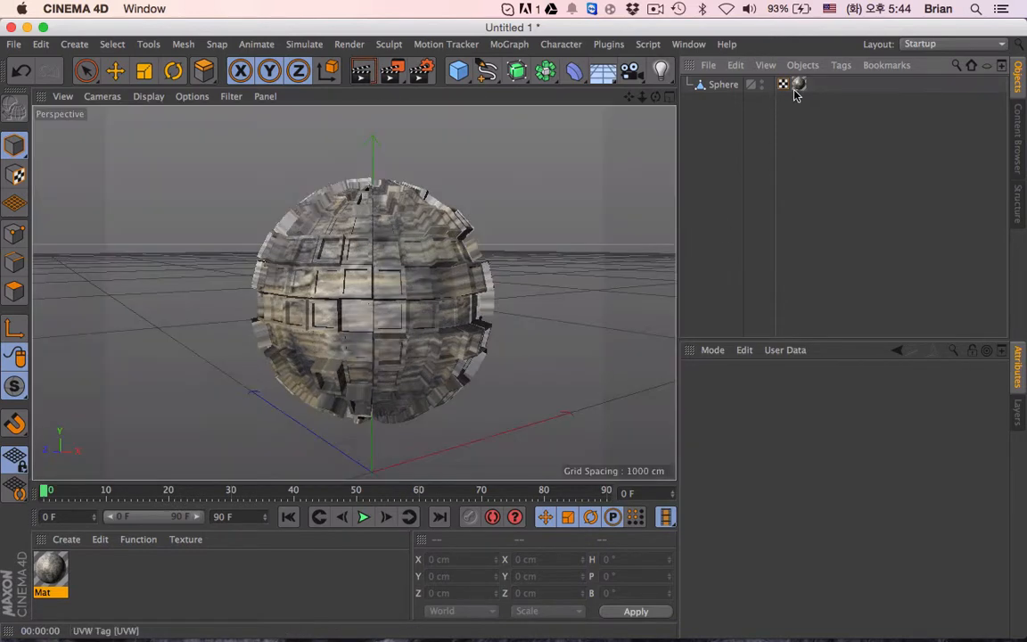
# - Try Spherical projection on the sphere's texture tag and render the active view
pyautogui.click(798, 84)
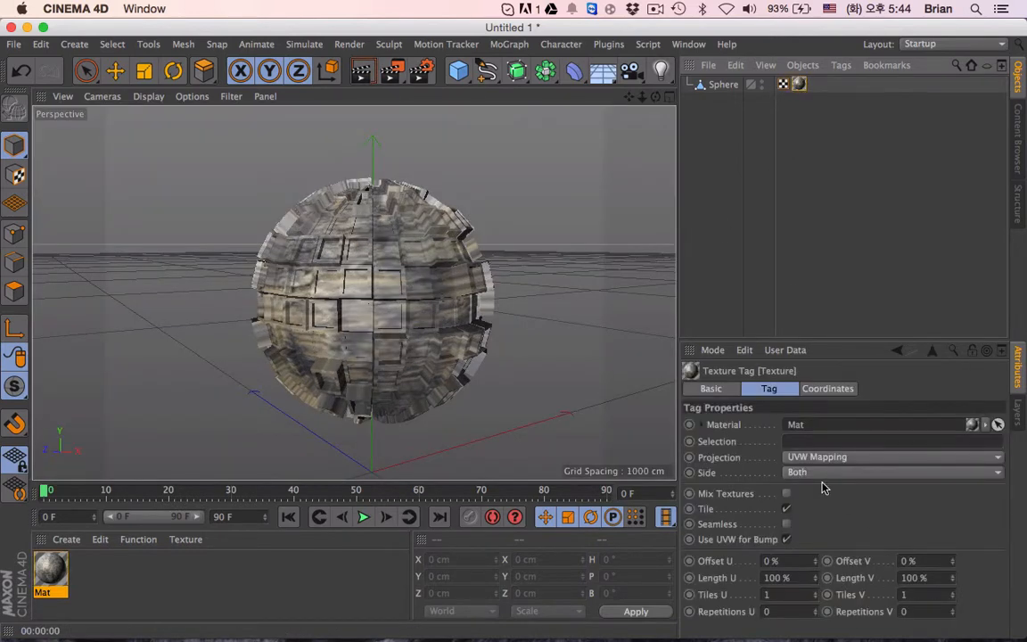
pyautogui.click(821, 459)
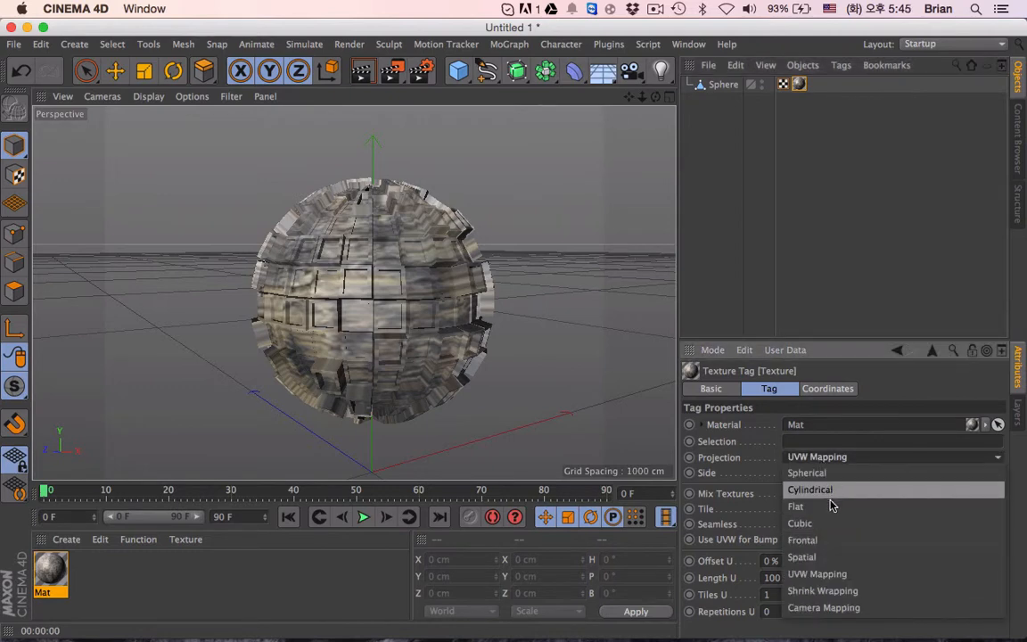
pyautogui.click(813, 473)
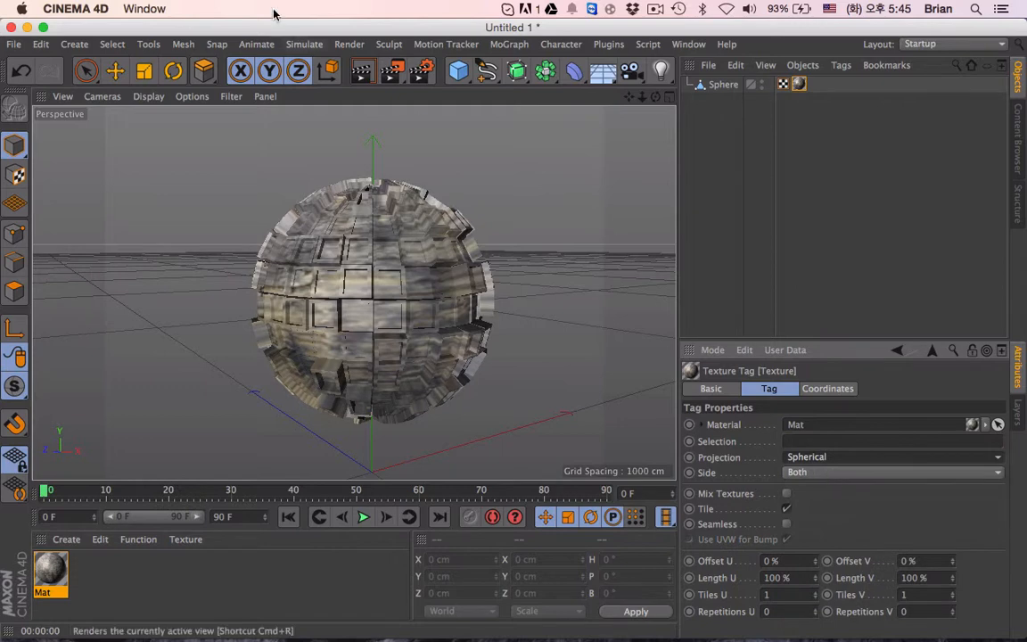
pyautogui.press('super+r')
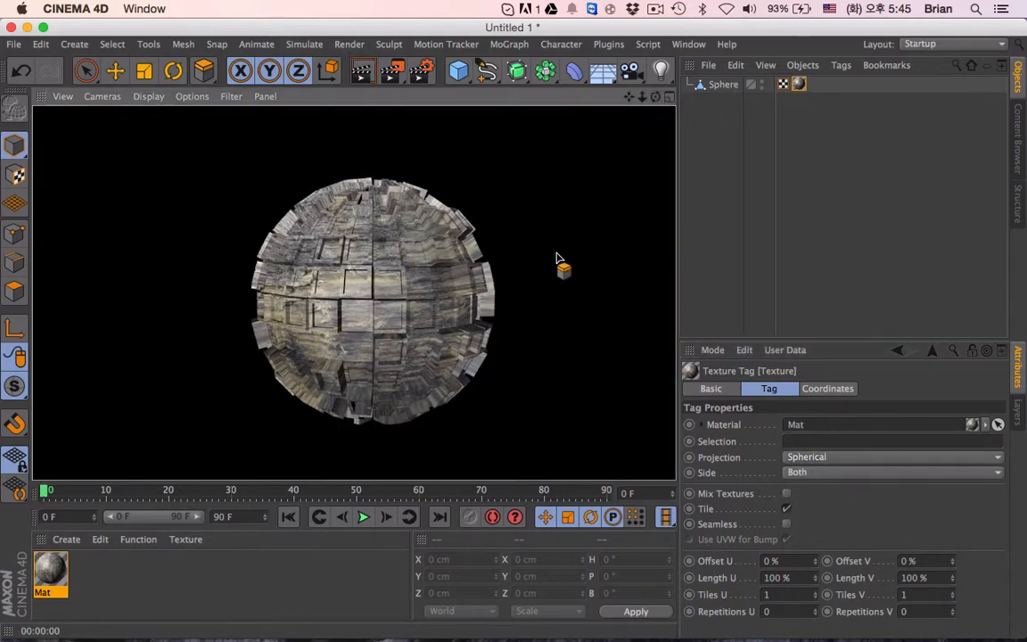
# - Switch the sphere's texture tag to Frontal projection, keep Side at Both, and render the active view
pyautogui.click(724, 85)
pyautogui.click(799, 84)
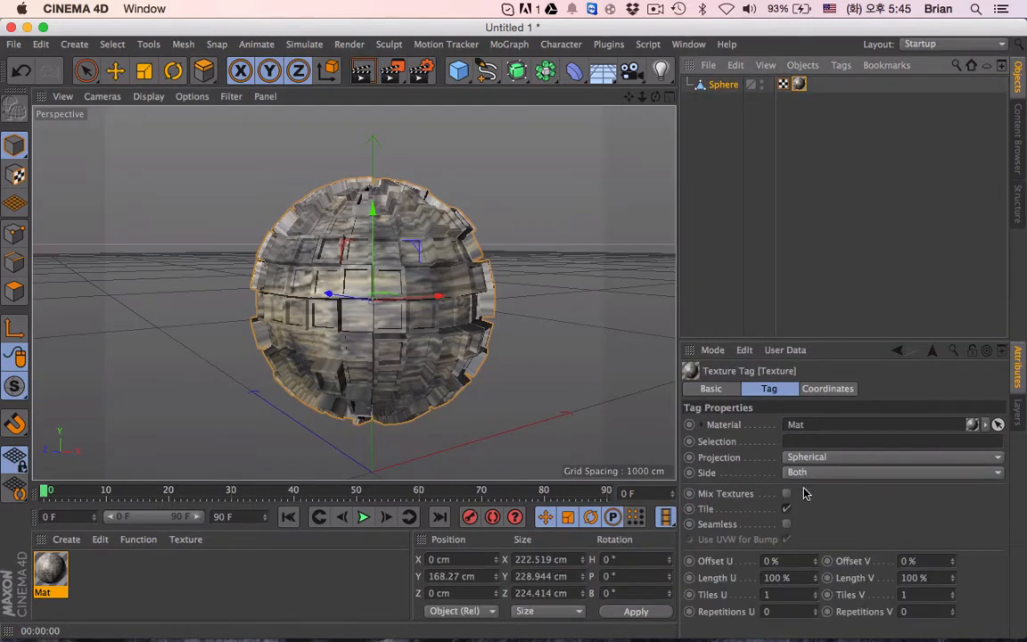
pyautogui.click(801, 461)
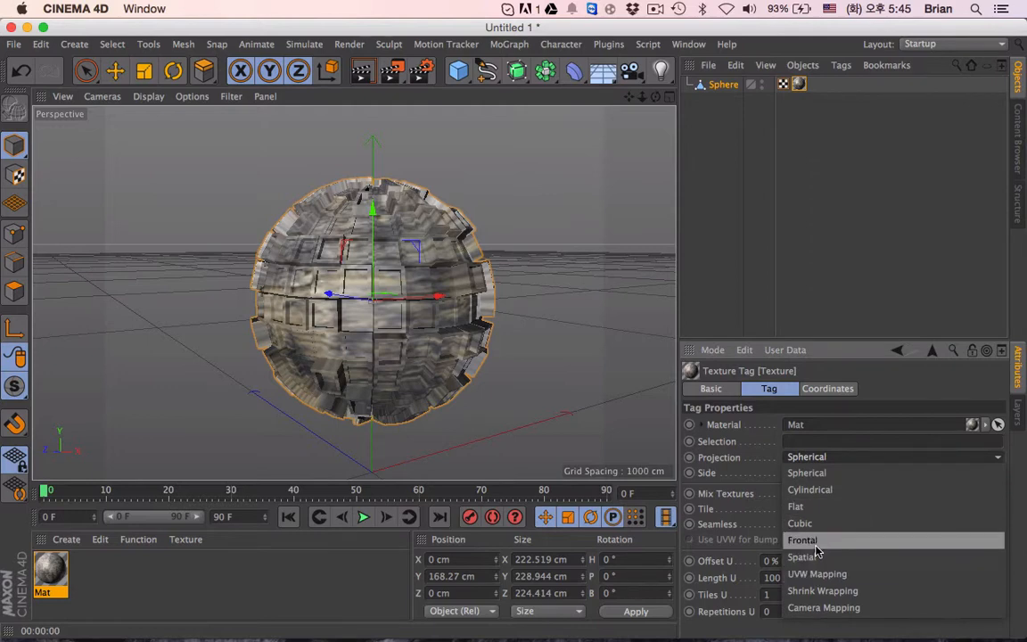
pyautogui.click(805, 541)
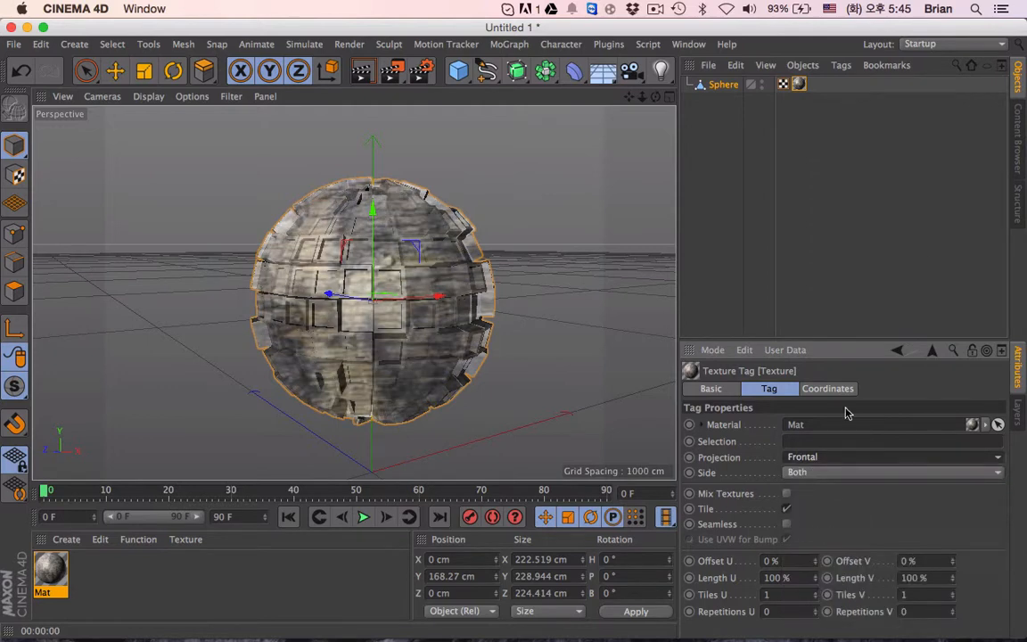
pyautogui.click(836, 473)
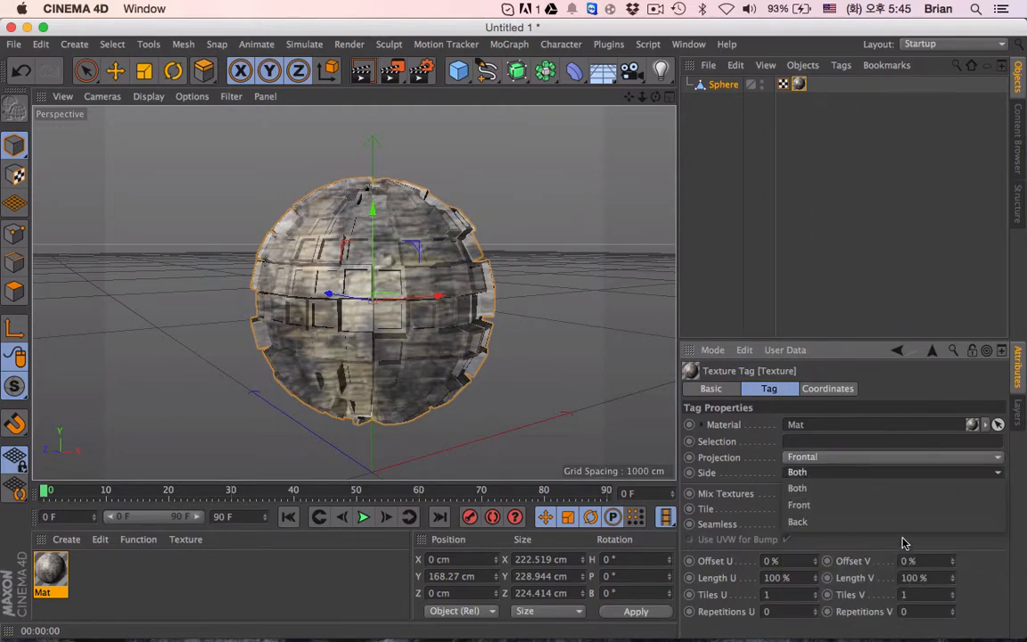
pyautogui.click(878, 550)
pyautogui.click(361, 71)
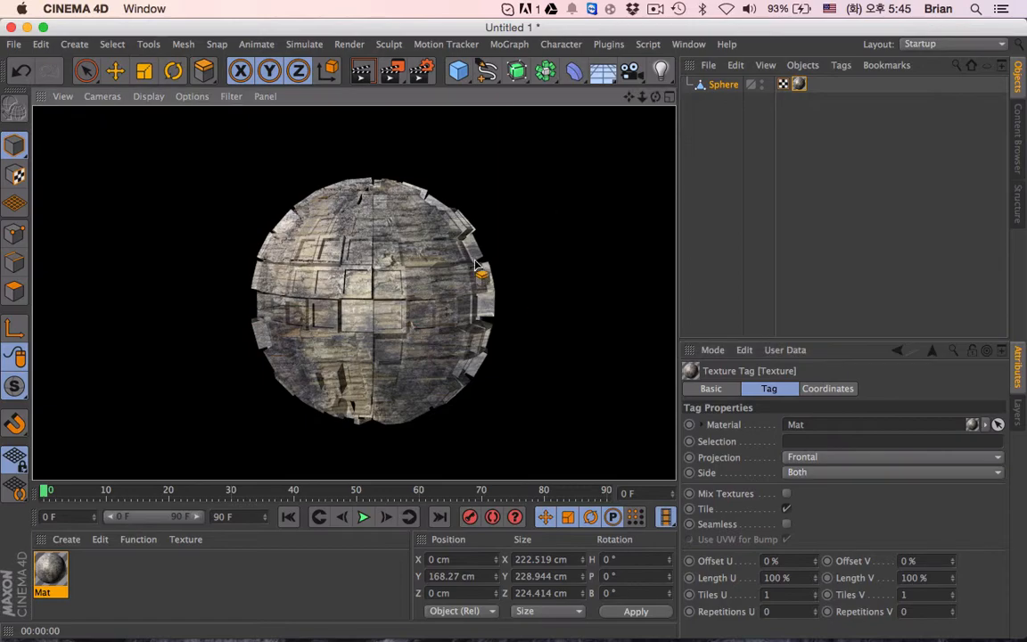
# - Render the sphere from a higher viewing angle to check the texture projection
pyautogui.click(897, 278)
pyautogui.keyDown('alt'); pyautogui.moveTo(374, 317); pyautogui.dragTo(552, 121); pyautogui.keyUp('alt')
pyautogui.keyDown('alt'); pyautogui.moveTo(319, 264); pyautogui.dragTo(385, 262); pyautogui.keyUp('alt')
pyautogui.click(361, 71)
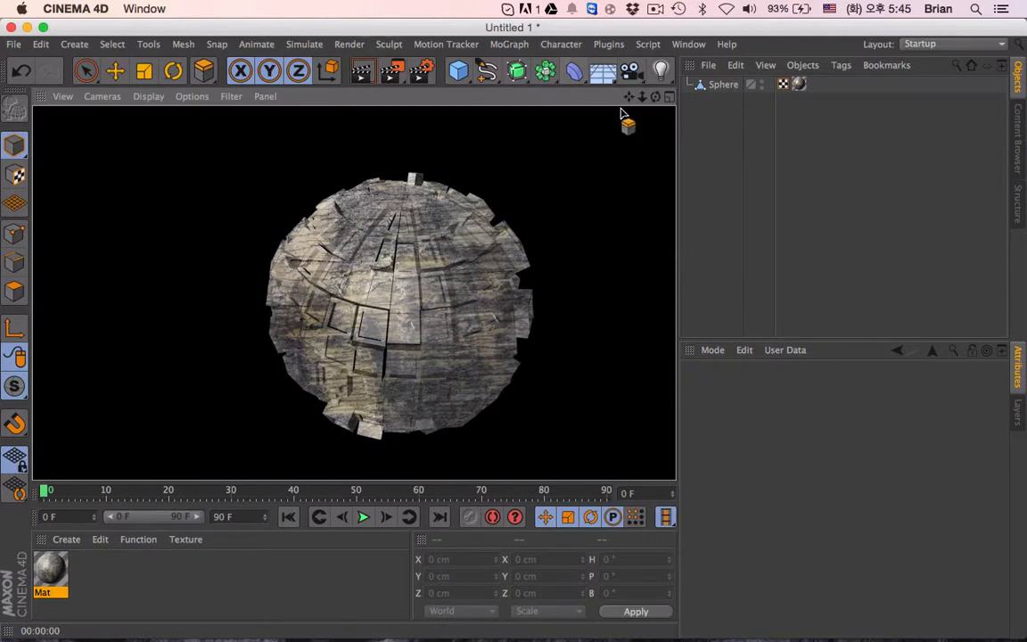
# - Try Camera Mapping and then Flat projection on the sphere's texture tag, rendering the Flat version
pyautogui.click(798, 84)
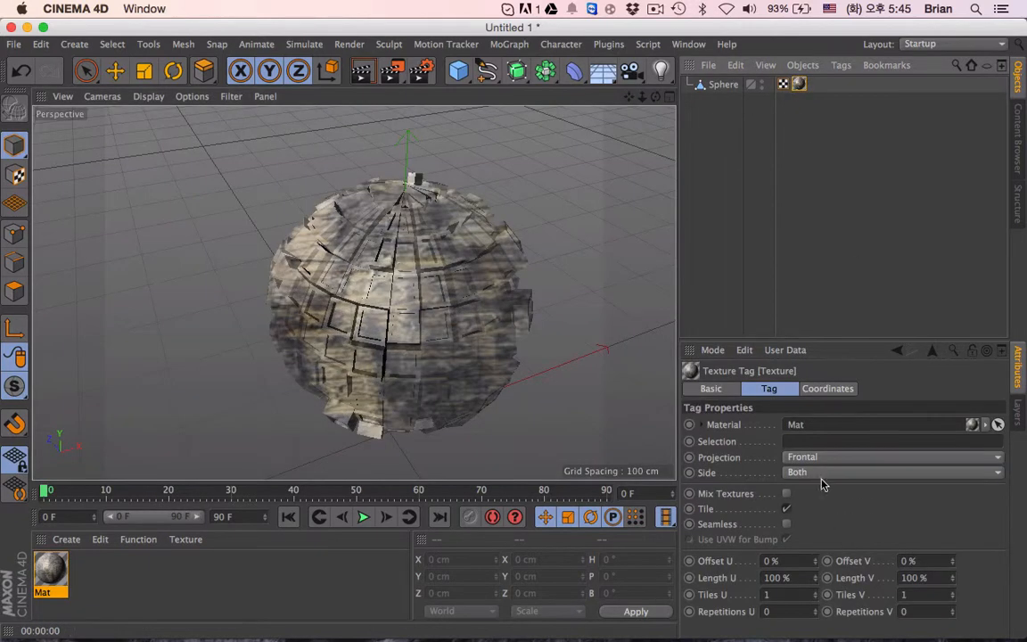
pyautogui.click(807, 457)
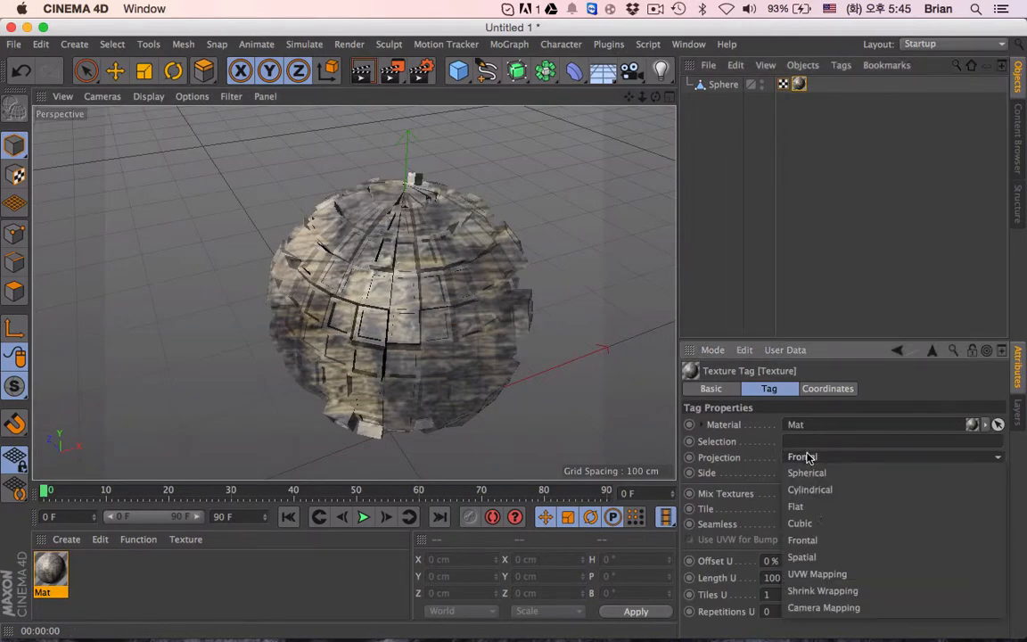
pyautogui.click(830, 607)
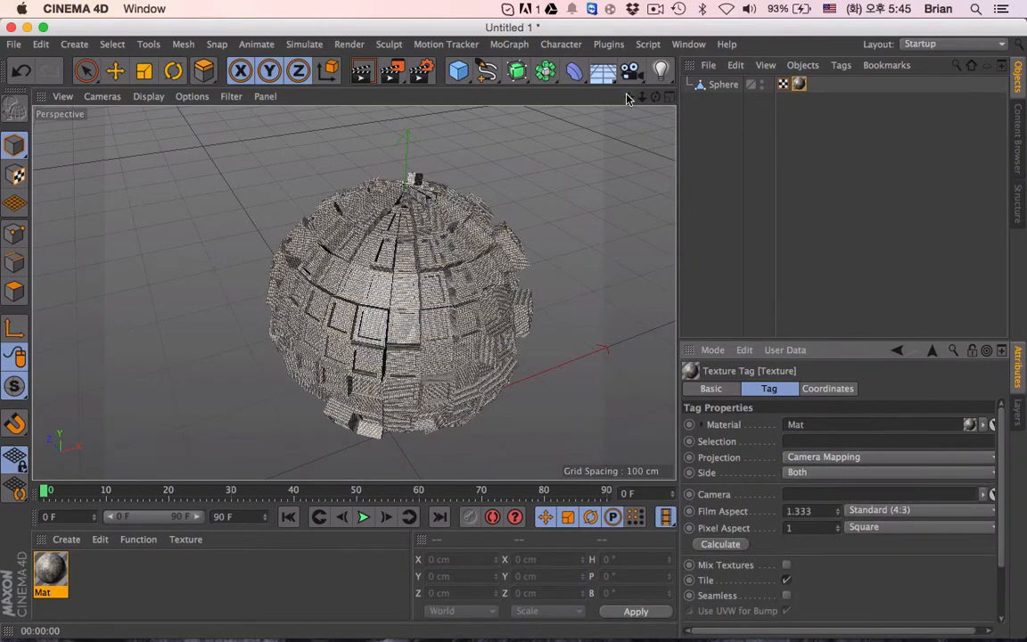
pyautogui.moveTo(628, 97); pyautogui.dragTo(590, 64)
pyautogui.click(822, 457)
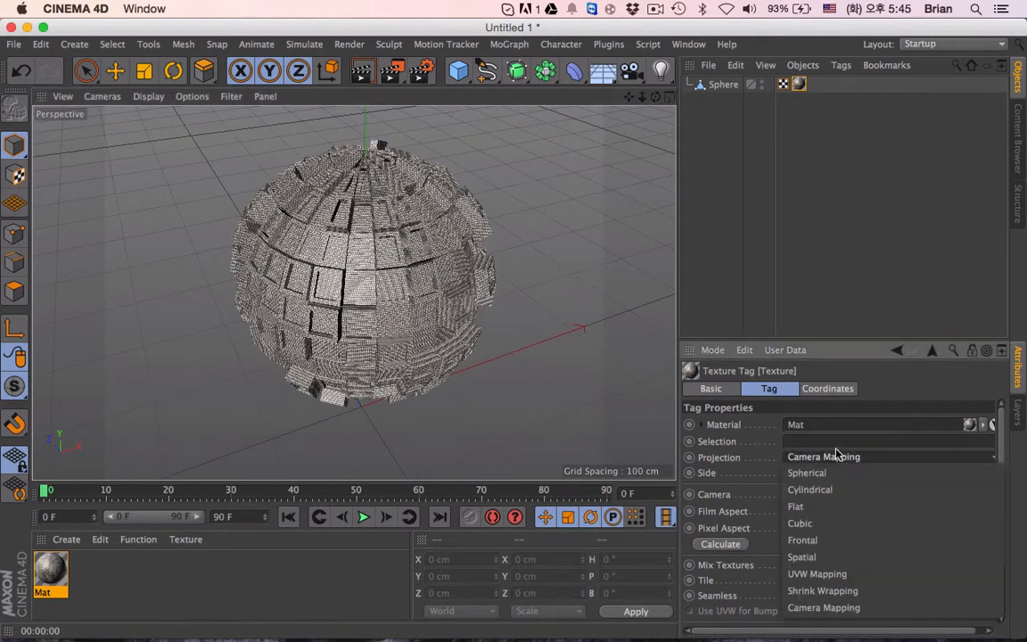
pyautogui.click(822, 506)
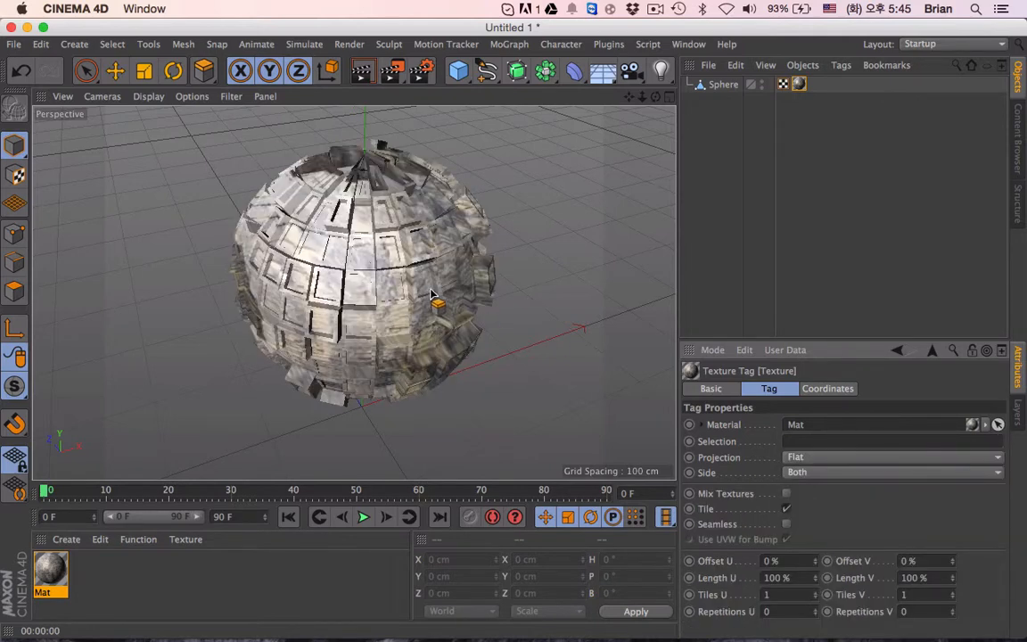
pyautogui.click(361, 70)
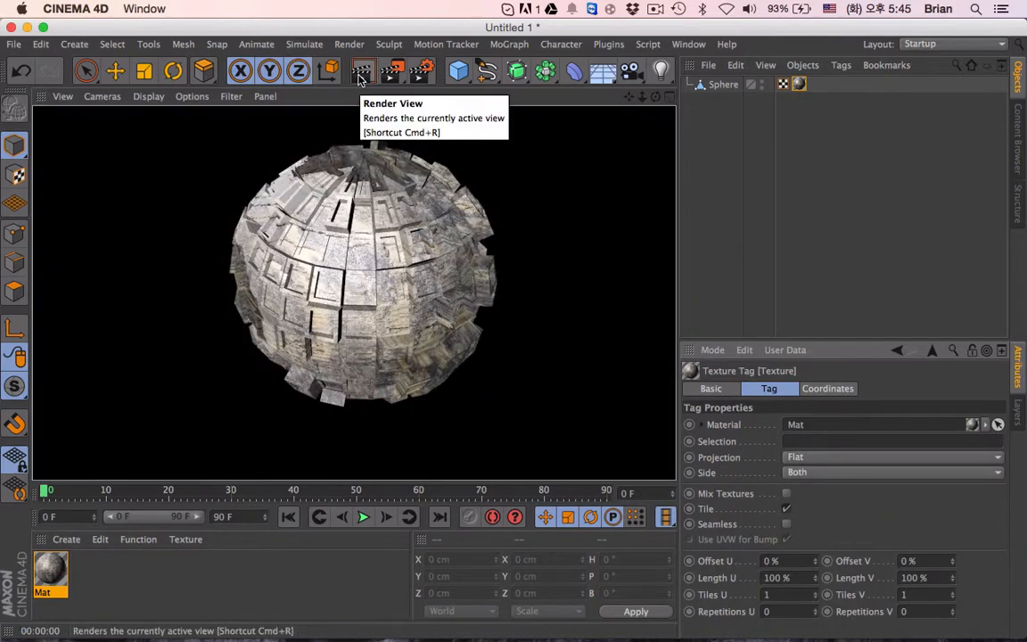
# - Return the texture tag's projection to Frontal and render the sphere from a lower, rotated angle
pyautogui.click(834, 457)
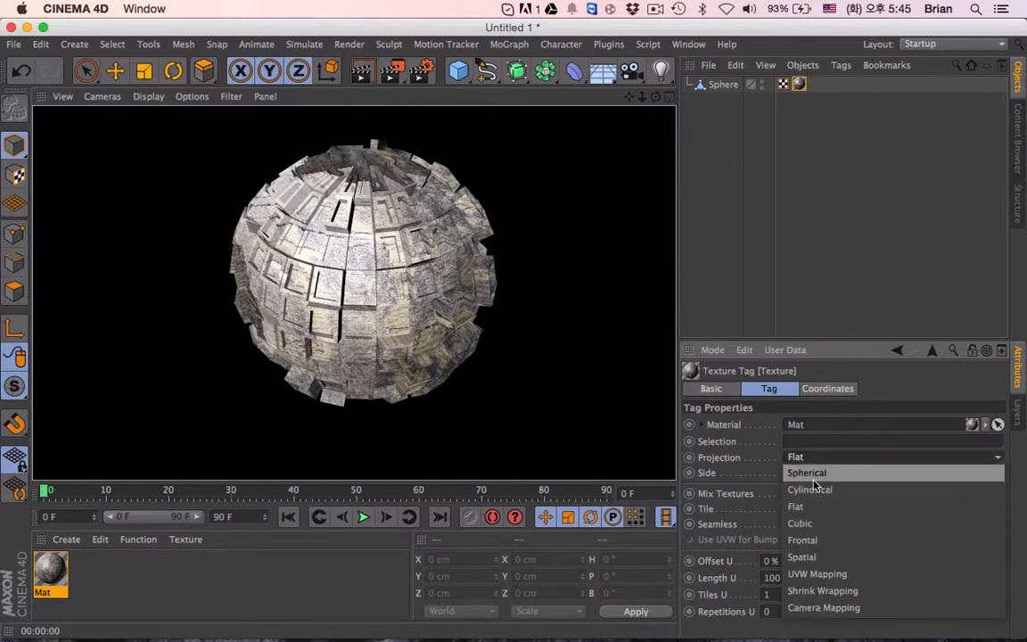
pyautogui.click(807, 540)
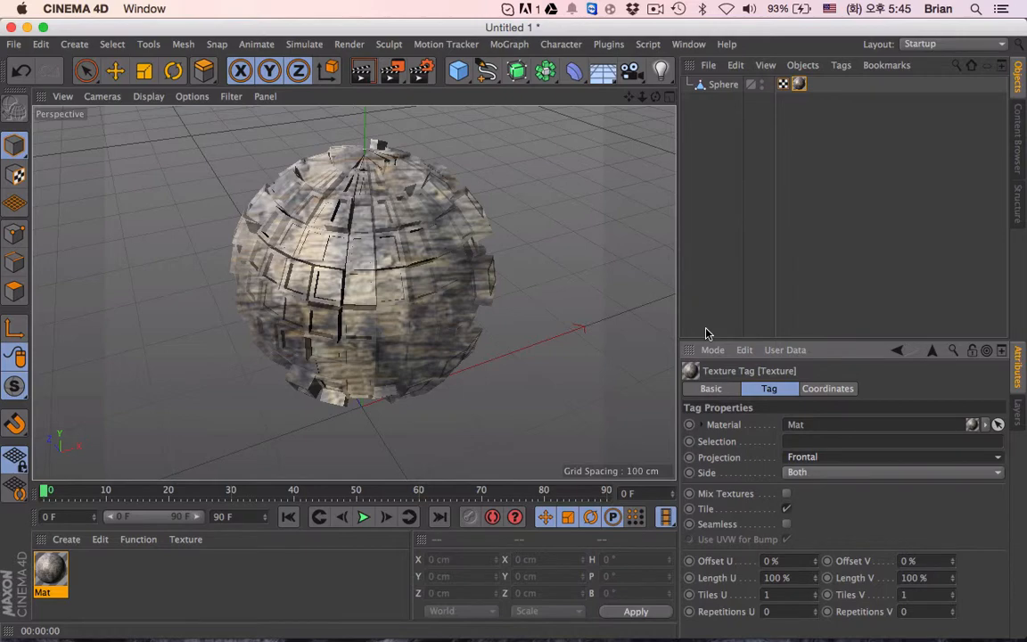
pyautogui.keyDown('alt'); pyautogui.moveTo(286, 269); pyautogui.dragTo(363, 216); pyautogui.keyUp('alt')
pyautogui.moveTo(629, 97); pyautogui.dragTo(668, 57)
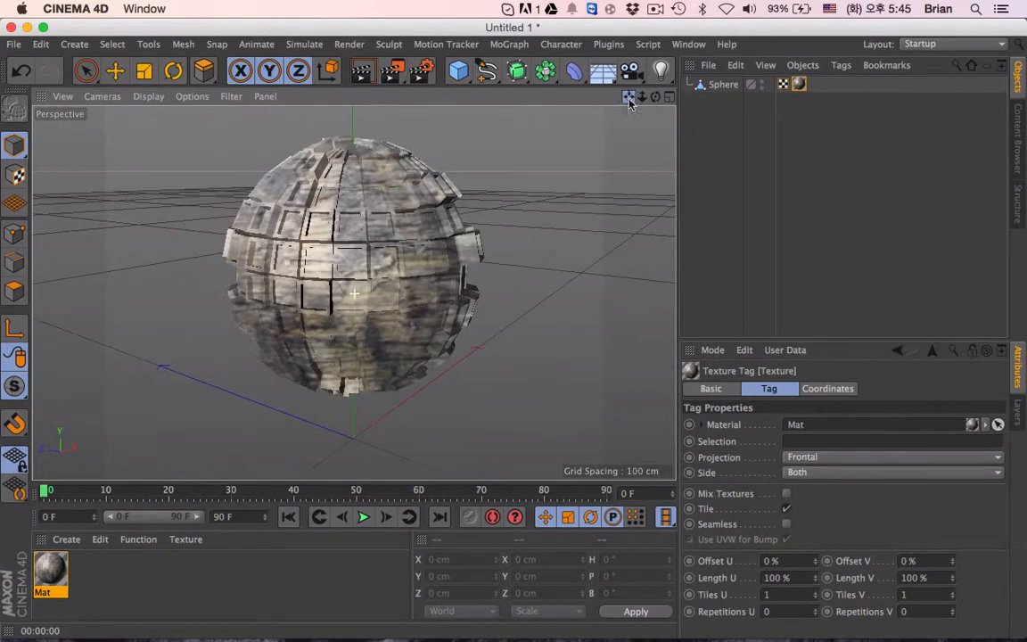
pyautogui.click(361, 76)
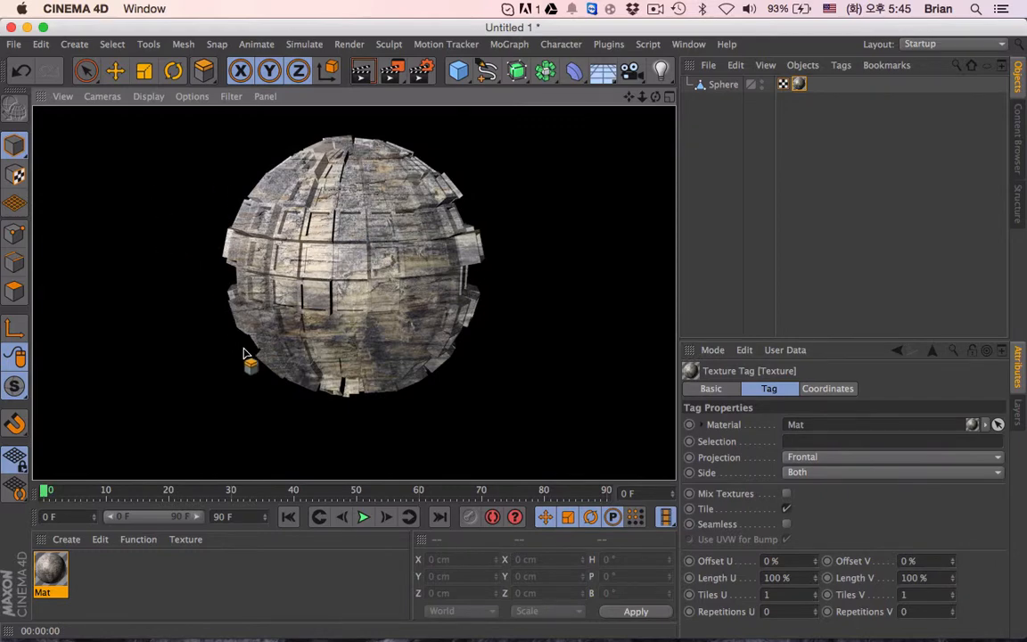
# - Examine the wood texture on the sphere's extruded panels in a close-up render
pyautogui.scroll(10, 324, 253)
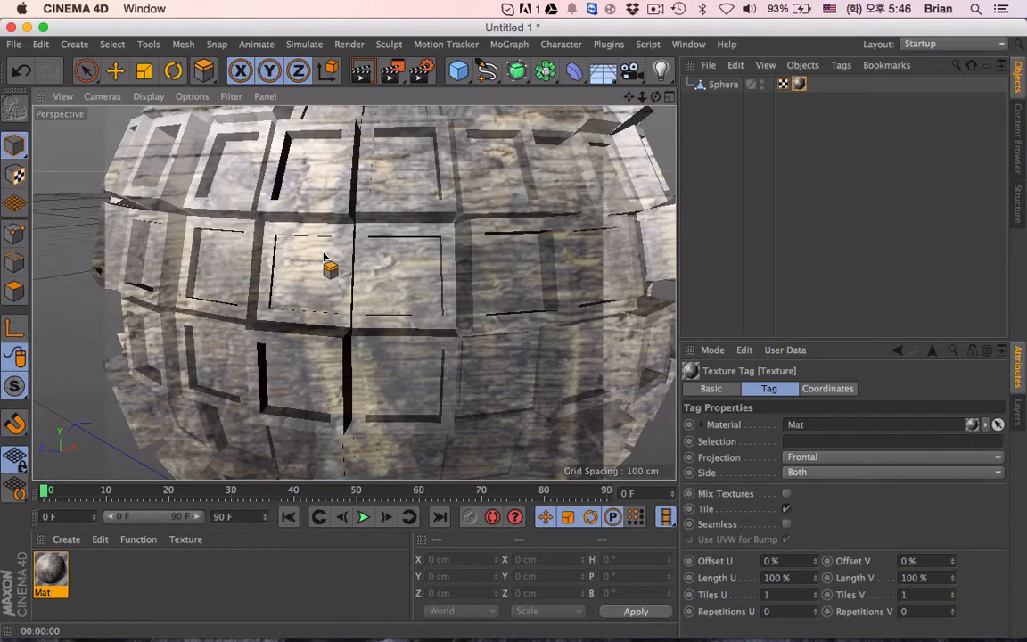
pyautogui.scroll(12, 366, 245)
pyautogui.scroll(2, 366, 245)
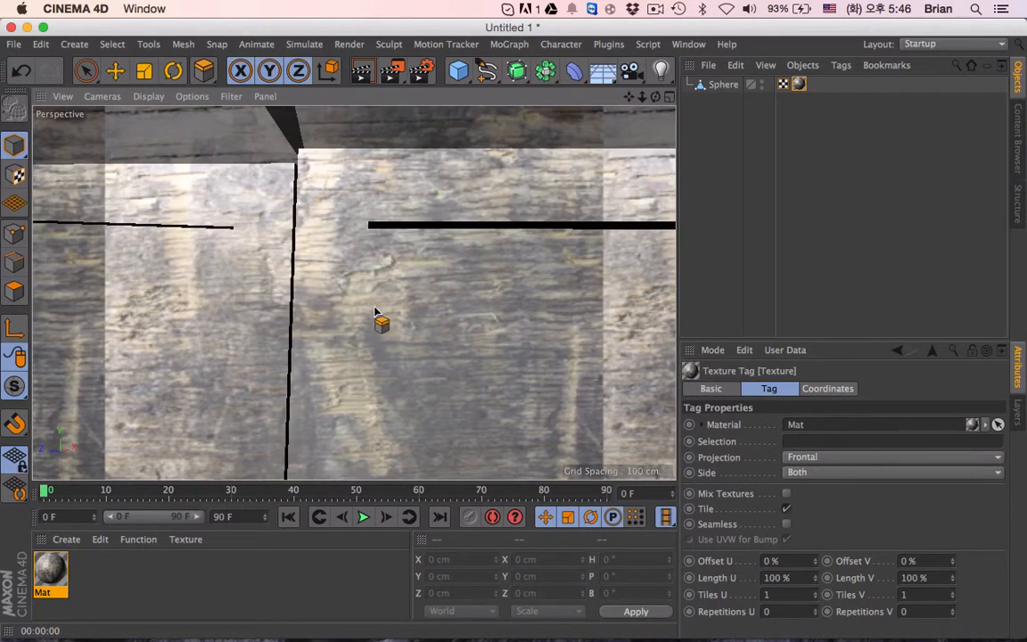
pyautogui.keyDown('alt'); pyautogui.moveTo(374, 310); pyautogui.dragTo(248, 266); pyautogui.keyUp('alt')
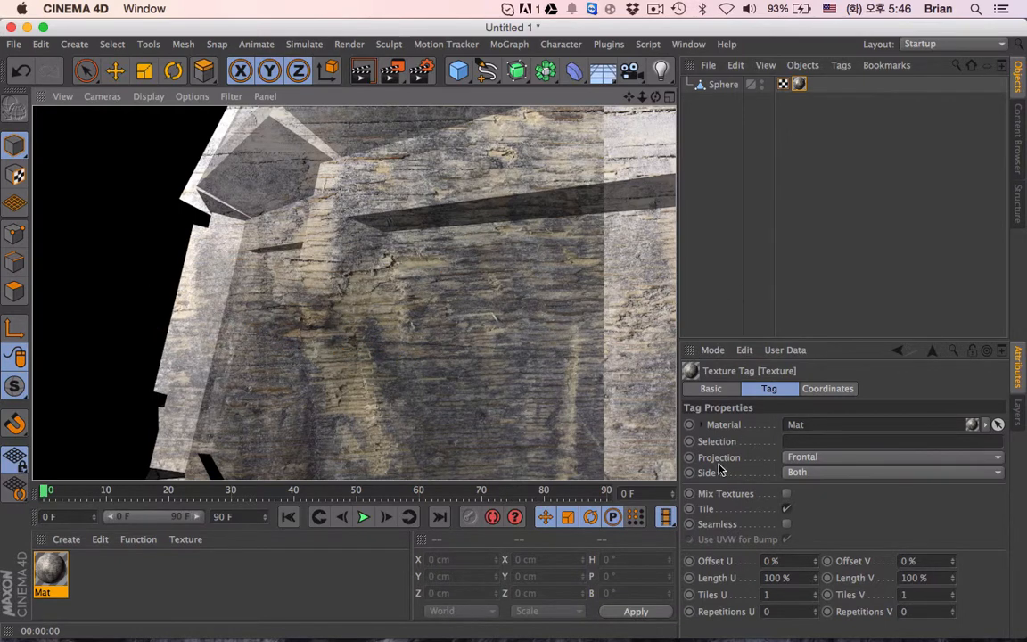
# - Try UVW Mapping projection on the texture tag and render the close-up view
pyautogui.click(795, 457)
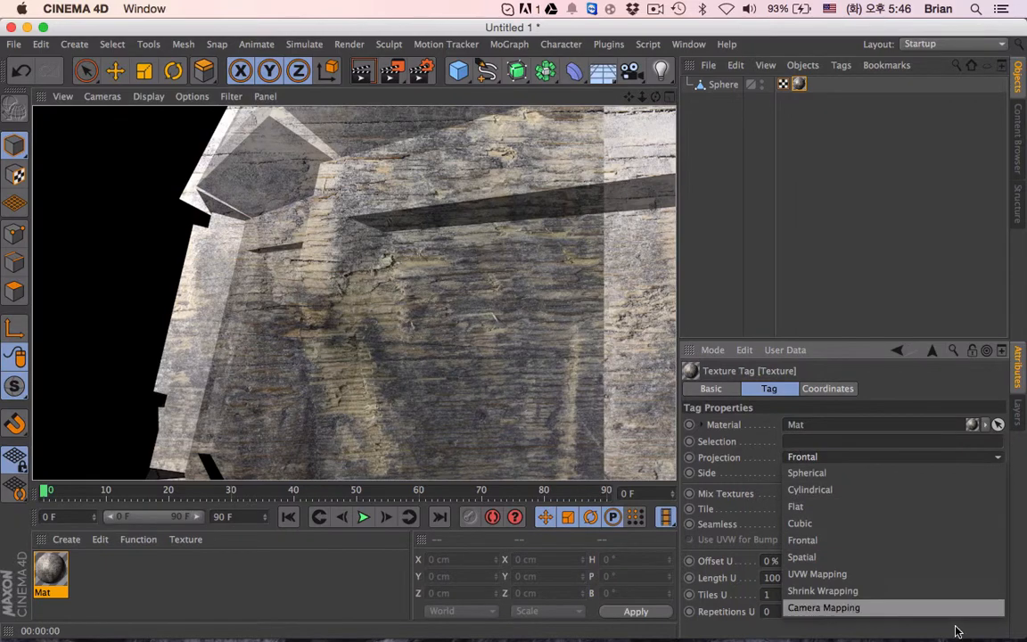
pyautogui.click(865, 579)
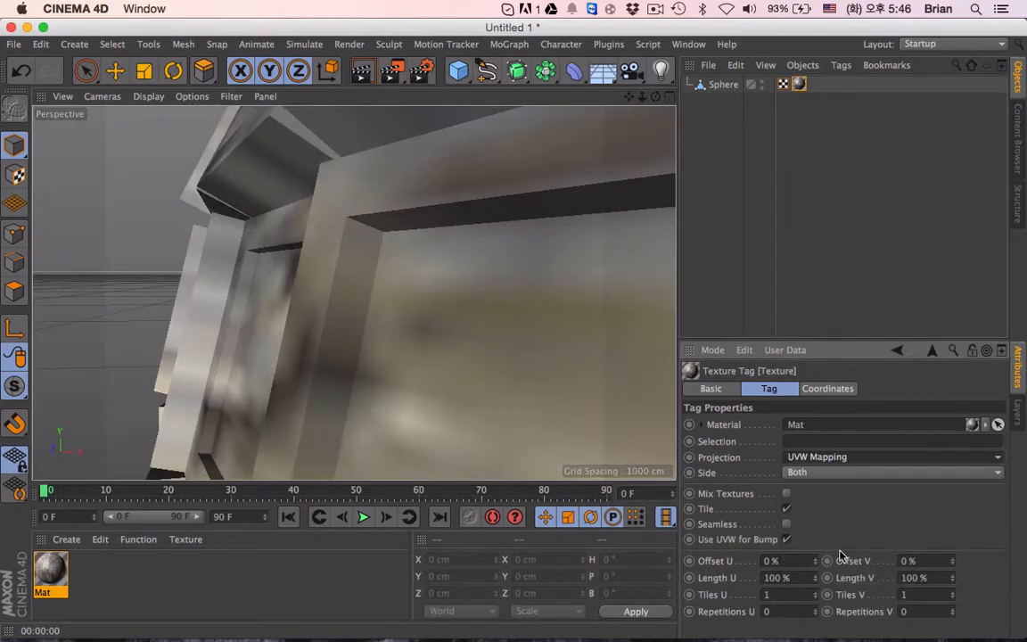
pyautogui.click(361, 70)
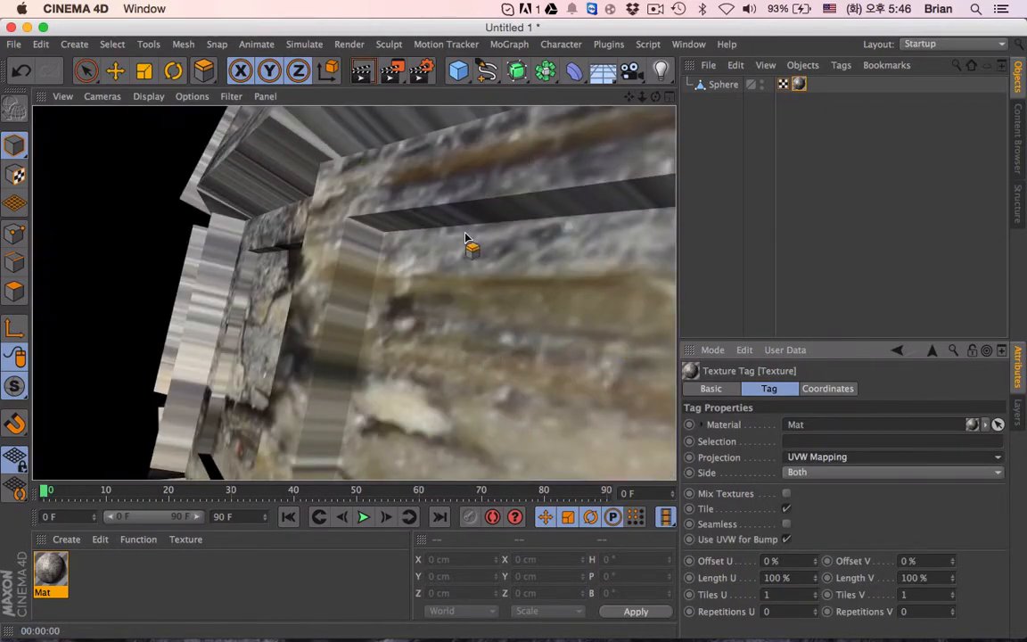
pyautogui.click(838, 462)
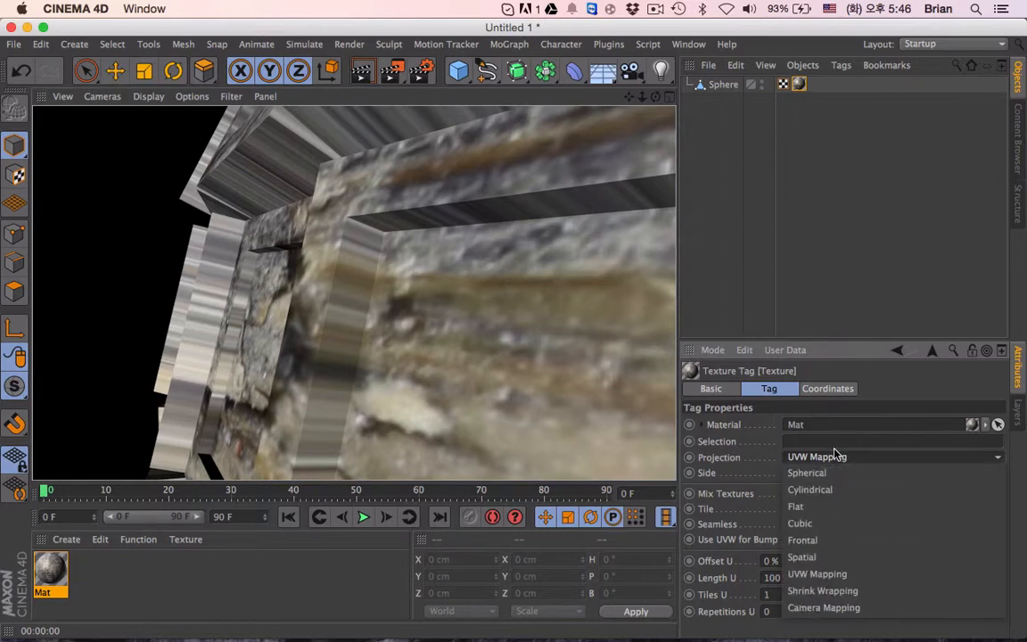
pyautogui.click(742, 240)
# - Try Spherical projection on the texture tag and render a close-up of the panels from another angle
pyautogui.moveTo(593, 312)
pyautogui.keyDown('alt'); pyautogui.mouseDown()
pyautogui.moveTo(360, 232)
pyautogui.moveTo(360, 281)
pyautogui.moveTo(522, 206)
pyautogui.moveTo(482, 228)
pyautogui.mouseUp(); pyautogui.keyUp('alt')
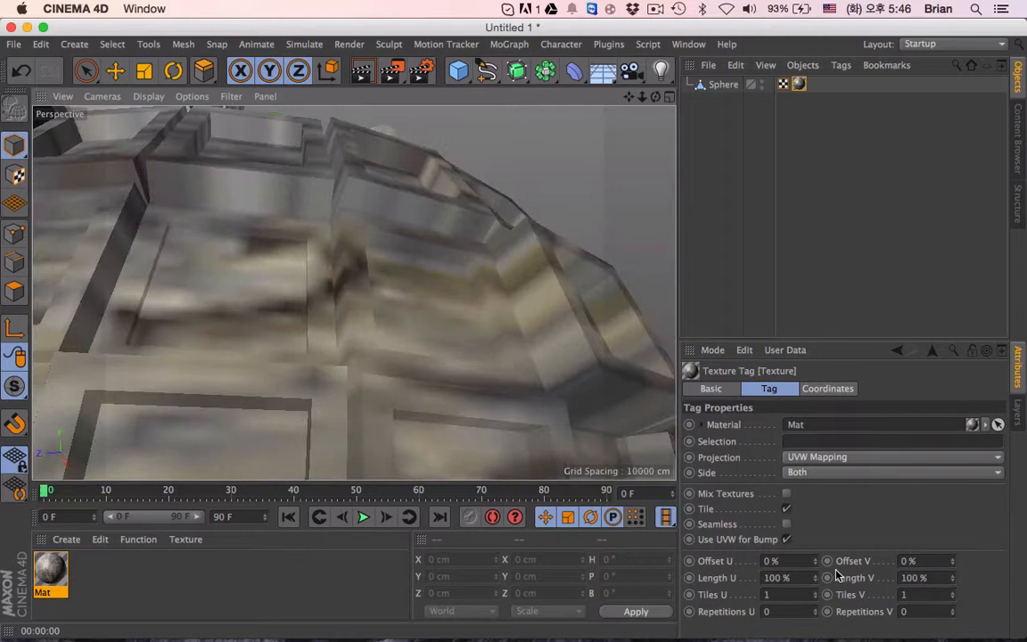
pyautogui.click(826, 459)
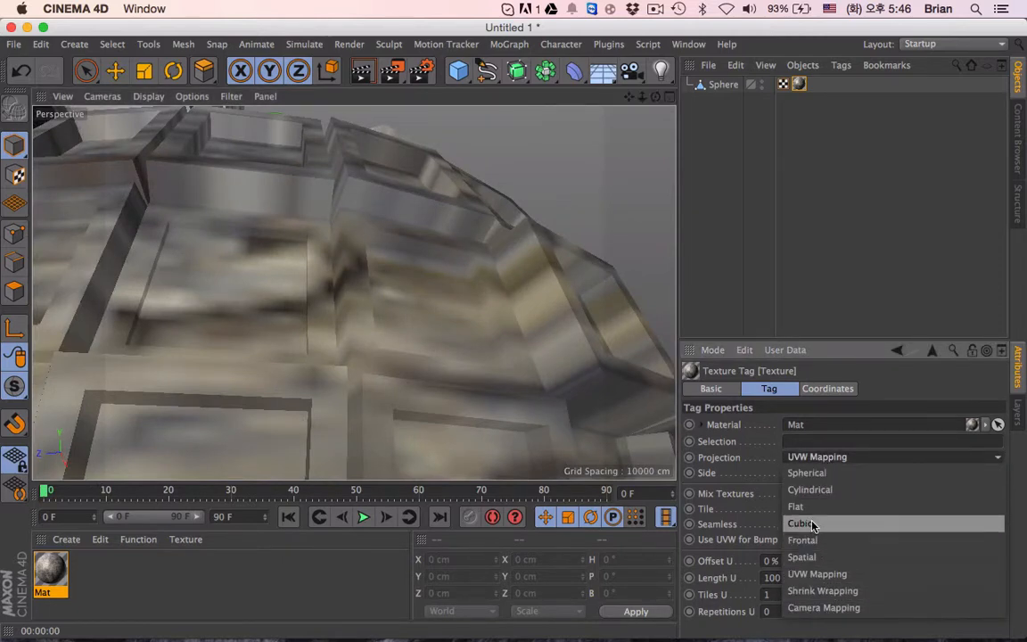
pyautogui.click(807, 473)
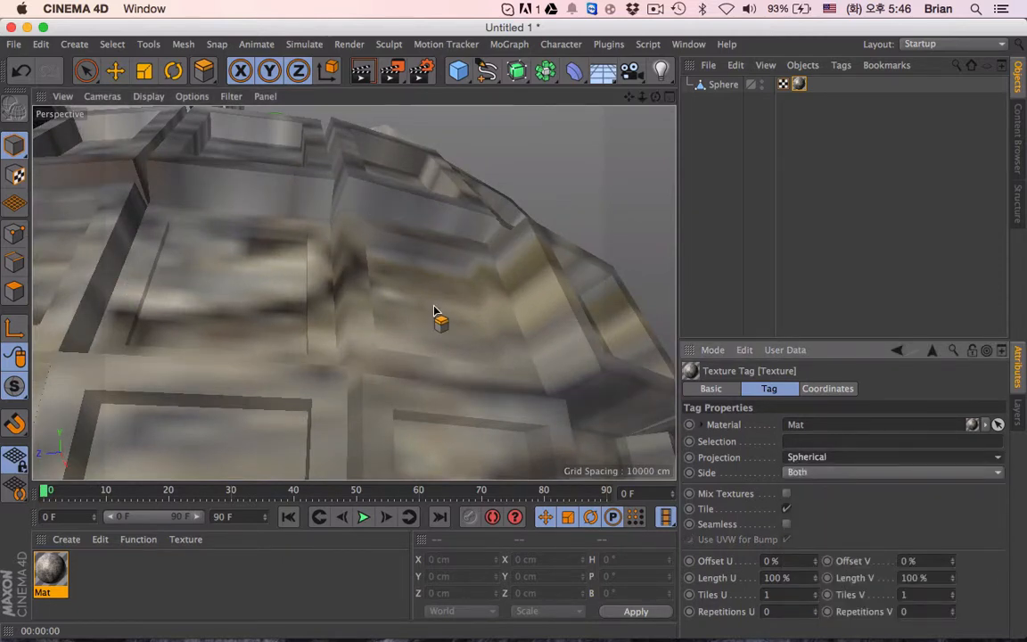
pyautogui.scroll(5, 434, 311)
pyautogui.click(364, 72)
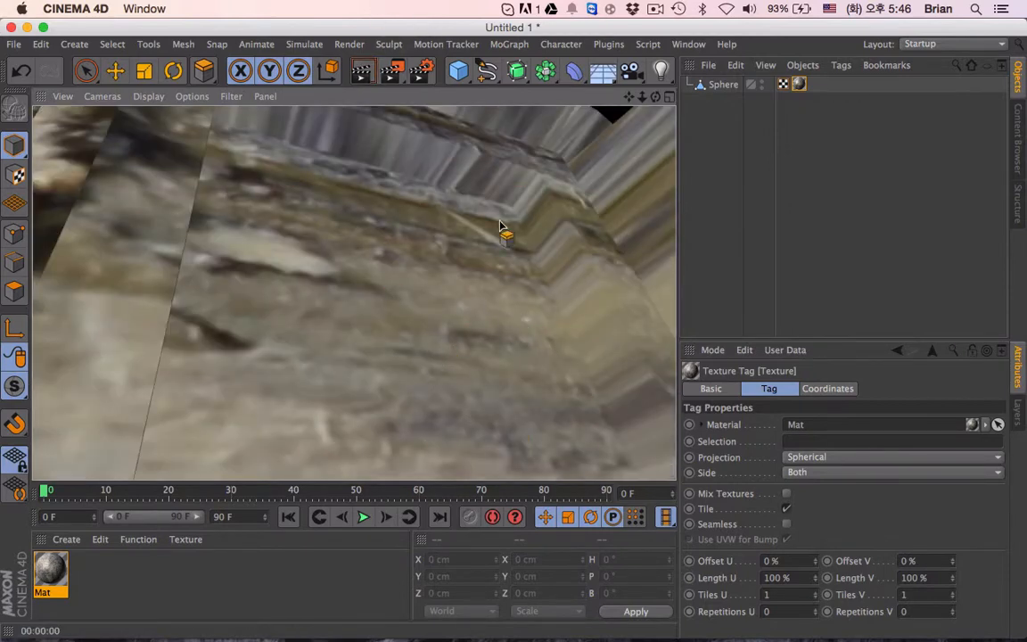
# - Set the texture tag's projection to Frontal and bring the whole sphere back into view
pyautogui.click(837, 456)
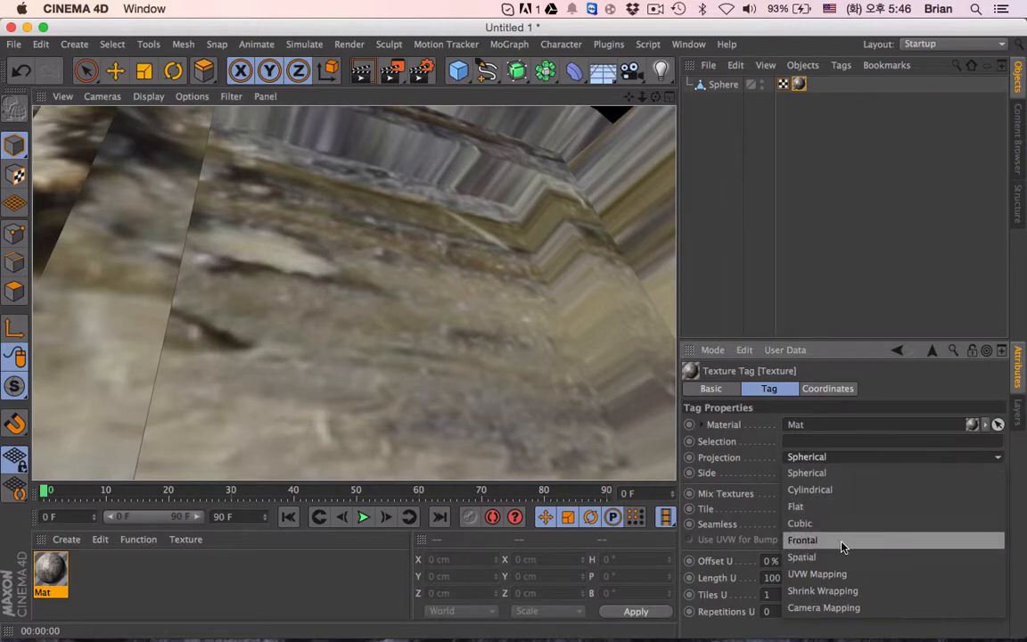
pyautogui.click(842, 542)
pyautogui.scroll(-10, 381, 255)
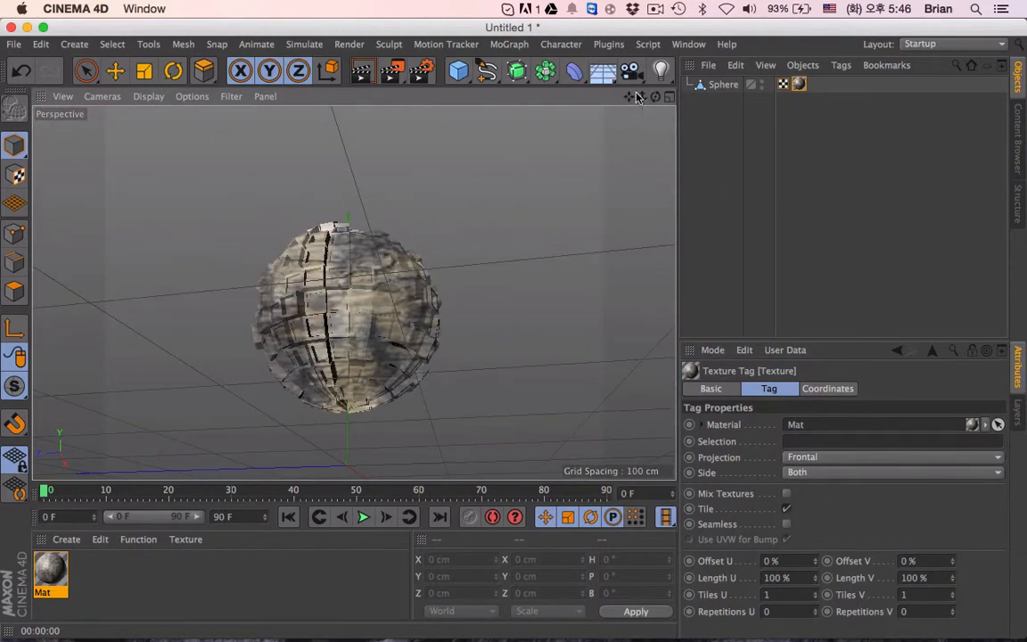
pyautogui.moveTo(635, 96); pyautogui.dragTo(683, 160)
pyautogui.keyDown('alt'); pyautogui.moveTo(376, 375); pyautogui.dragTo(399, 434); pyautogui.keyUp('alt')
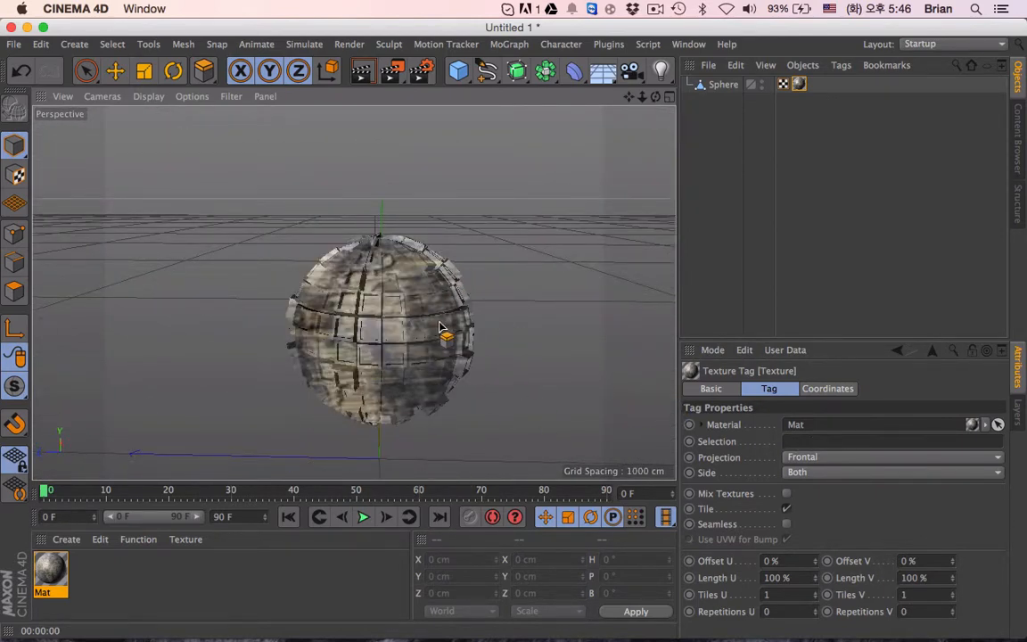
# - Replace the wood material's default specular reflectance layer with a Beckmann layer and set its roughness to 49%
pyautogui.doubleClick(51, 572)
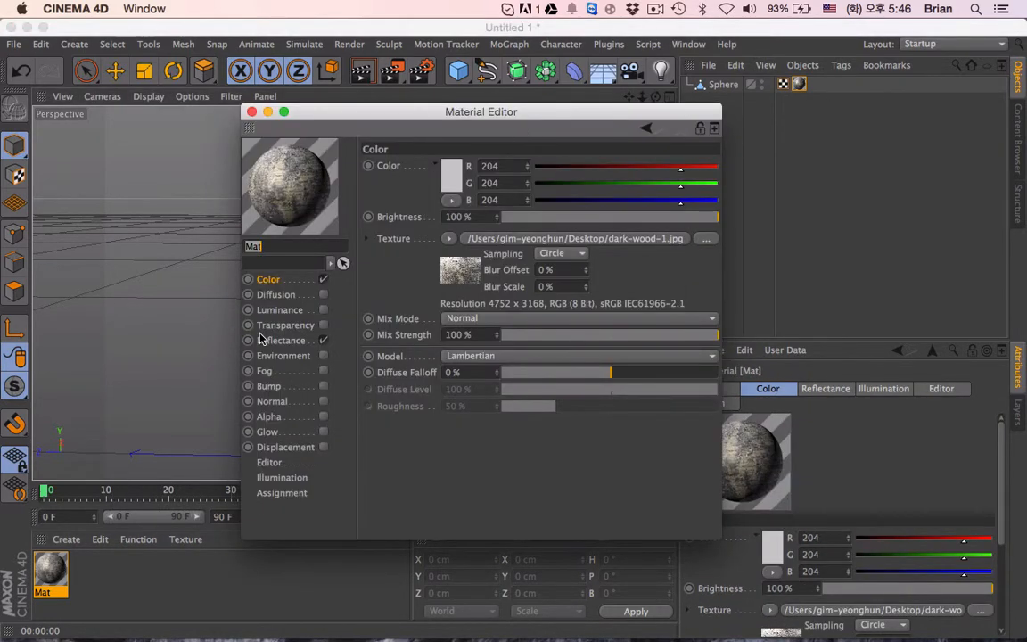
pyautogui.click(280, 340)
pyautogui.click(419, 203)
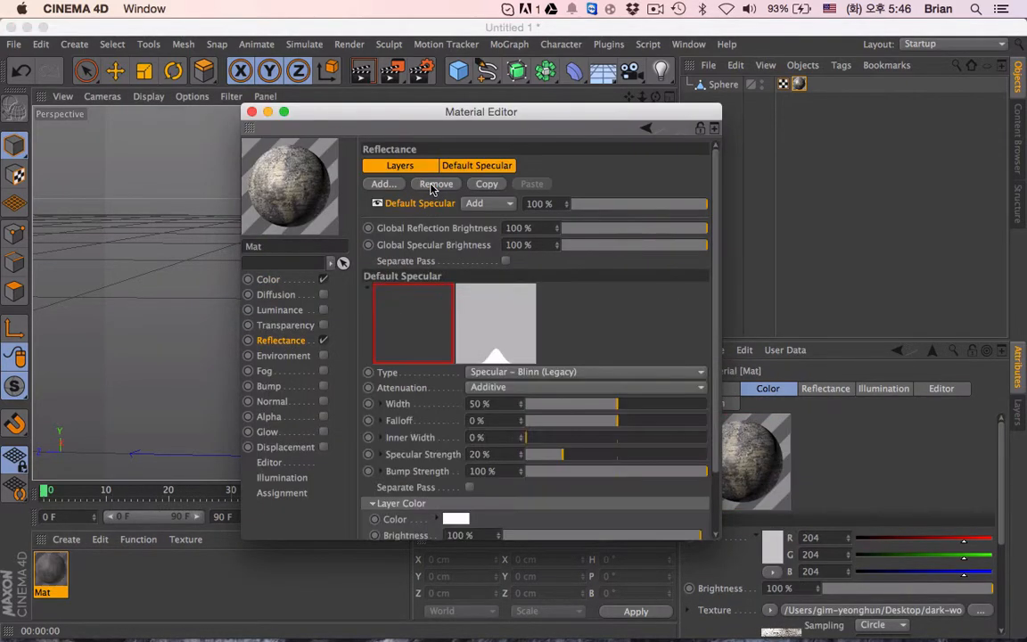
pyautogui.click(436, 183)
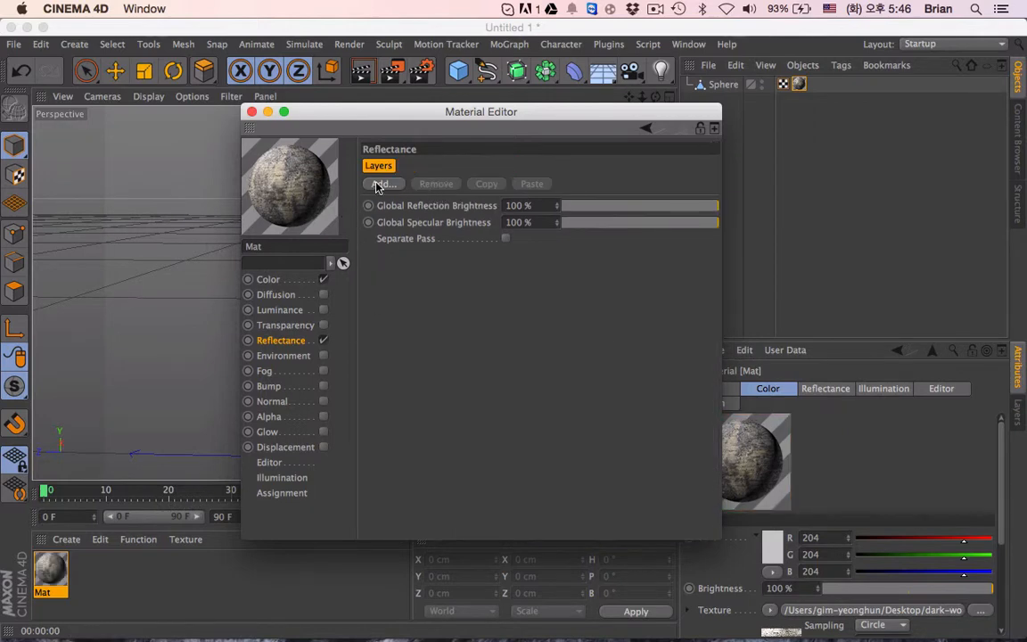
pyautogui.click(379, 184)
pyautogui.click(432, 186)
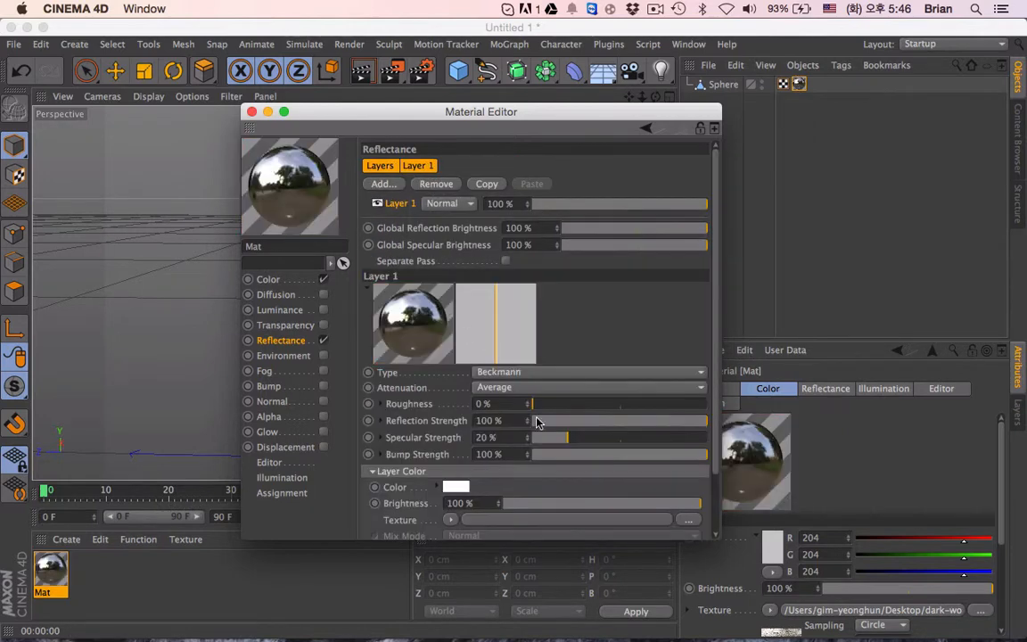
pyautogui.moveTo(582, 405); pyautogui.dragTo(619, 401)
pyautogui.hotkey('ctrl', 'Up')
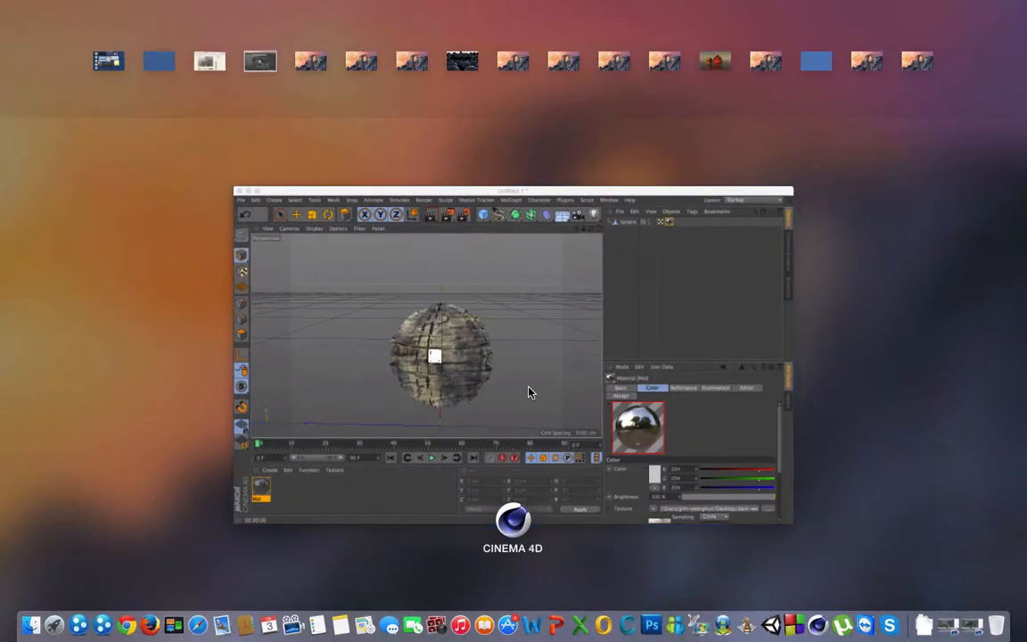
pyautogui.click(527, 386)
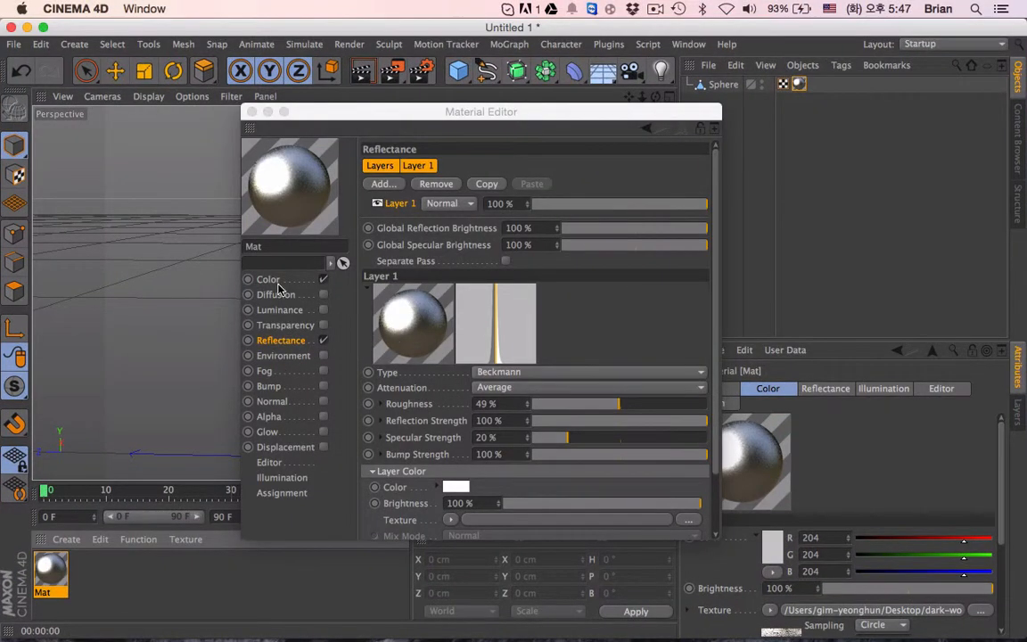
# - Copy the dark-wood-1.jpg texture from the Color channel into the reflectance layer's color texture
pyautogui.click(268, 280)
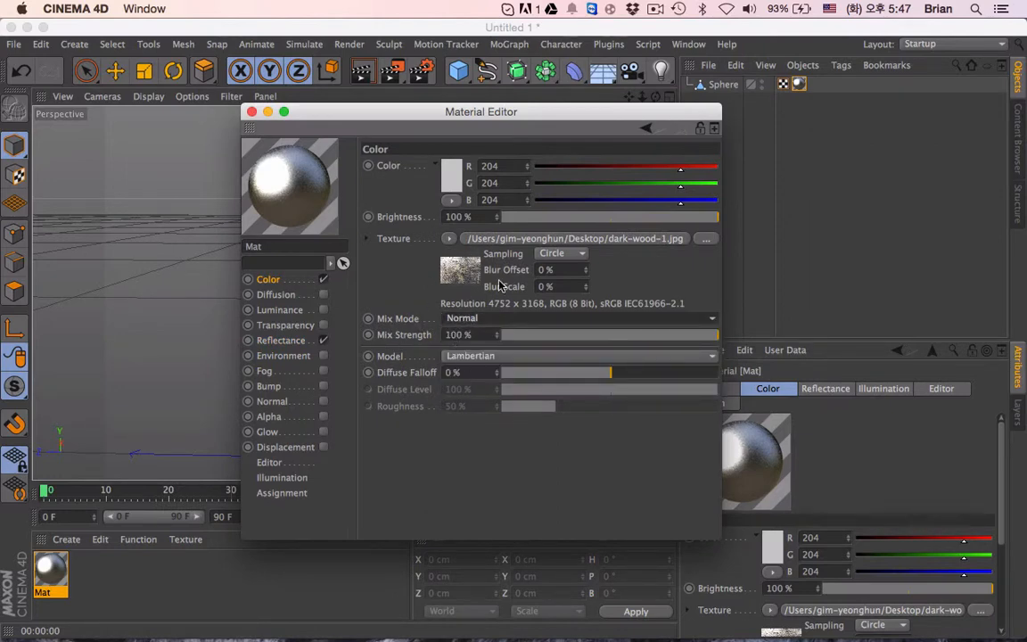
pyautogui.click(281, 341)
pyautogui.scroll(-2, 398, 422)
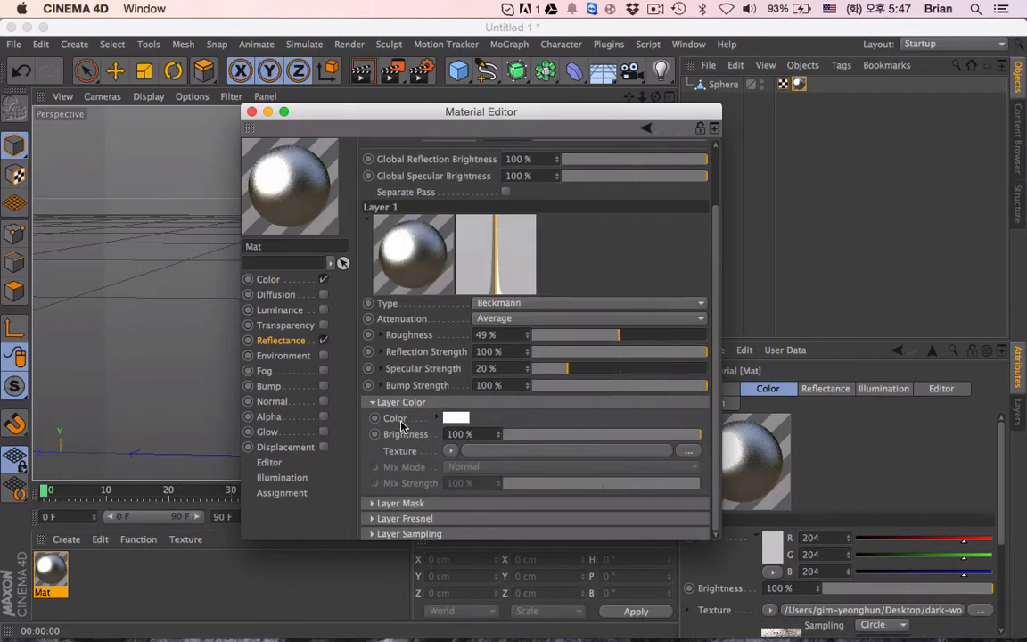
pyautogui.click(297, 283)
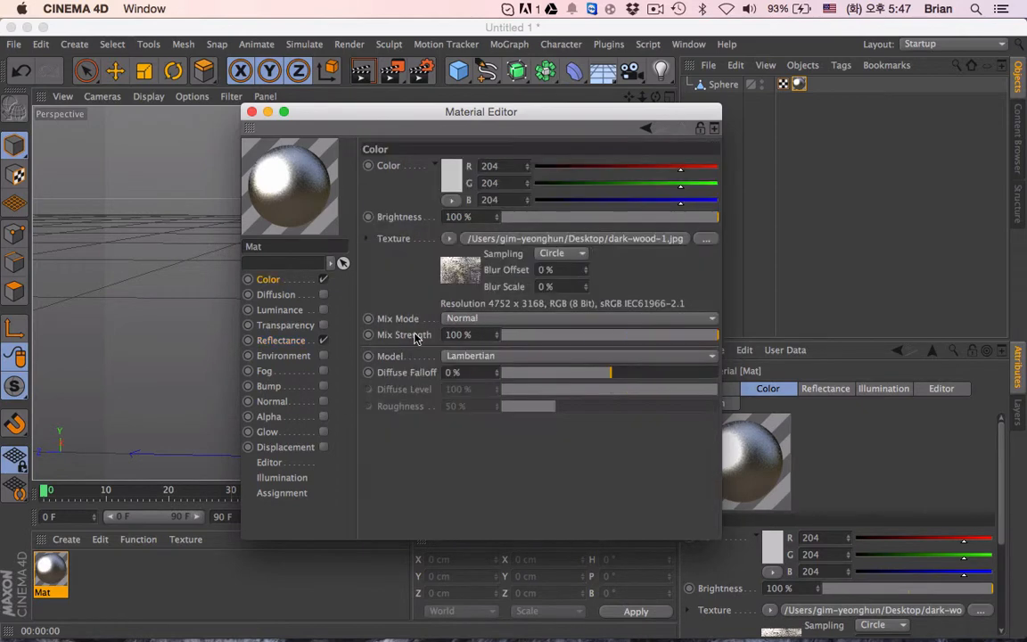
pyautogui.rightClick(413, 243)
pyautogui.press('Escape')
pyautogui.click(268, 342)
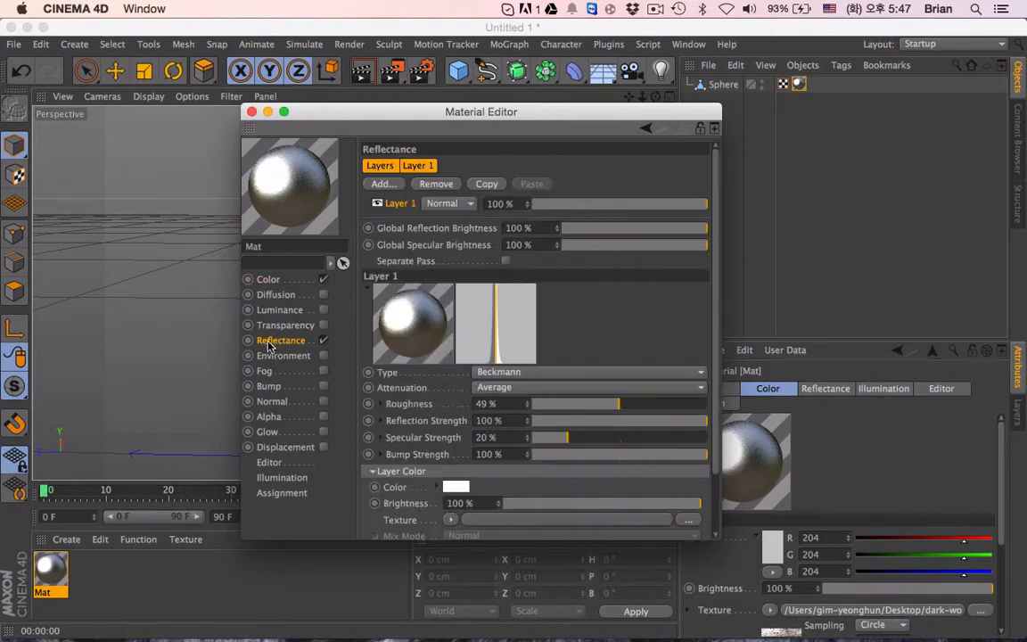
pyautogui.scroll(-2, 416, 448)
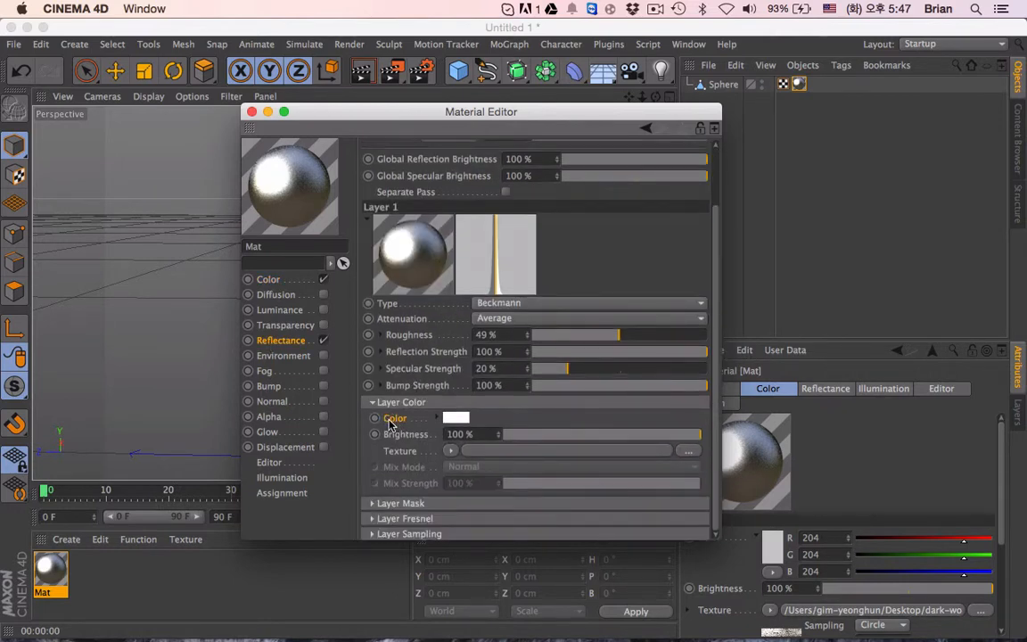
pyautogui.rightClick(400, 452)
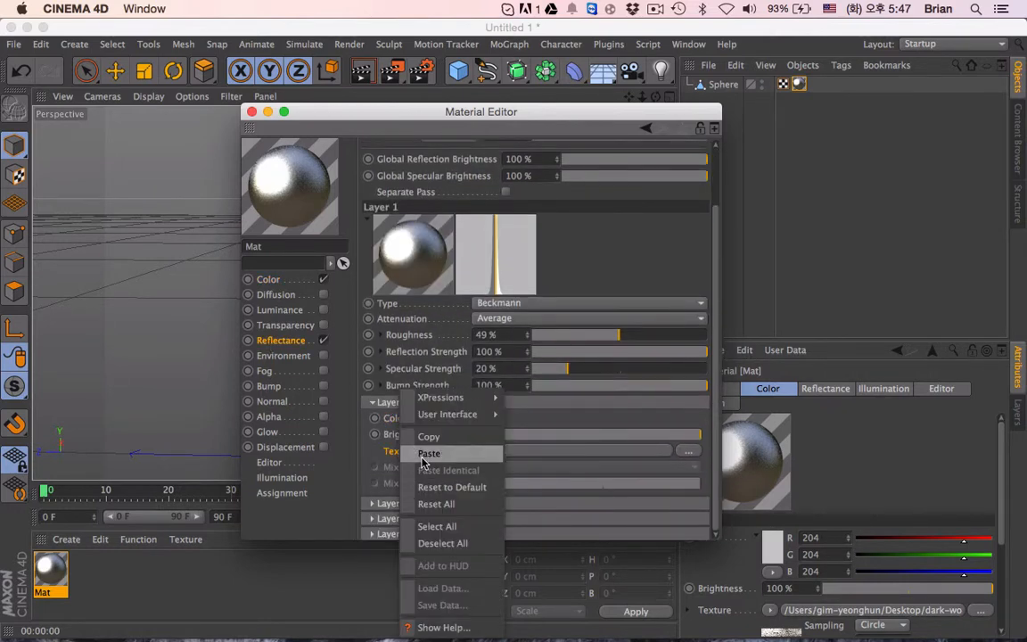
pyautogui.click(421, 453)
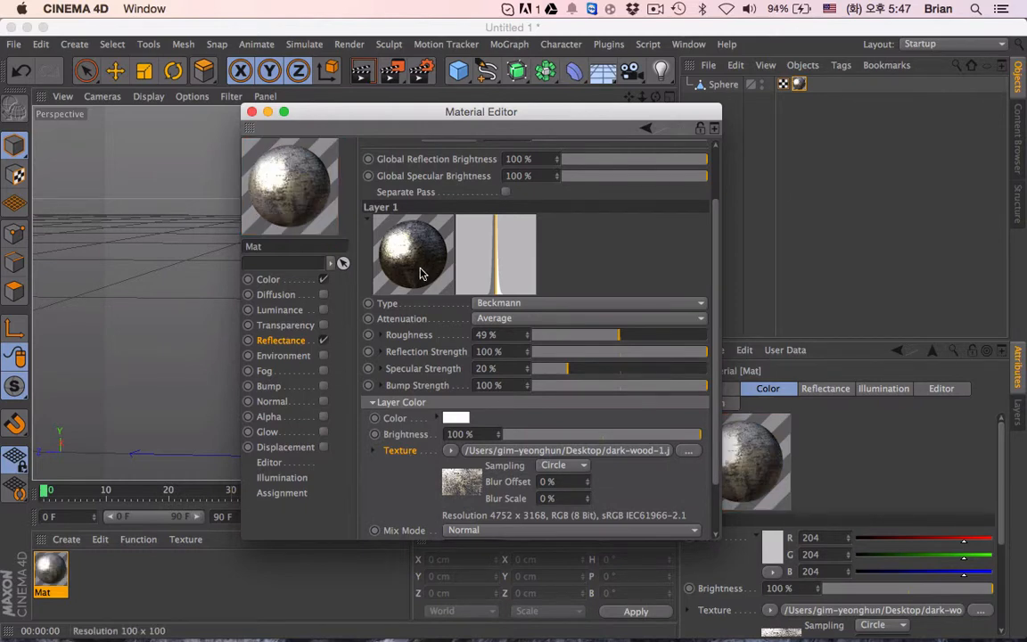
# - Adjust the Beckmann layer to 66% roughness, 46% reflection strength and 0% specular strength
pyautogui.scroll(2, 409, 408)
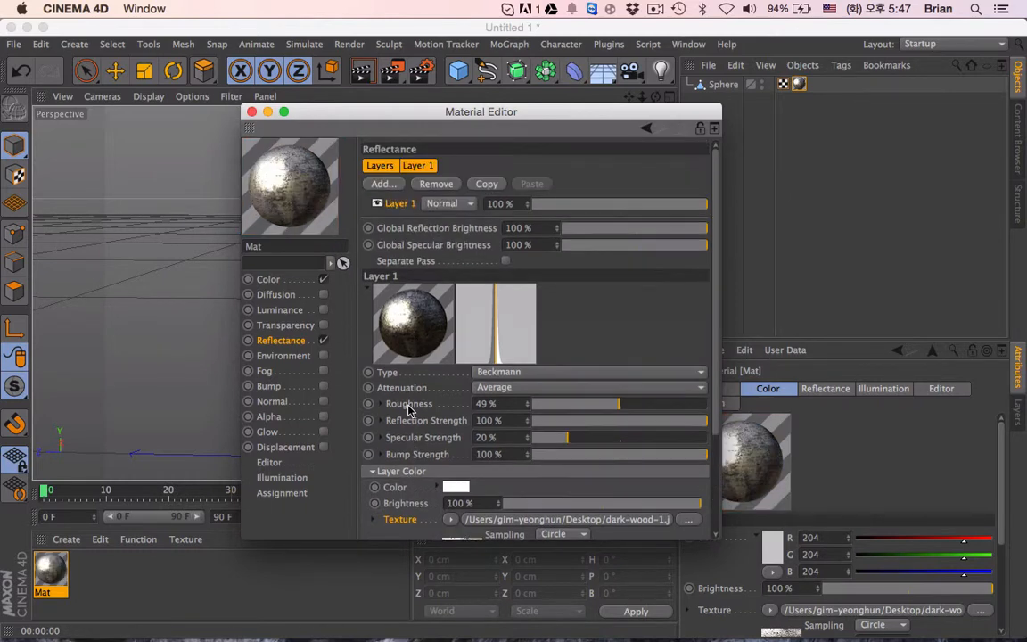
pyautogui.scroll(-1, 393, 420)
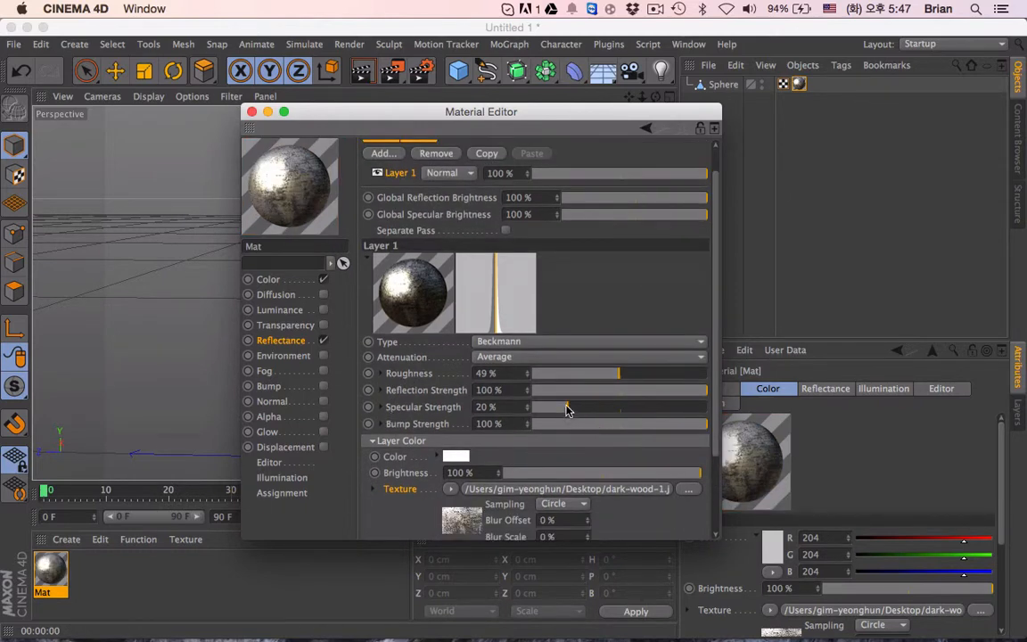
pyautogui.moveTo(567, 409); pyautogui.dragTo(522, 410)
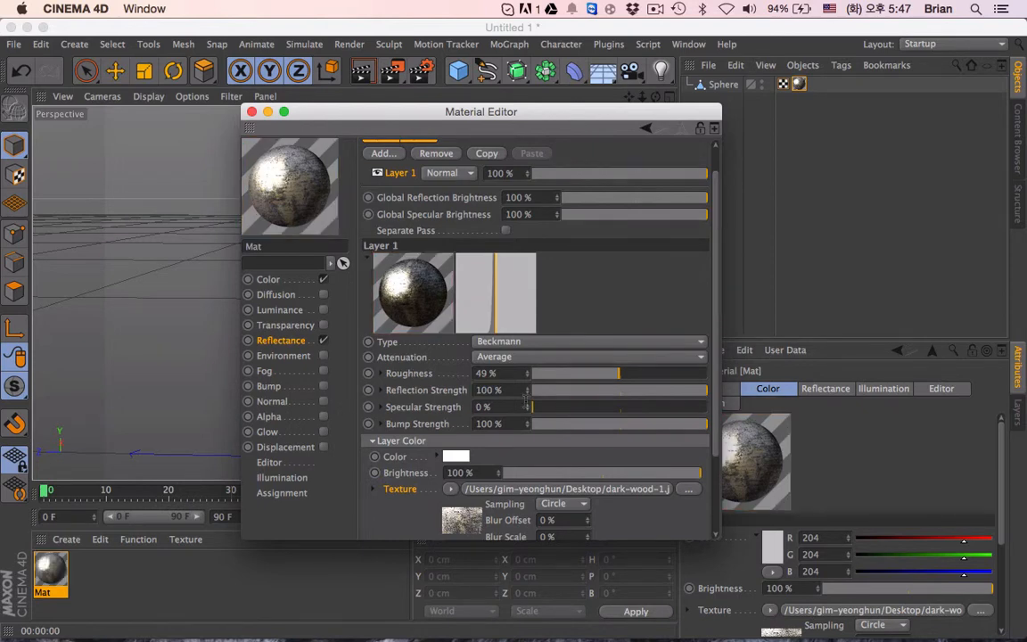
pyautogui.moveTo(623, 392); pyautogui.dragTo(659, 380)
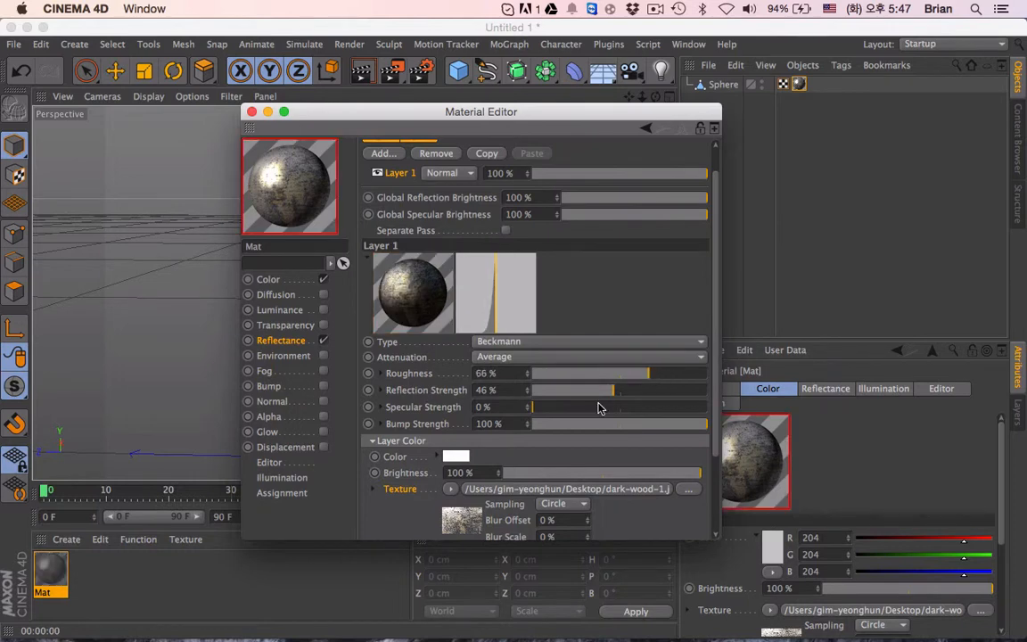
pyautogui.moveTo(620, 425); pyautogui.dragTo(333, 417)
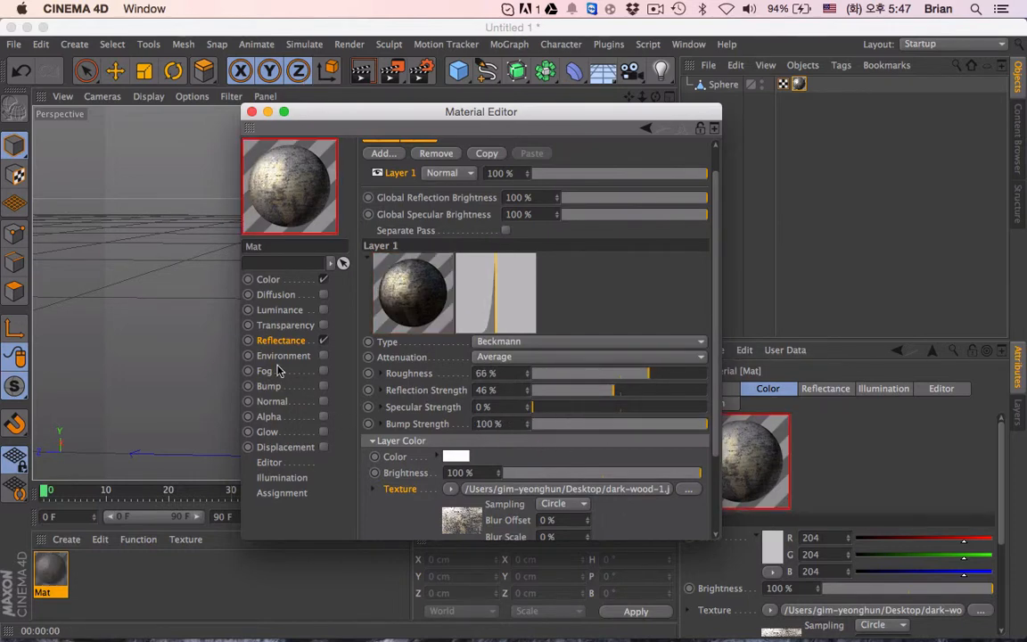
# - Render the whole sphere and a close-up of its panels in the viewport to check the reflectance
pyautogui.click(367, 72)
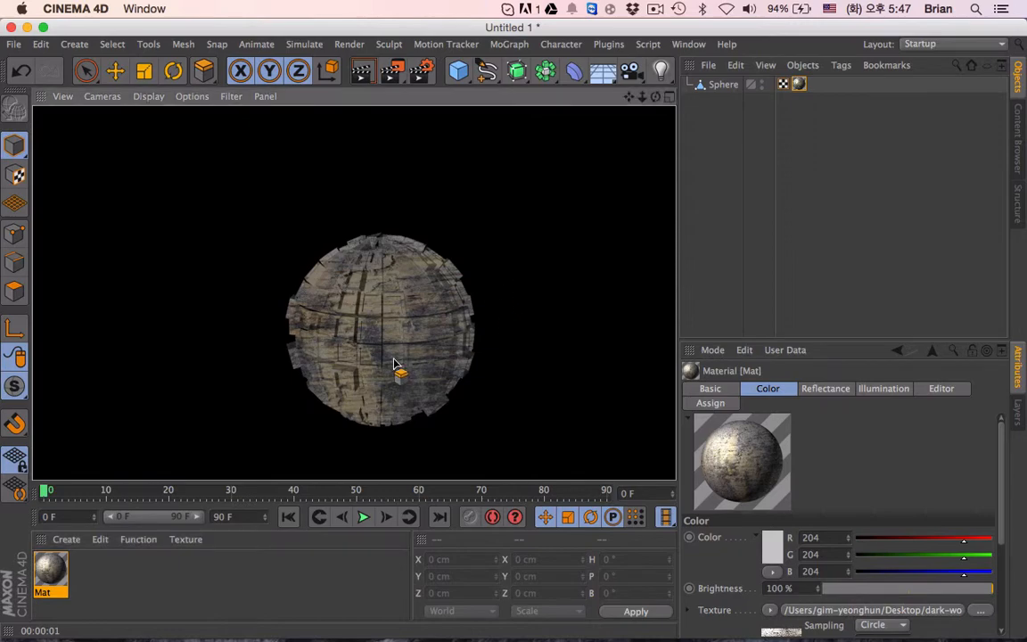
pyautogui.click(482, 312)
pyautogui.scroll(10, 408, 339)
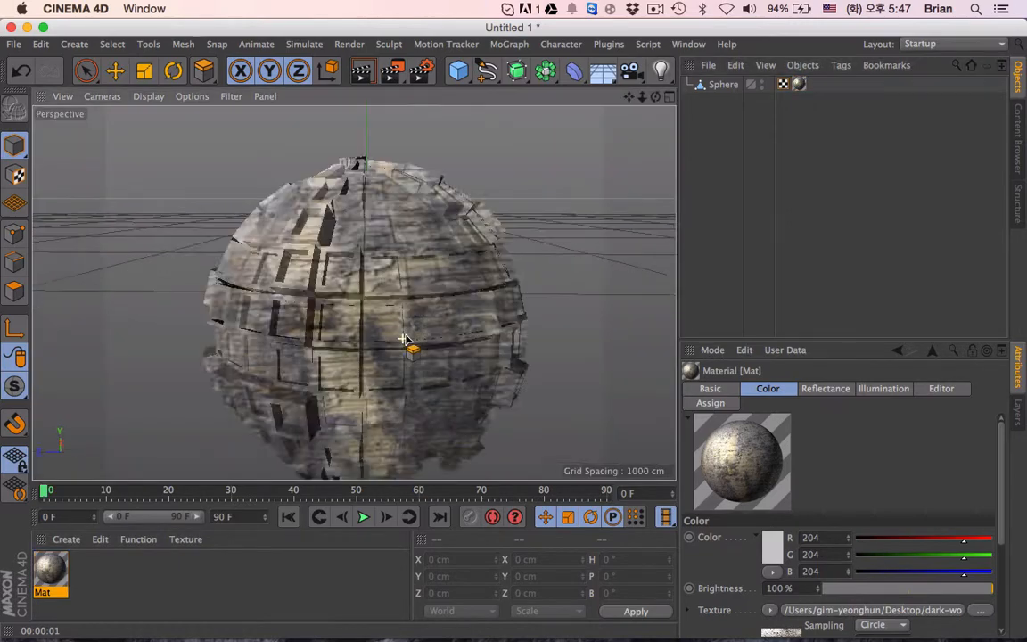
pyautogui.scroll(2, 339, 314)
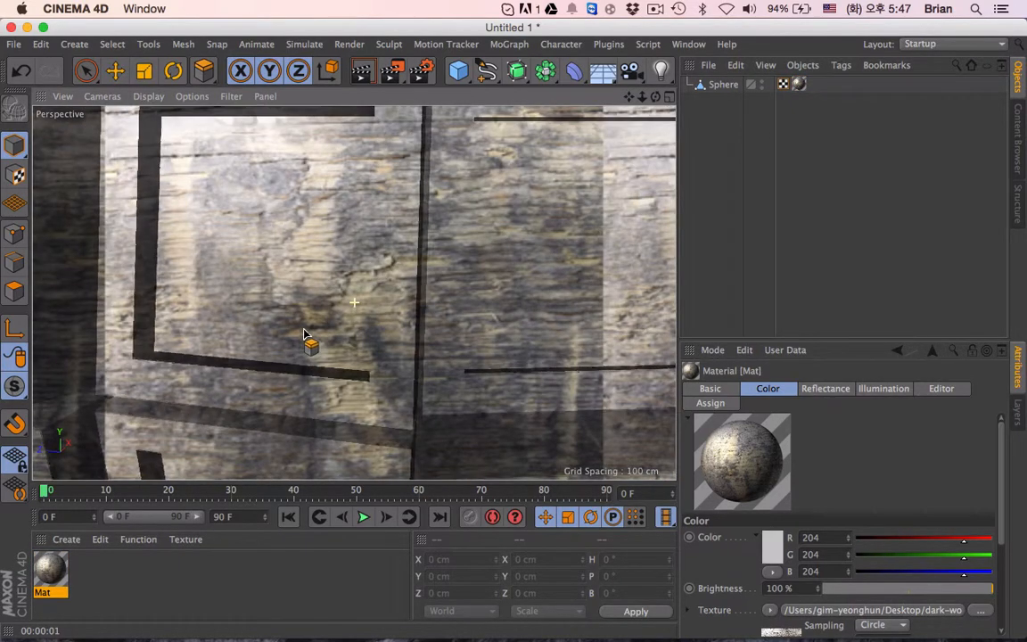
pyautogui.hotkey('ctrl', 'r')
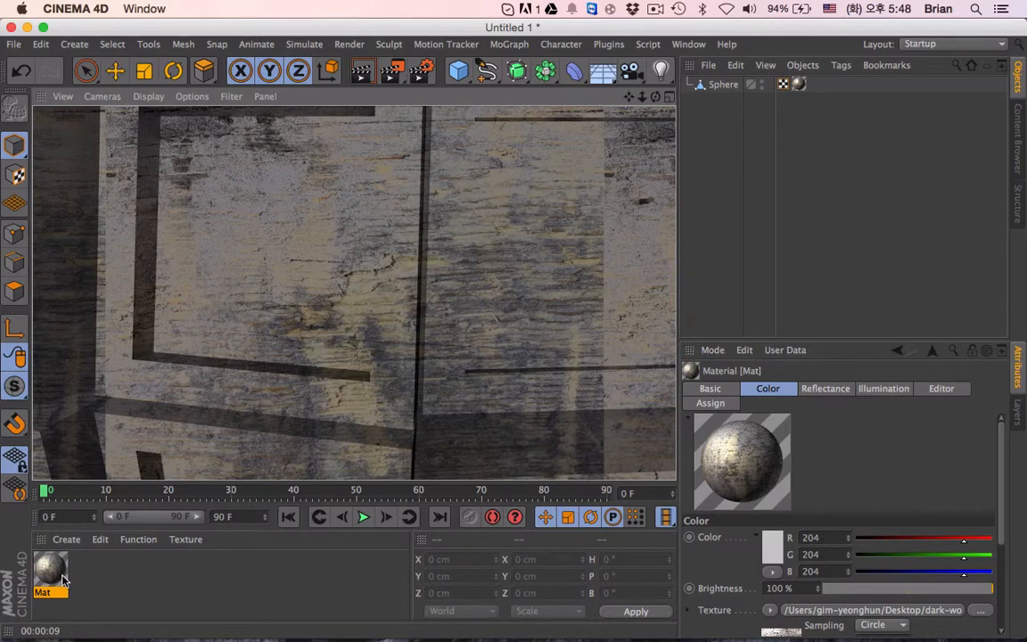
pyautogui.click(124, 573)
pyautogui.scroll(-10, 386, 339)
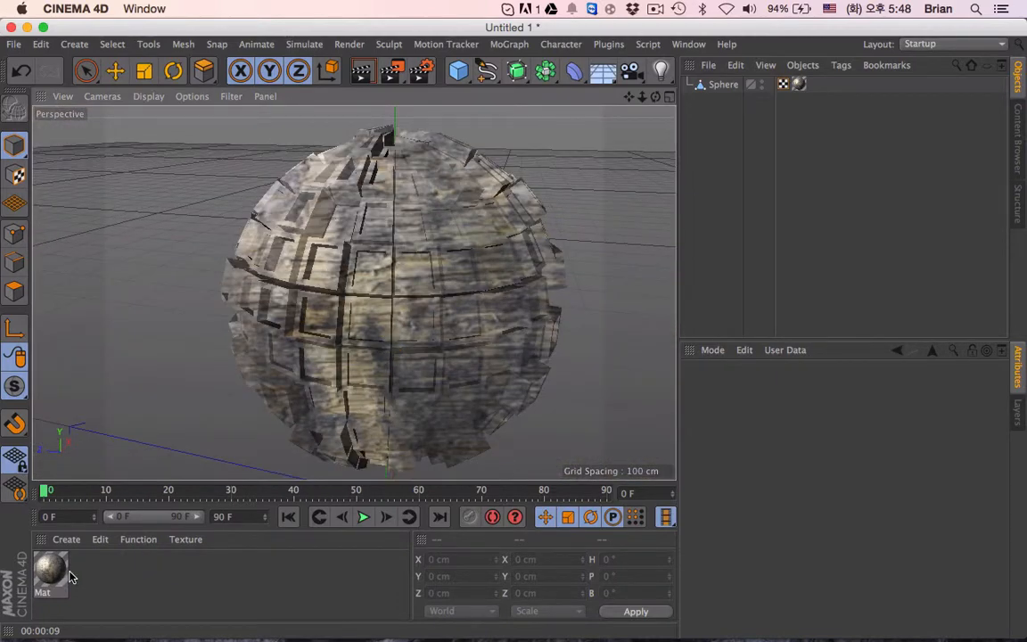
# - Enable the material's Bump channel and paste the copied dark-wood-1.jpg texture into it
pyautogui.doubleClick(66, 575)
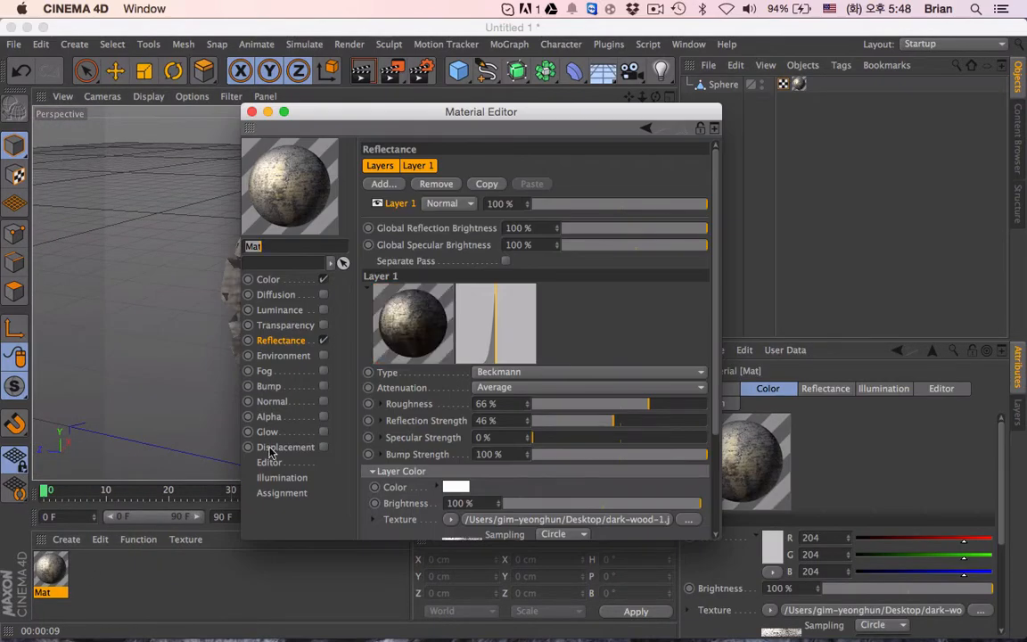
pyautogui.click(268, 387)
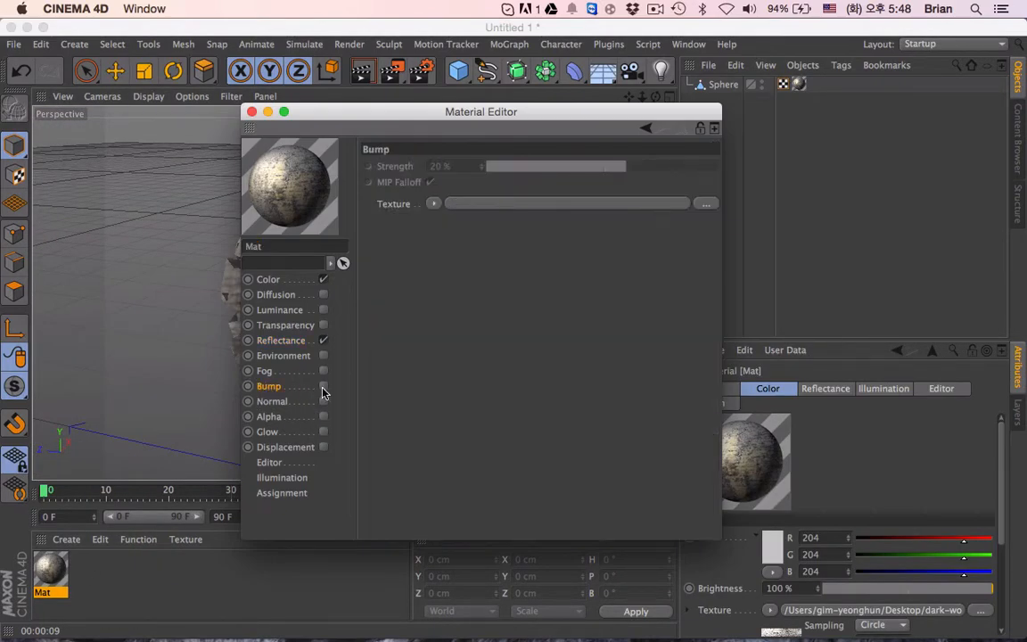
pyautogui.click(323, 388)
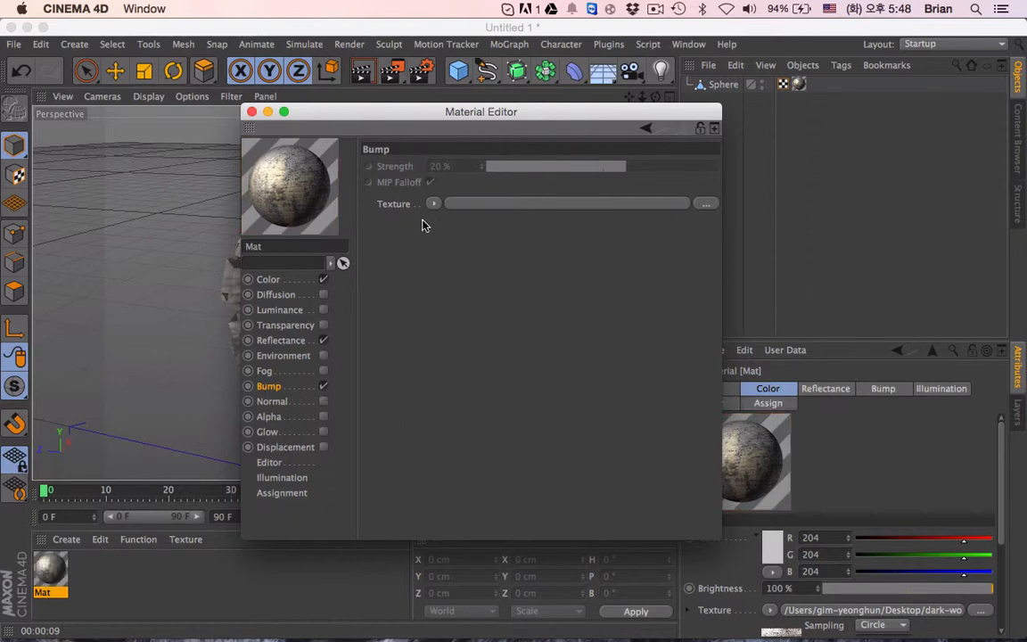
pyautogui.rightClick(393, 204)
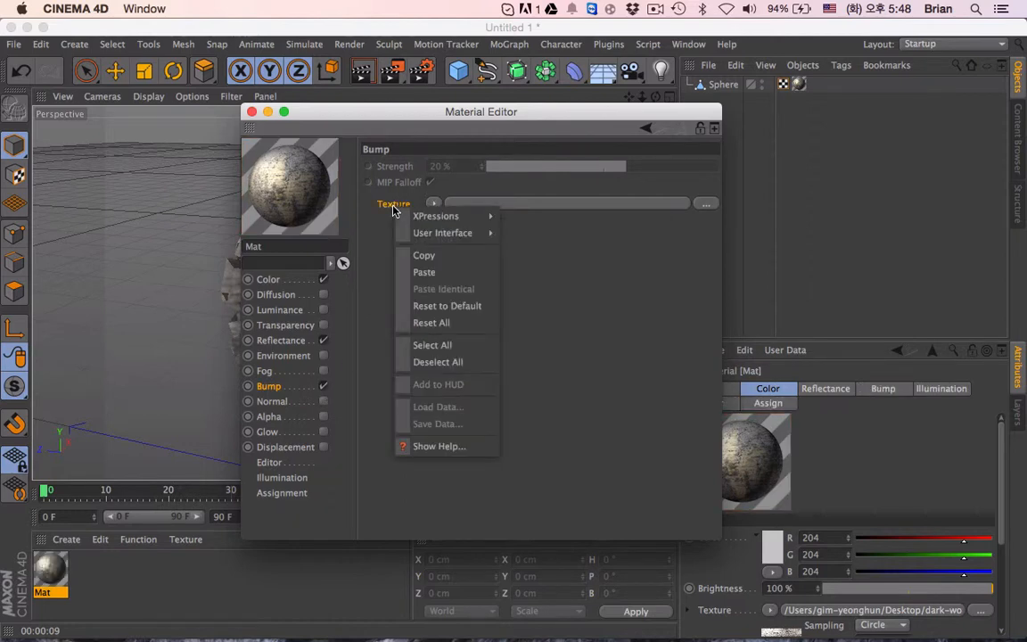
pyautogui.click(416, 271)
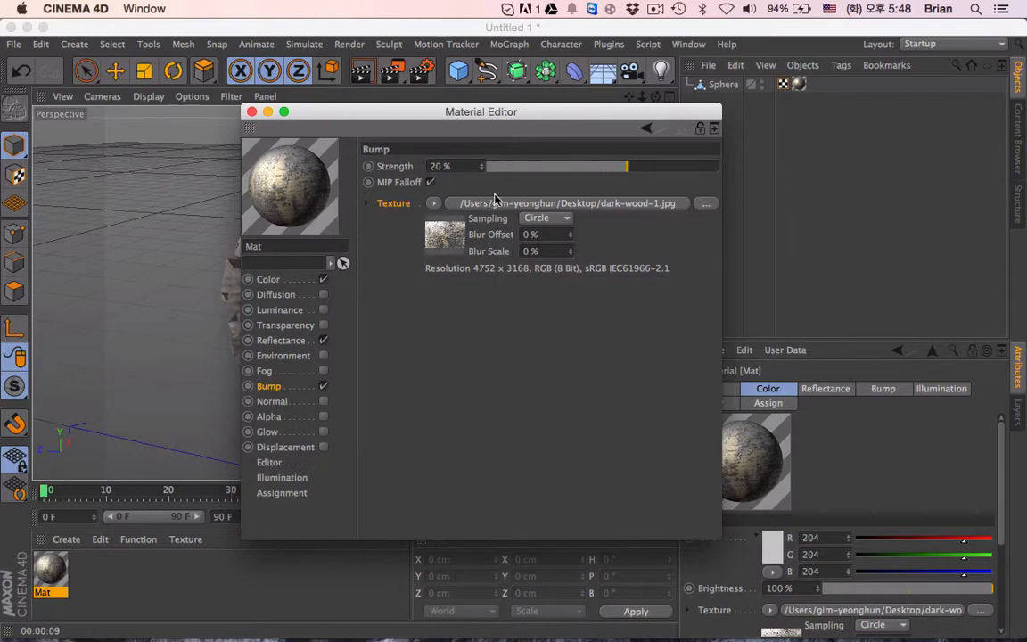
# - Set the bump strength to 63% and render the whole sphere in the viewport
pyautogui.moveTo(606, 169); pyautogui.dragTo(526, 167)
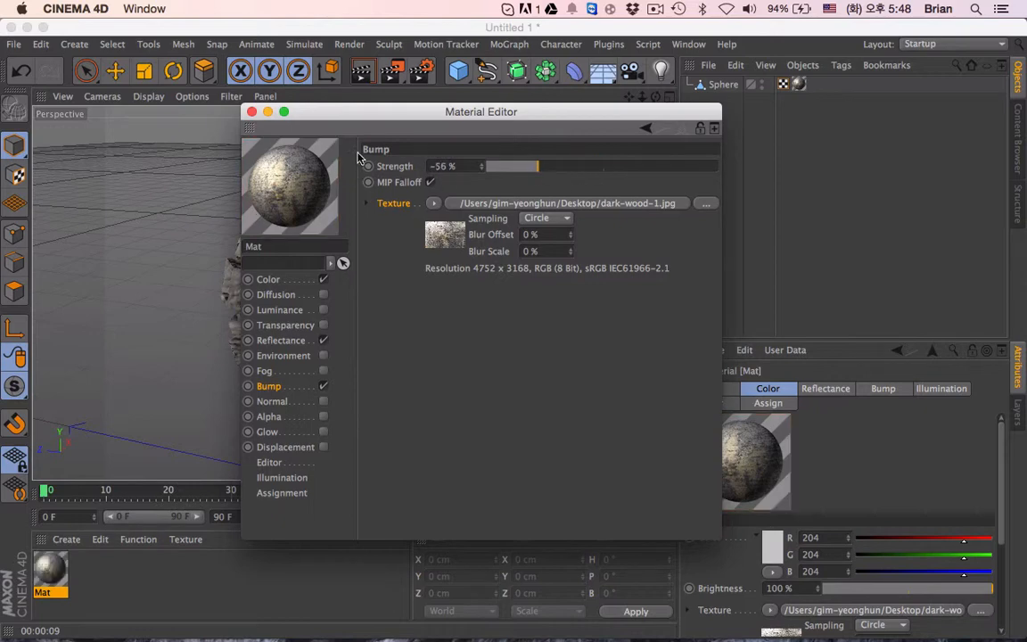
pyautogui.moveTo(351, 120); pyautogui.dragTo(513, 152)
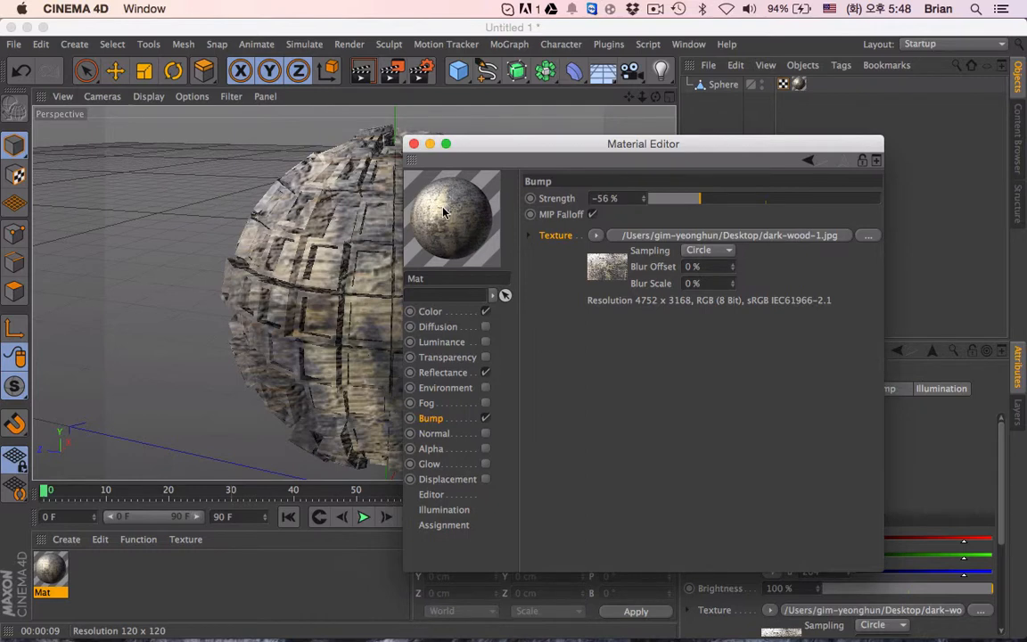
pyautogui.moveTo(443, 212); pyautogui.dragTo(418, 207)
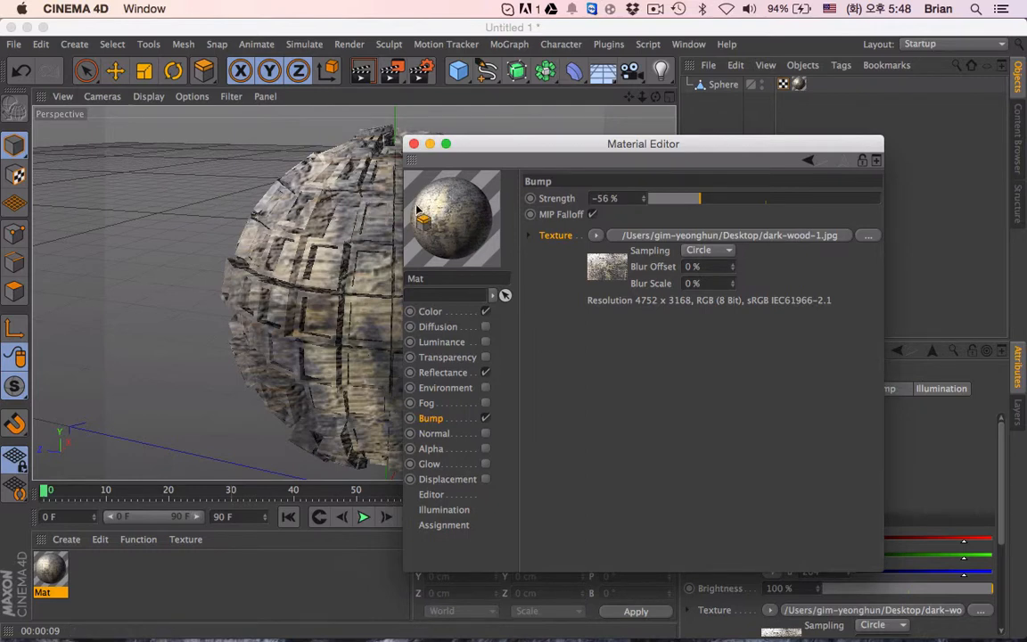
pyautogui.moveTo(698, 206); pyautogui.dragTo(835, 200)
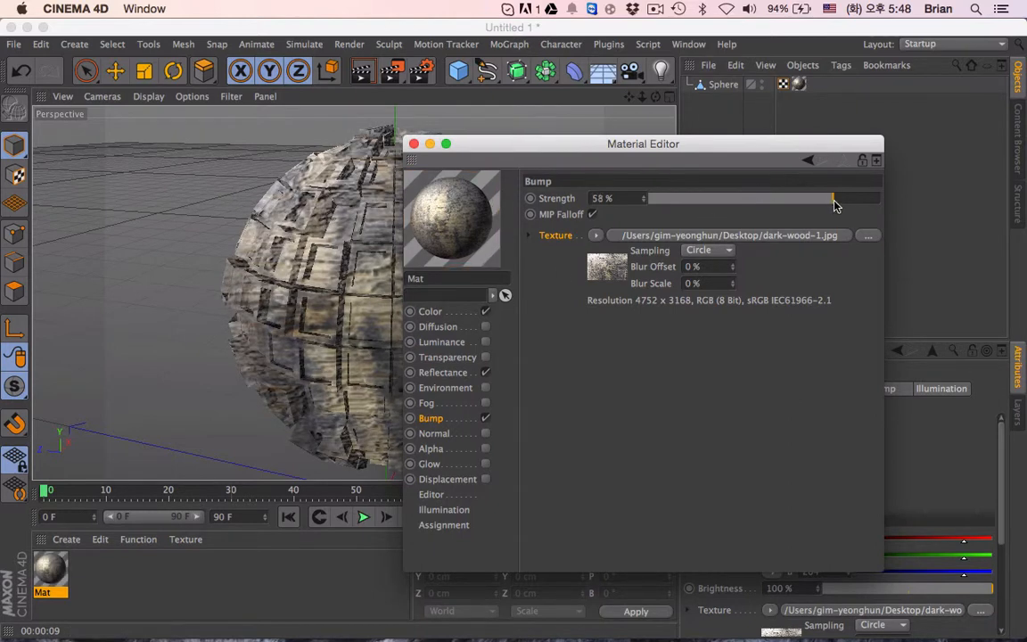
pyautogui.click(413, 145)
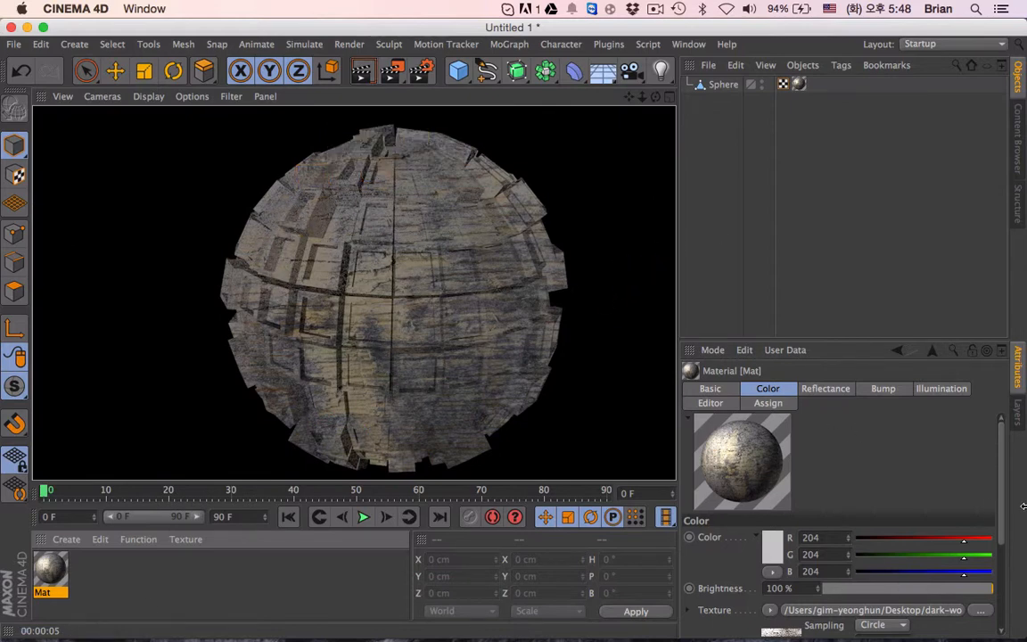
# - Set the sphere's texture tag projection to UVW Mapping and render the viewport to check it
pyautogui.click(798, 84)
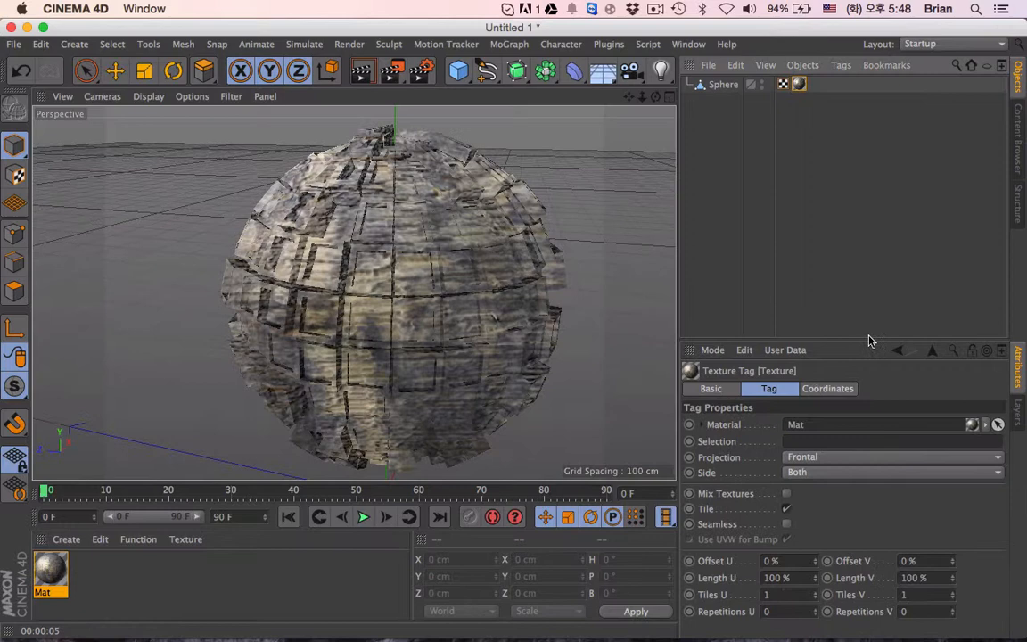
pyautogui.click(812, 460)
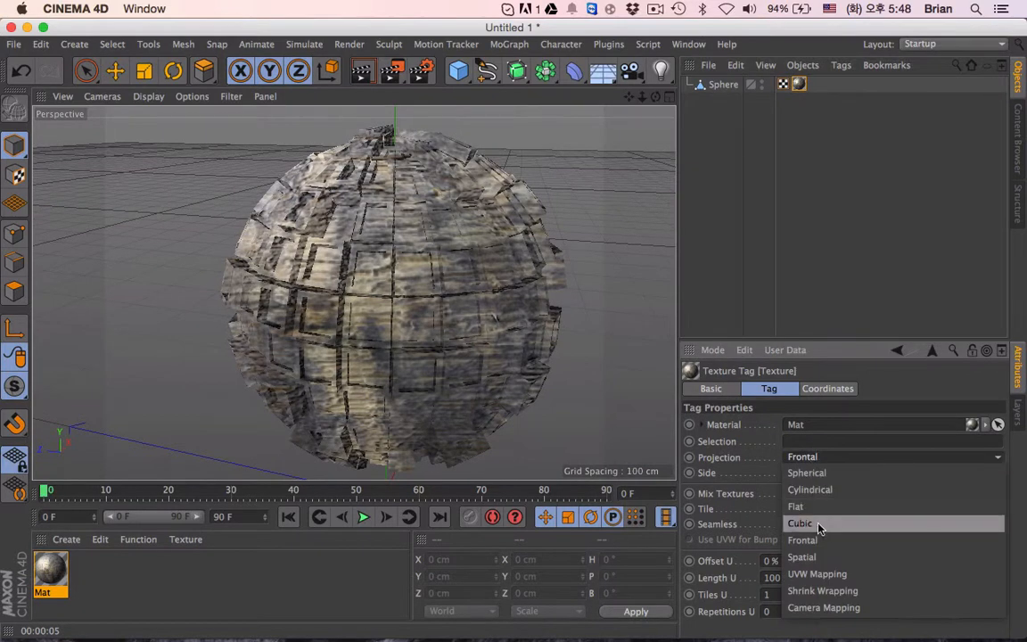
pyautogui.click(811, 574)
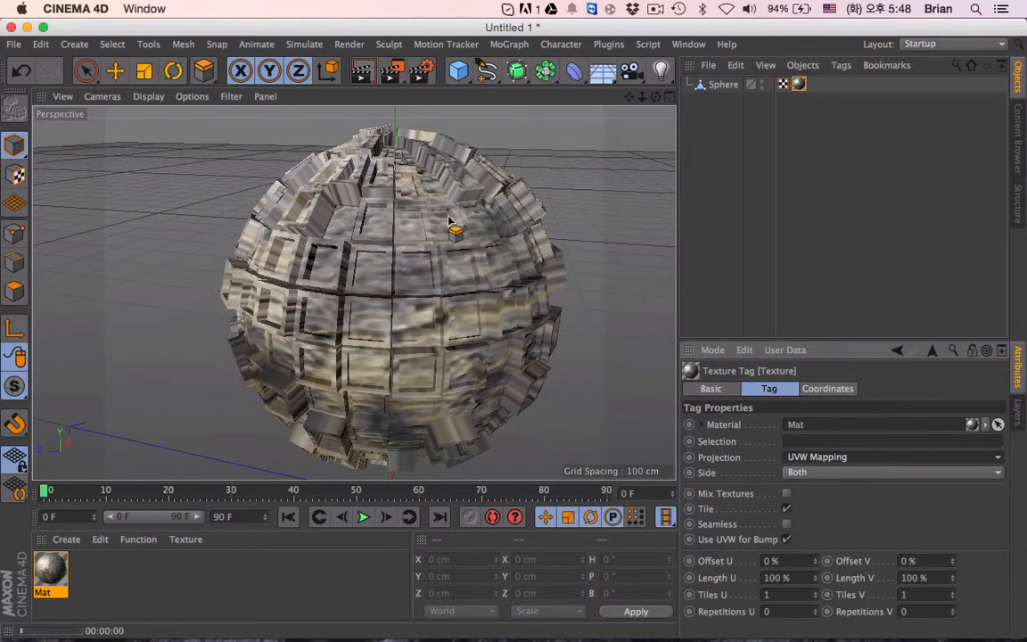
pyautogui.moveTo(450, 221); pyautogui.dragTo(580, 326)
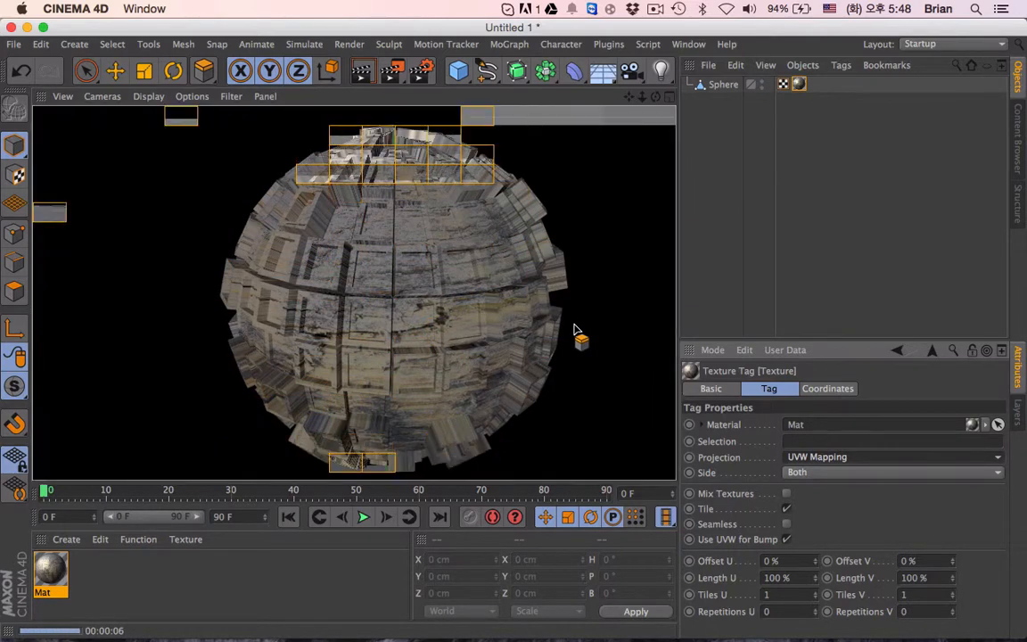
pyautogui.click(419, 337)
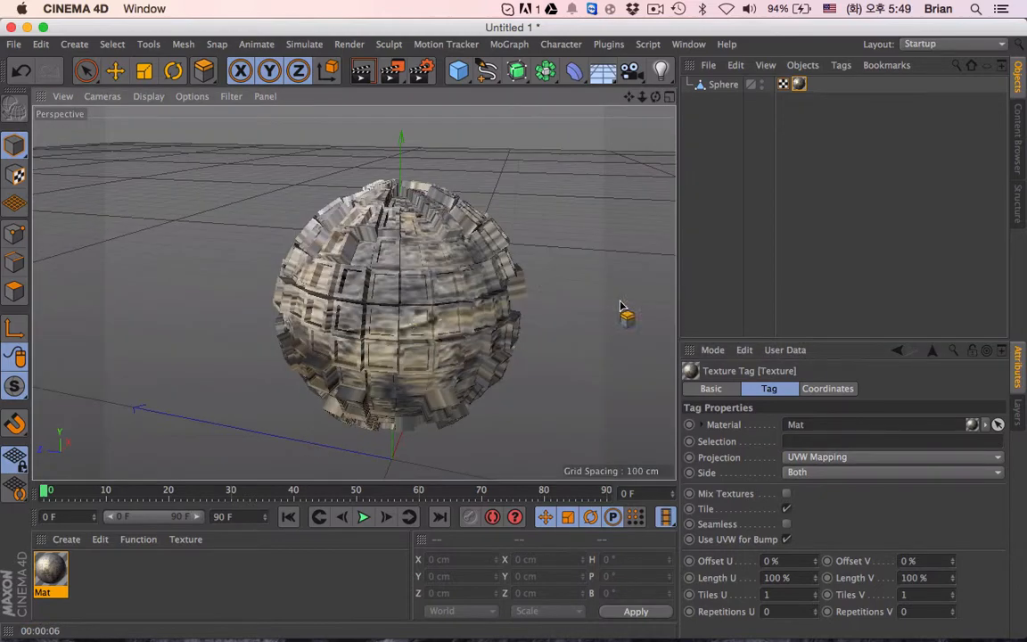
# - Add an omni light and raise it to about Y 211 cm, inside the sphere
pyautogui.moveTo(629, 97); pyautogui.dragTo(607, 87)
pyautogui.keyDown('alt'); pyautogui.moveTo(367, 335); pyautogui.dragTo(429, 321); pyautogui.keyUp('alt')
pyautogui.moveTo(629, 98)
pyautogui.mouseDown()
pyautogui.moveTo(648, 78)
pyautogui.moveTo(627, 101)
pyautogui.mouseUp()
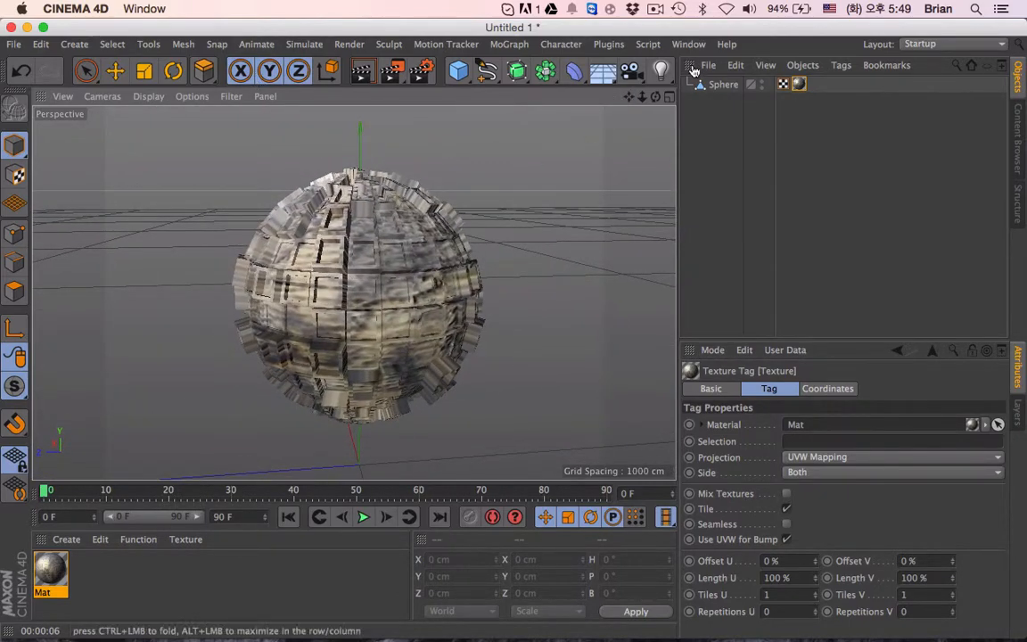
pyautogui.click(659, 71)
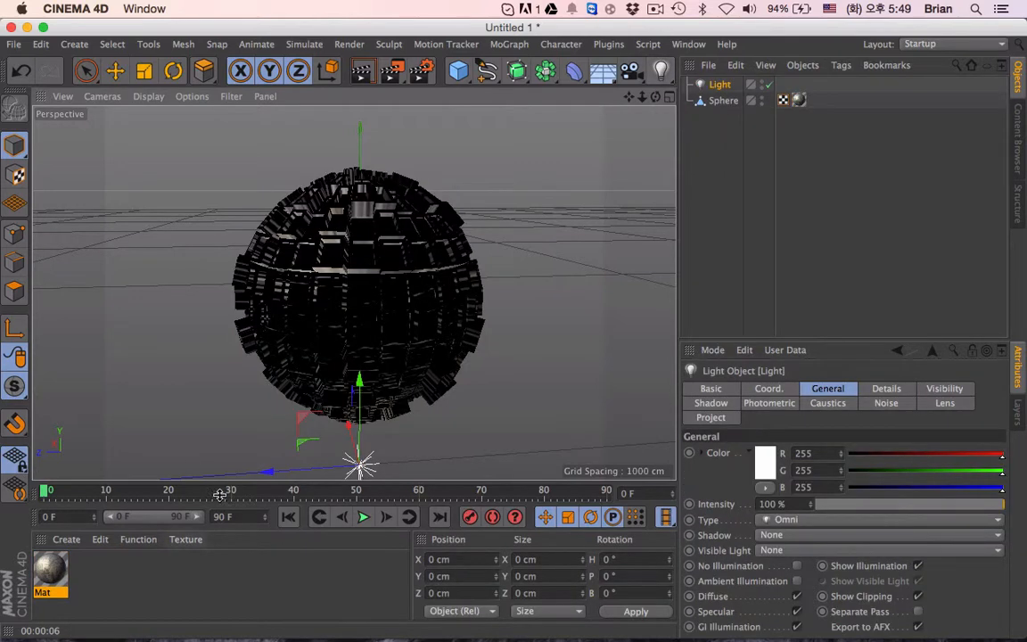
pyautogui.moveTo(359, 382); pyautogui.dragTo(358, 230)
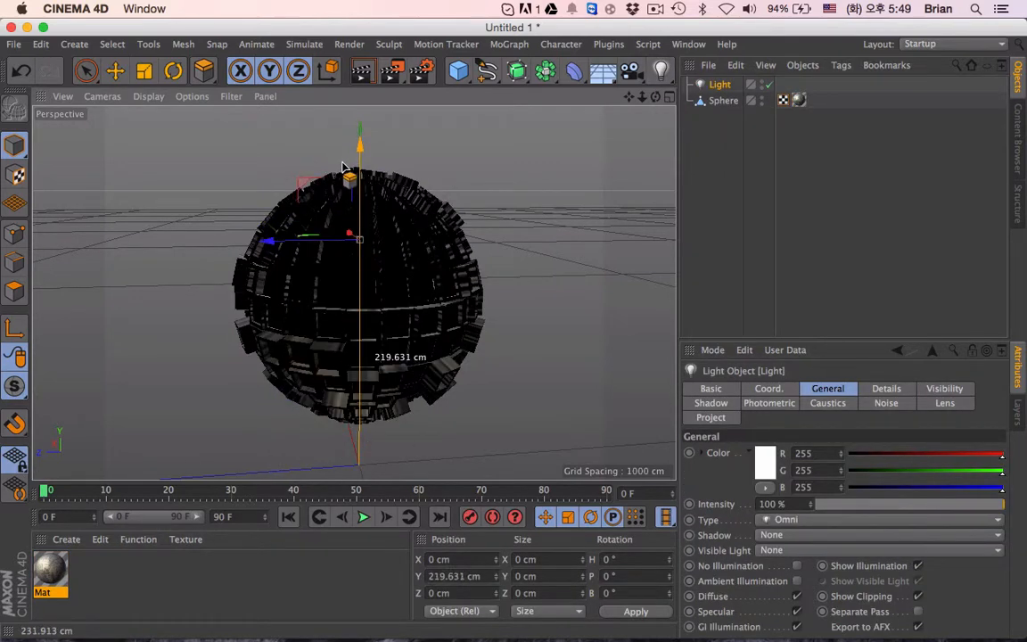
pyautogui.click(115, 71)
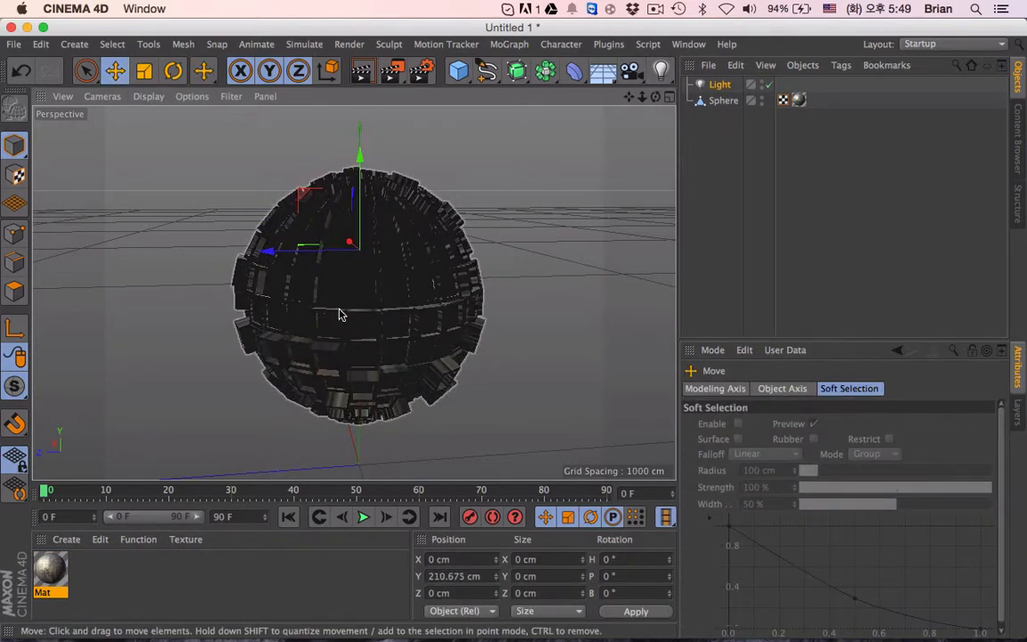
# - Frame the whole sphere in the perspective view and add a camera from that viewpoint
pyautogui.keyDown('alt'); pyautogui.moveTo(363, 315); pyautogui.dragTo(474, 222); pyautogui.keyUp('alt')
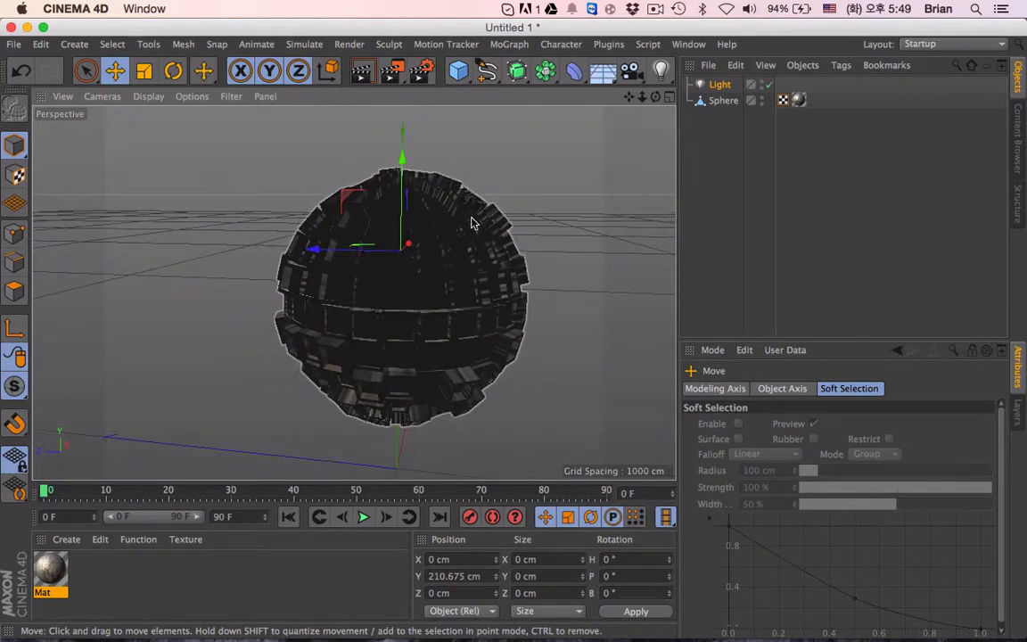
pyautogui.moveTo(631, 96); pyautogui.dragTo(551, 66)
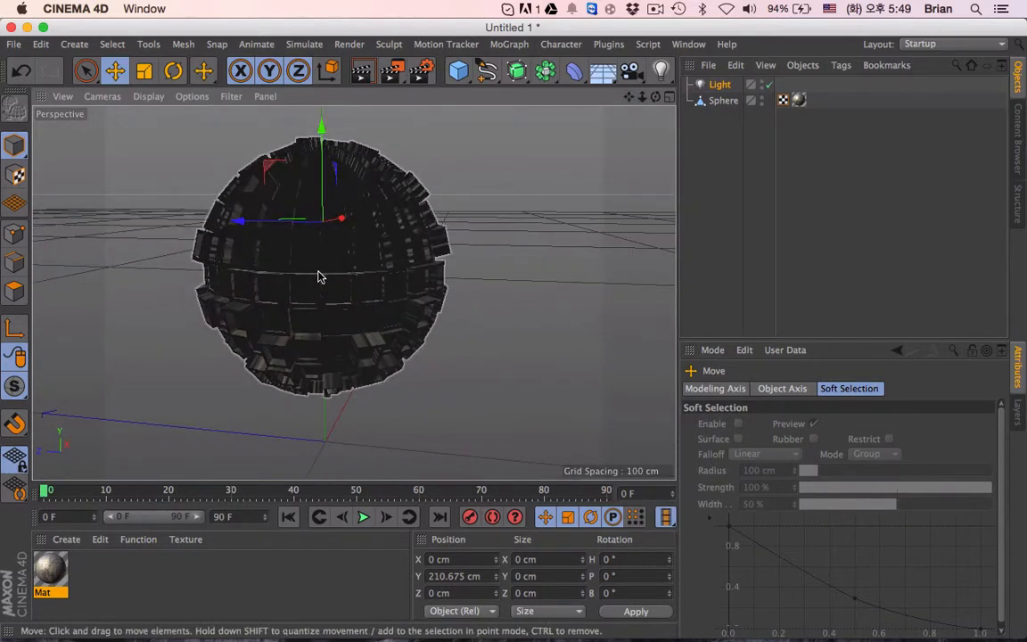
pyautogui.keyDown('alt'); pyautogui.moveTo(321, 277); pyautogui.dragTo(268, 269); pyautogui.keyUp('alt')
pyautogui.hotkey('ctrl', 'Up')
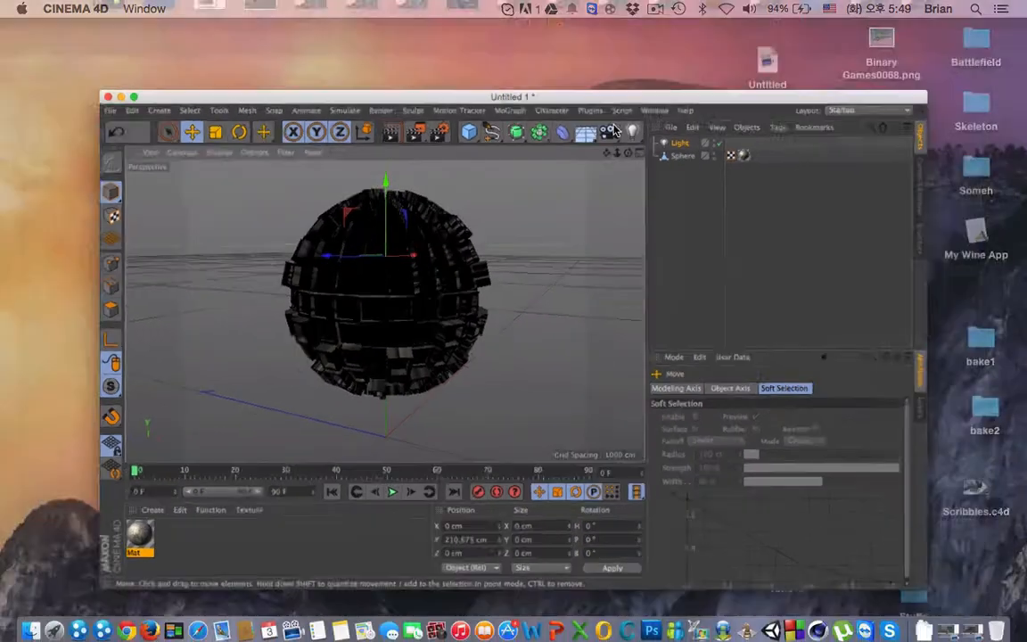
pyautogui.hotkey('ctrl', 'Up')
pyautogui.moveTo(629, 97); pyautogui.dragTo(625, 111)
pyautogui.hotkey('ctrl', 'Up')
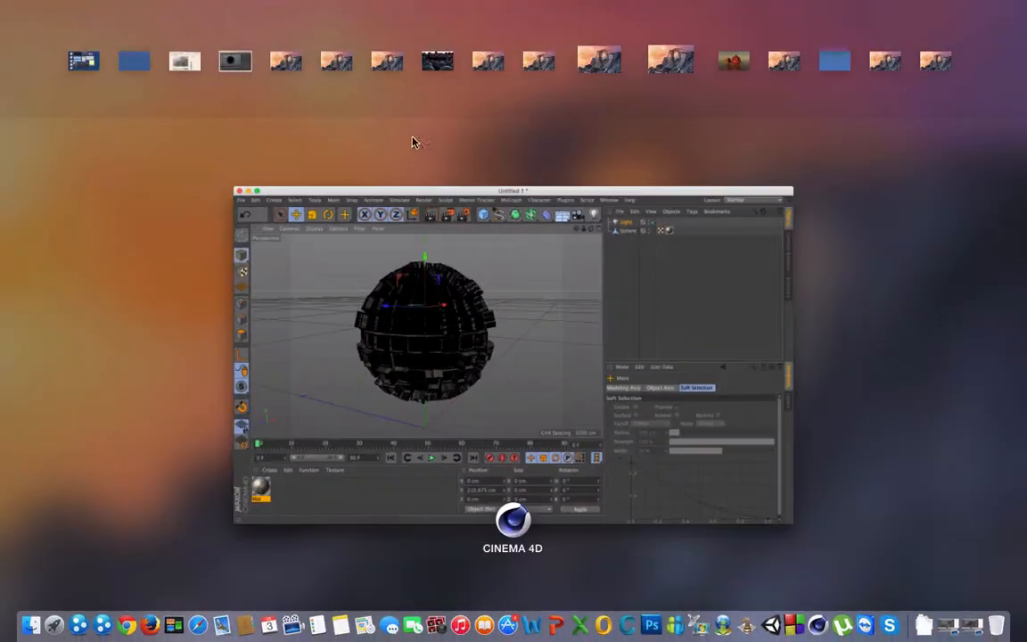
pyautogui.hotkey('ctrl', 'Up')
pyautogui.click(631, 81)
pyautogui.scroll(-5, 367, 284)
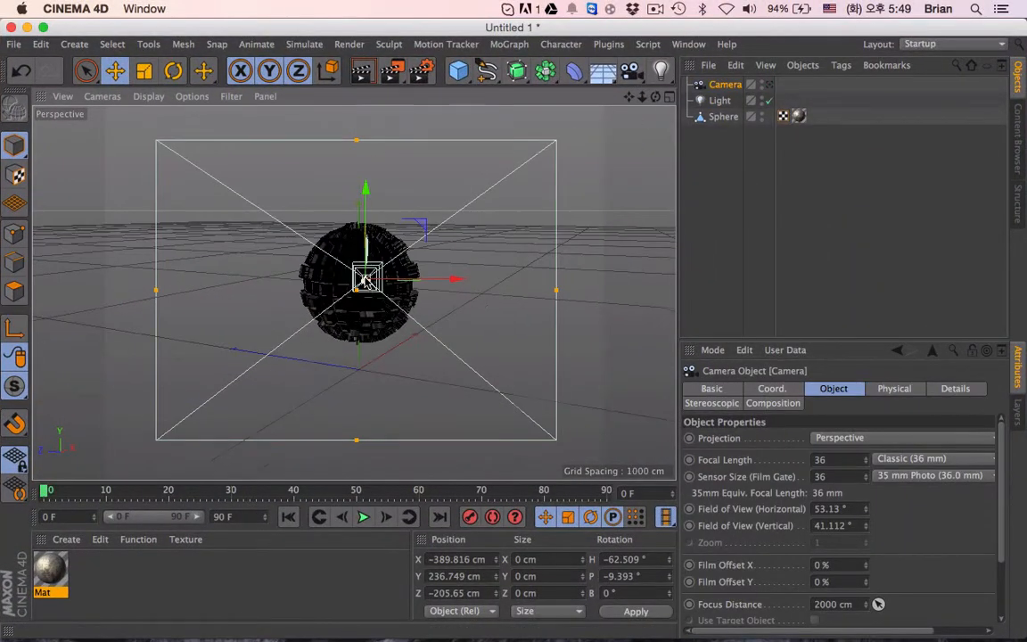
# - Move the light out of the sphere to about X -317 cm and Y 276 cm, in front of and above it
pyautogui.keyDown('alt'); pyautogui.moveTo(315, 258); pyautogui.dragTo(387, 264); pyautogui.keyUp('alt')
pyautogui.click(720, 100)
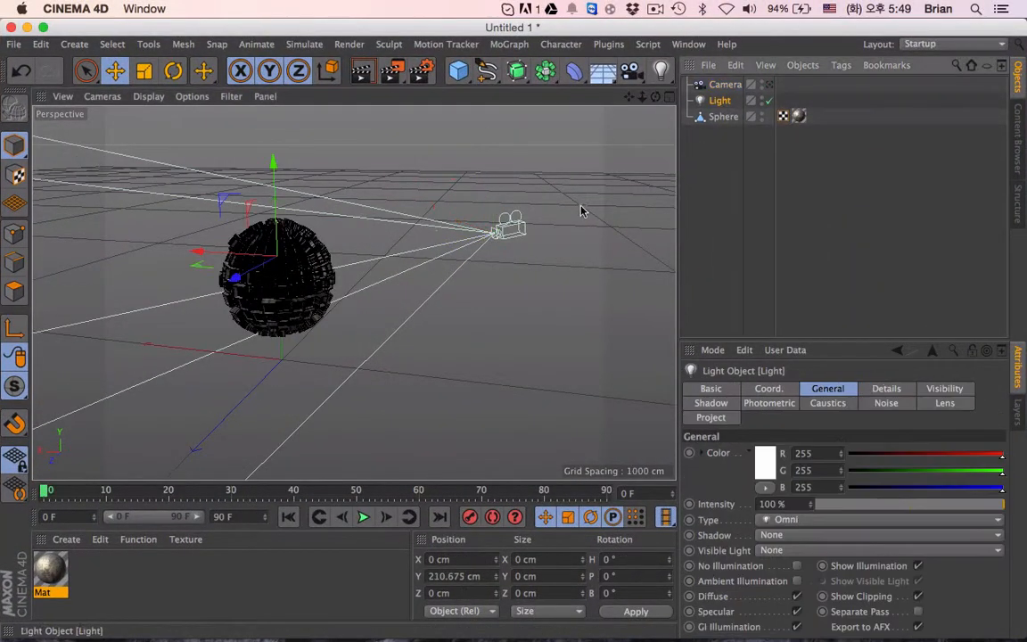
pyautogui.moveTo(194, 253); pyautogui.dragTo(292, 259)
pyautogui.keyDown('alt'); pyautogui.moveTo(429, 268); pyautogui.dragTo(143, 267); pyautogui.keyUp('alt')
pyautogui.scroll(5, 370, 255)
pyautogui.moveTo(338, 121); pyautogui.dragTo(337, 64)
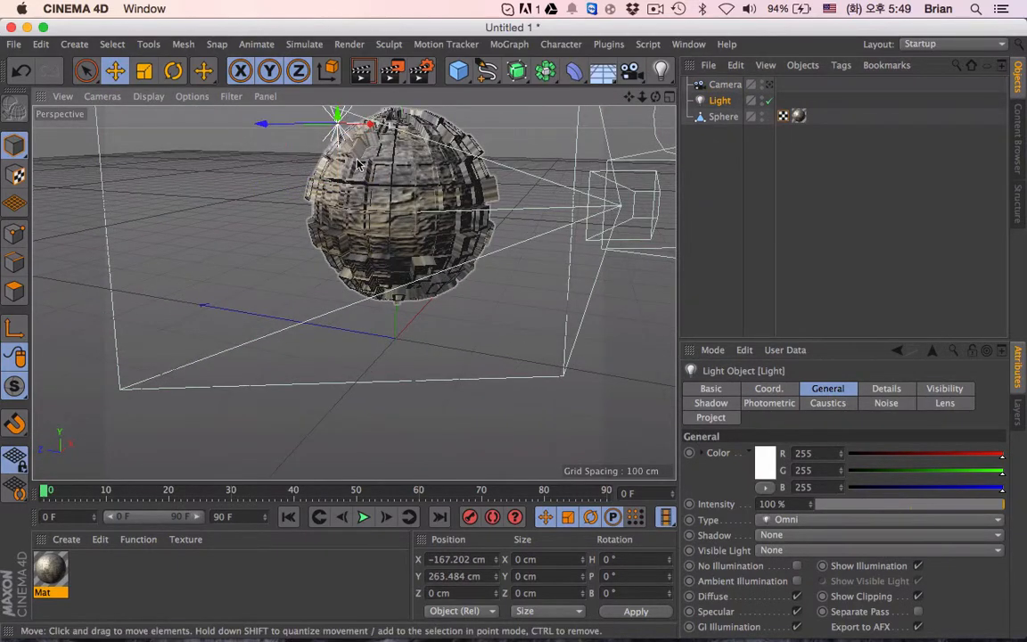
pyautogui.moveTo(369, 124); pyautogui.dragTo(262, 143)
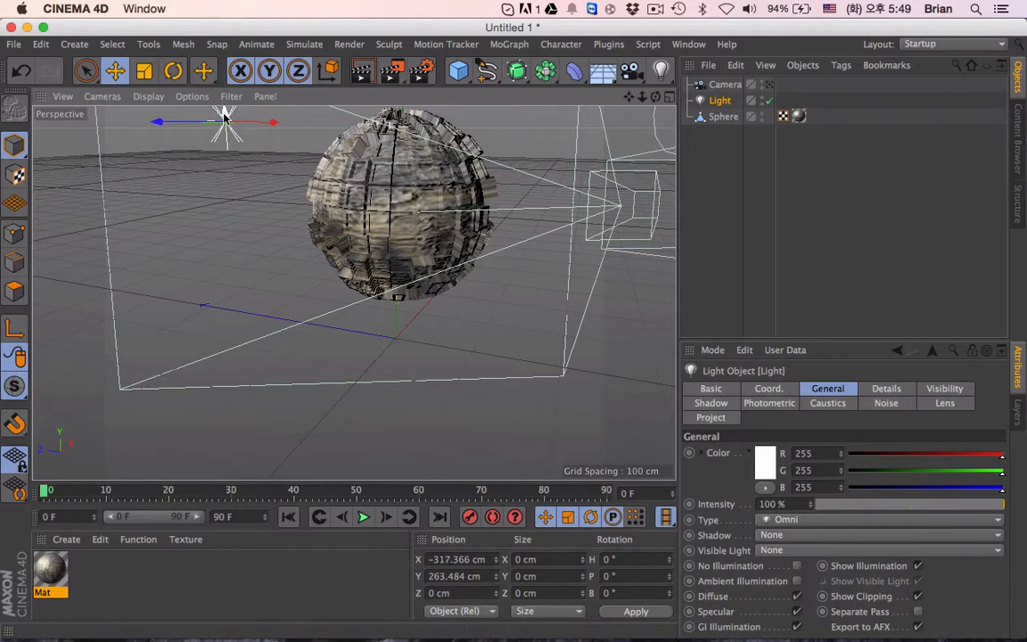
pyautogui.moveTo(224, 110); pyautogui.dragTo(223, 93)
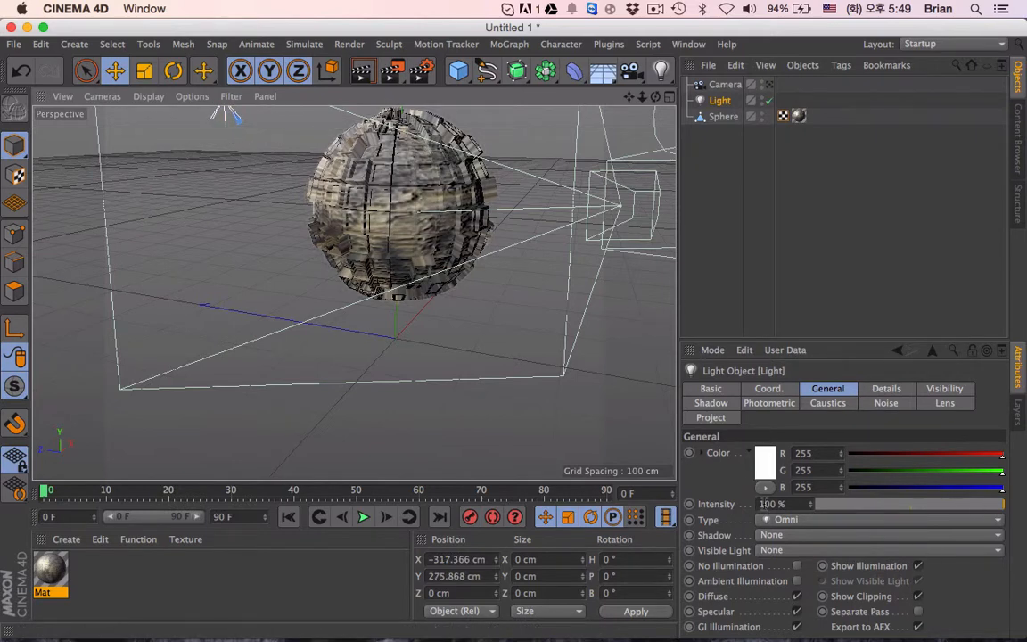
# - Set the light's shadow to Area and its visible light to Visible
pyautogui.click(778, 534)
pyautogui.click(774, 595)
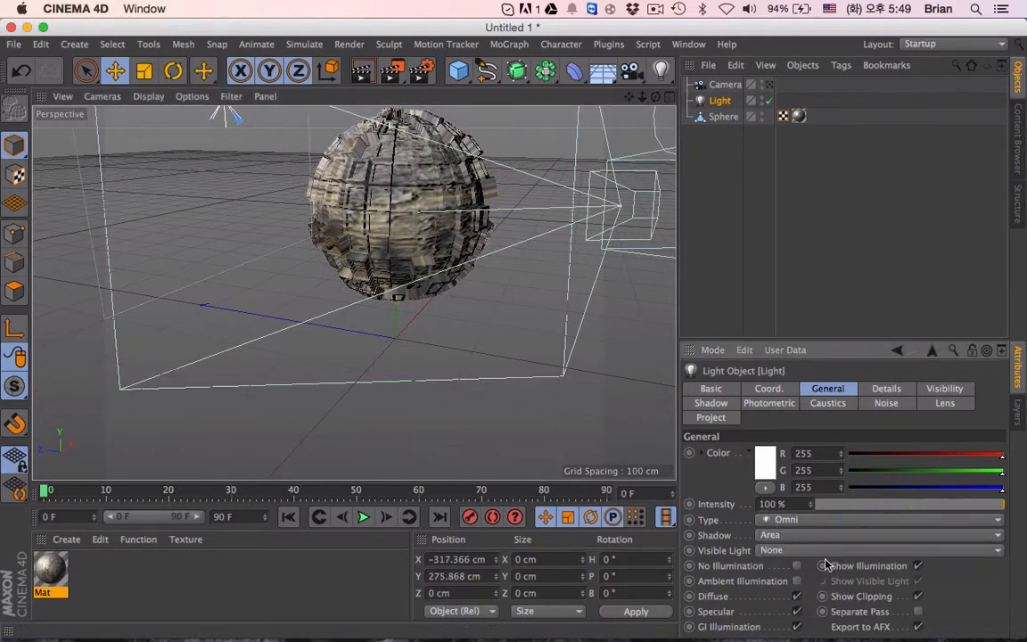
pyautogui.click(776, 552)
pyautogui.click(793, 580)
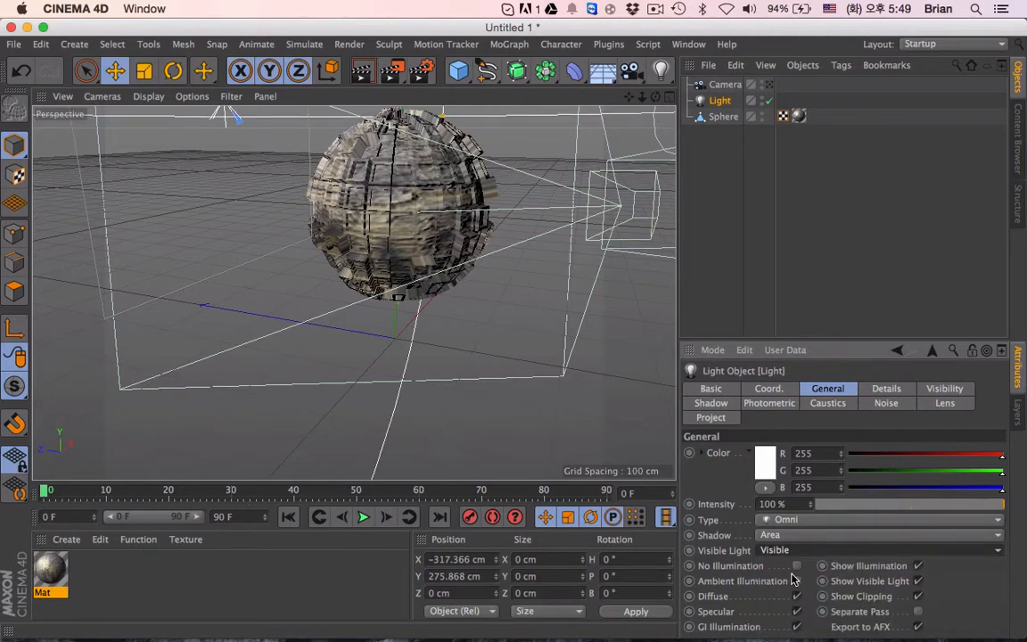
# - Slightly shrink the radius of the light's visible range around the sphere
pyautogui.scroll(-5, 346, 267)
pyautogui.scroll(8, 432, 316)
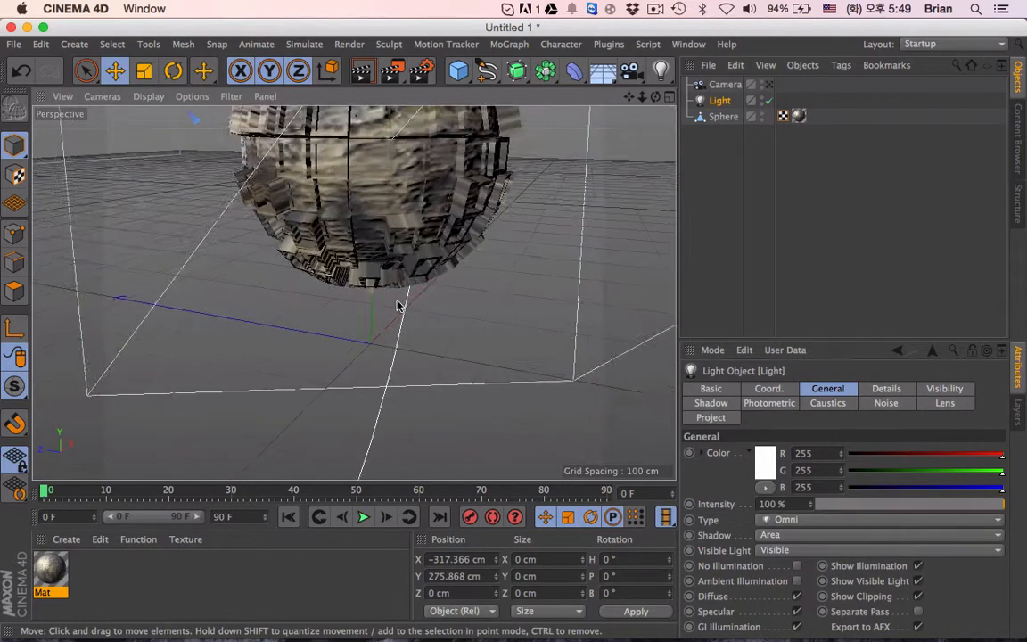
pyautogui.scroll(-8, 399, 305)
pyautogui.moveTo(418, 170); pyautogui.dragTo(384, 186)
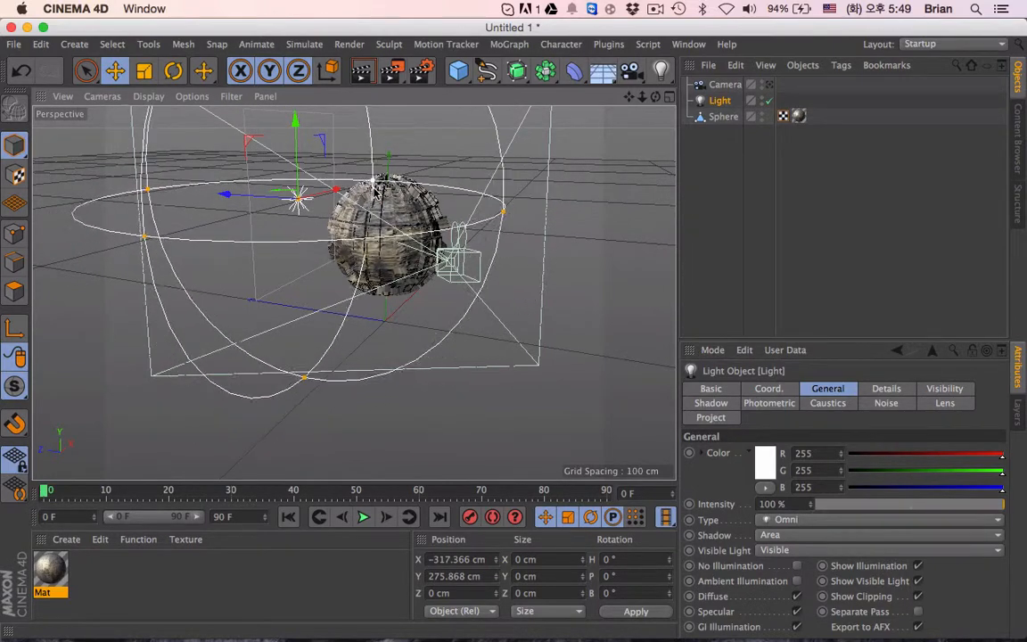
pyautogui.hotkey('ctrl', 'Up')
pyautogui.hotkey('ctrl', 'Up')
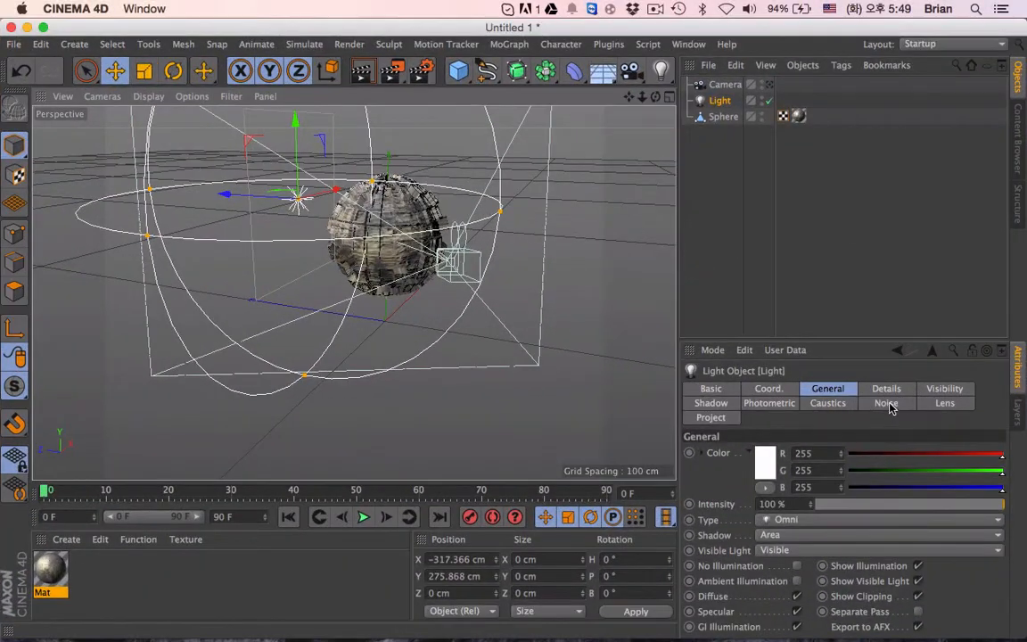
# - Set the light's falloff to Inverse Square (Physically Accurate)
pyautogui.click(889, 406)
pyautogui.click(892, 389)
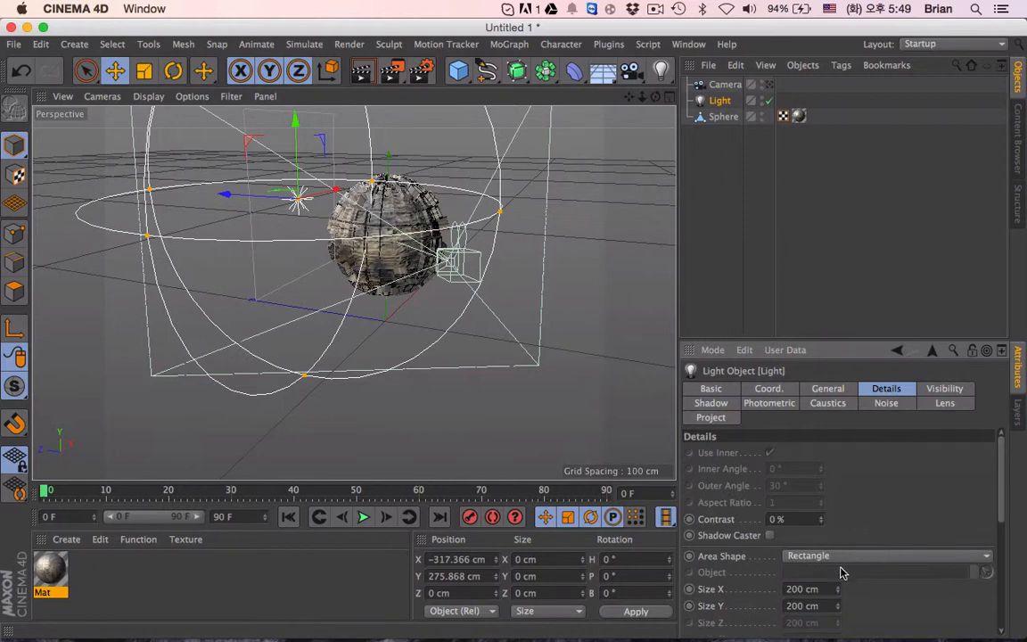
pyautogui.scroll(-5, 856, 588)
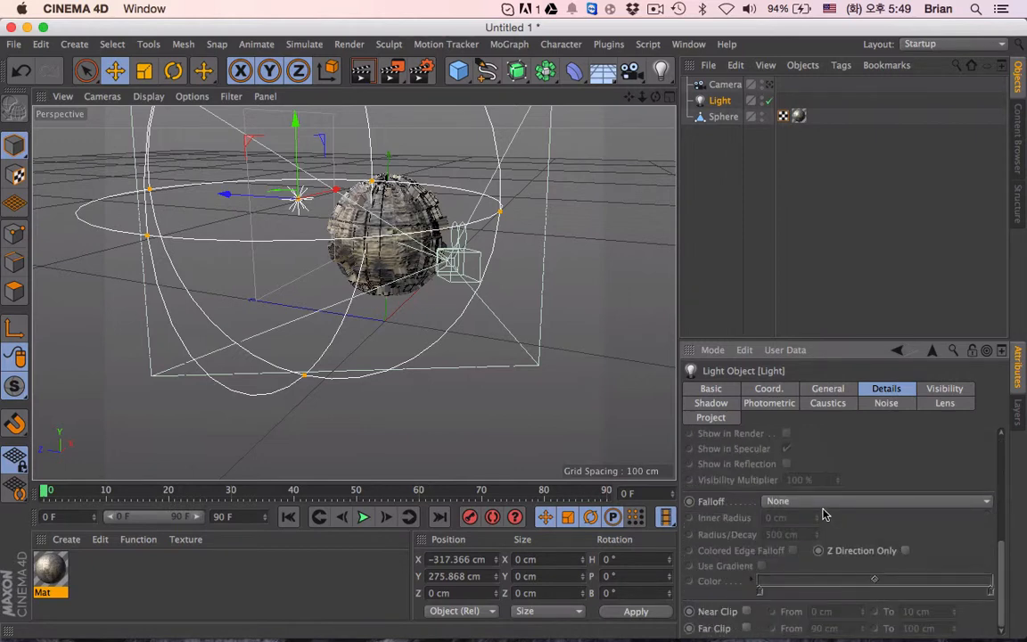
pyautogui.click(829, 502)
pyautogui.click(815, 517)
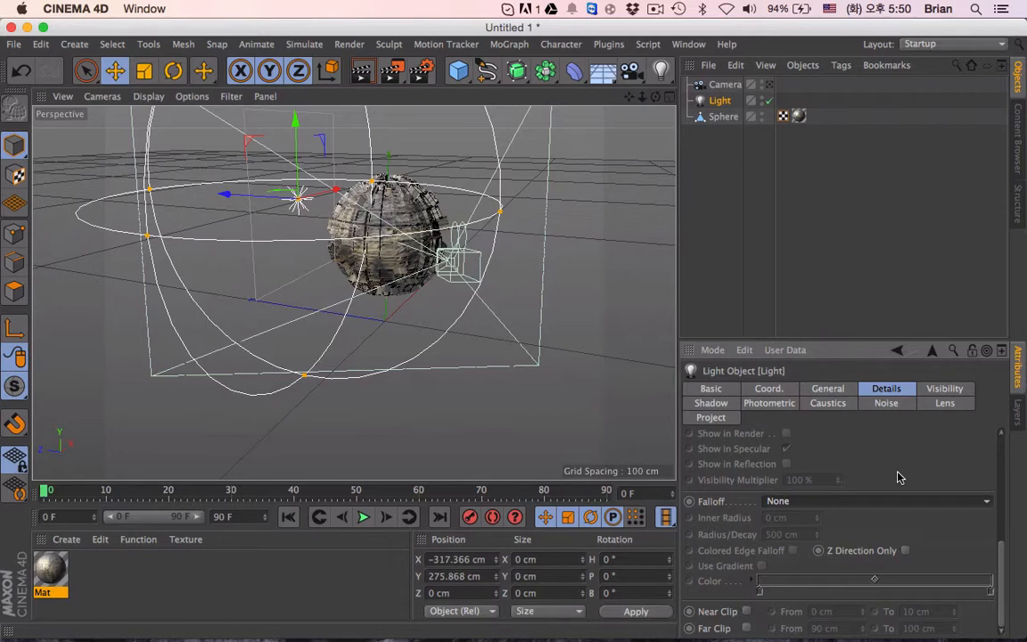
pyautogui.click(834, 503)
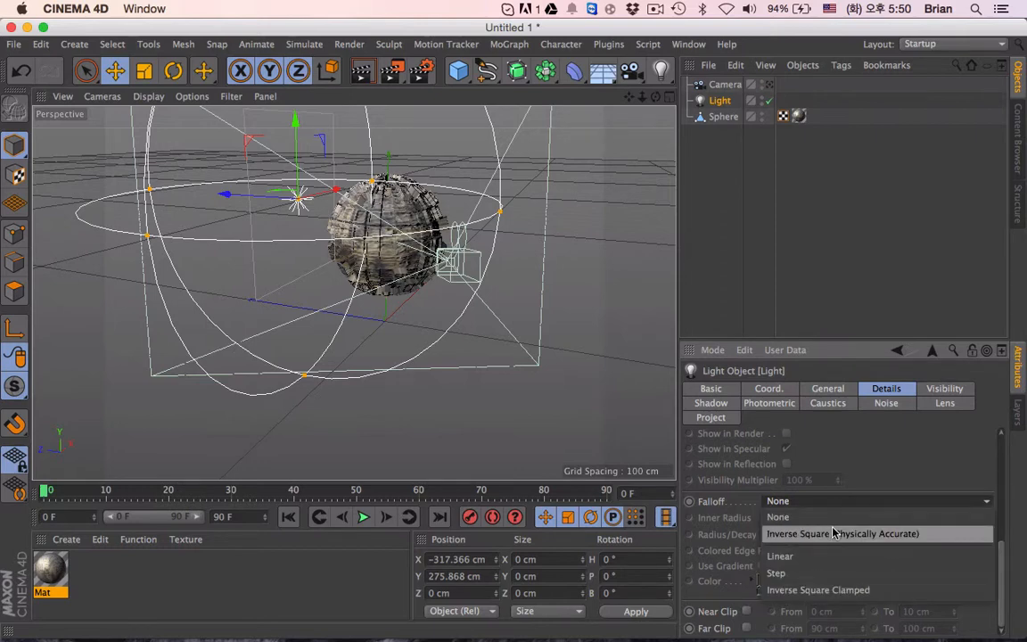
pyautogui.click(833, 534)
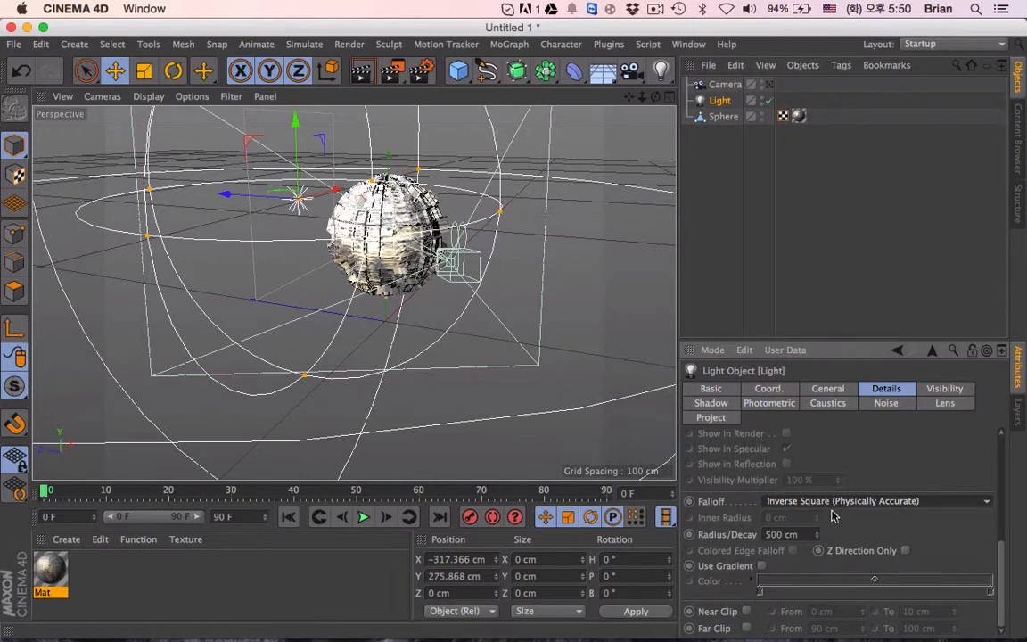
# - Move the light farther from the sphere to about X -428 cm and Y 310 cm
pyautogui.moveTo(337, 191); pyautogui.dragTo(292, 209)
pyautogui.moveTo(234, 116); pyautogui.dragTo(233, 91)
pyautogui.moveTo(282, 184); pyautogui.dragTo(276, 181)
pyautogui.moveTo(233, 114); pyautogui.dragTo(233, 106)
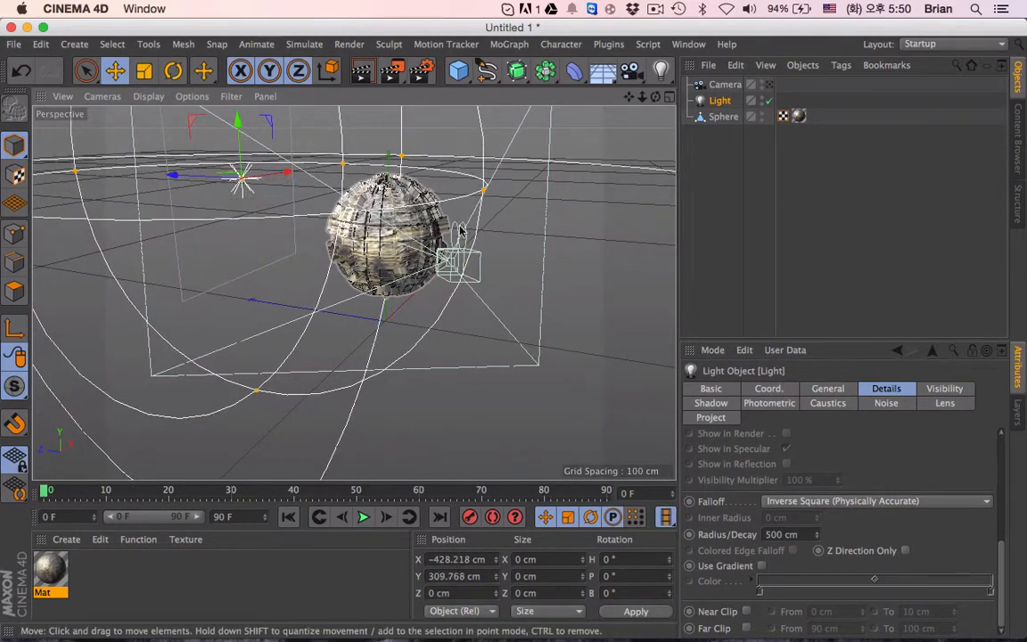
# - Reduce the light's falloff radius to about 333 cm
pyautogui.scroll(-4, 515, 250)
pyautogui.scroll(-2, 515, 250)
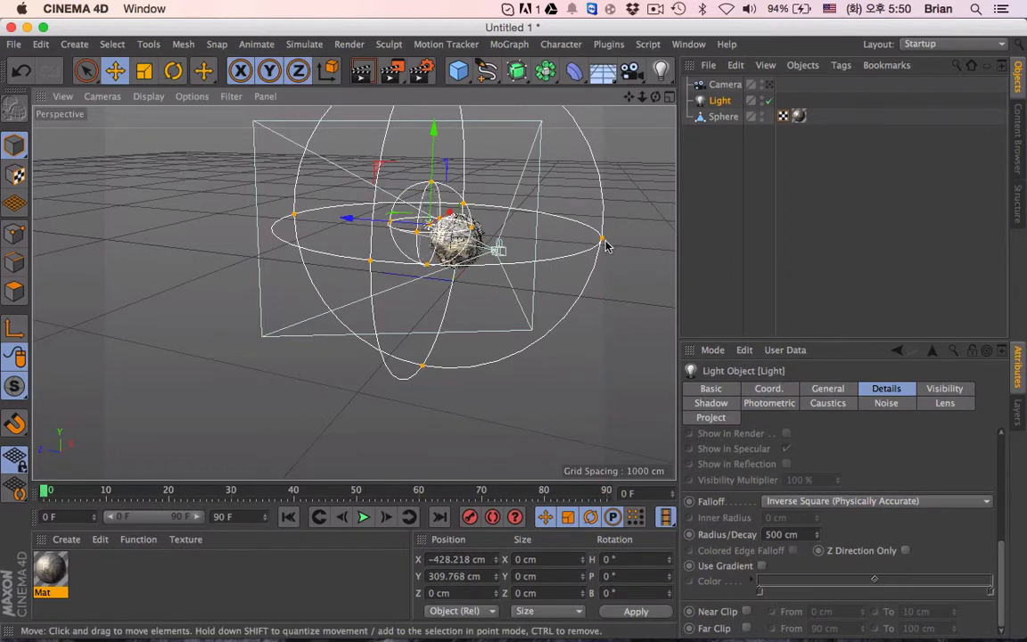
pyautogui.moveTo(604, 240); pyautogui.dragTo(539, 235)
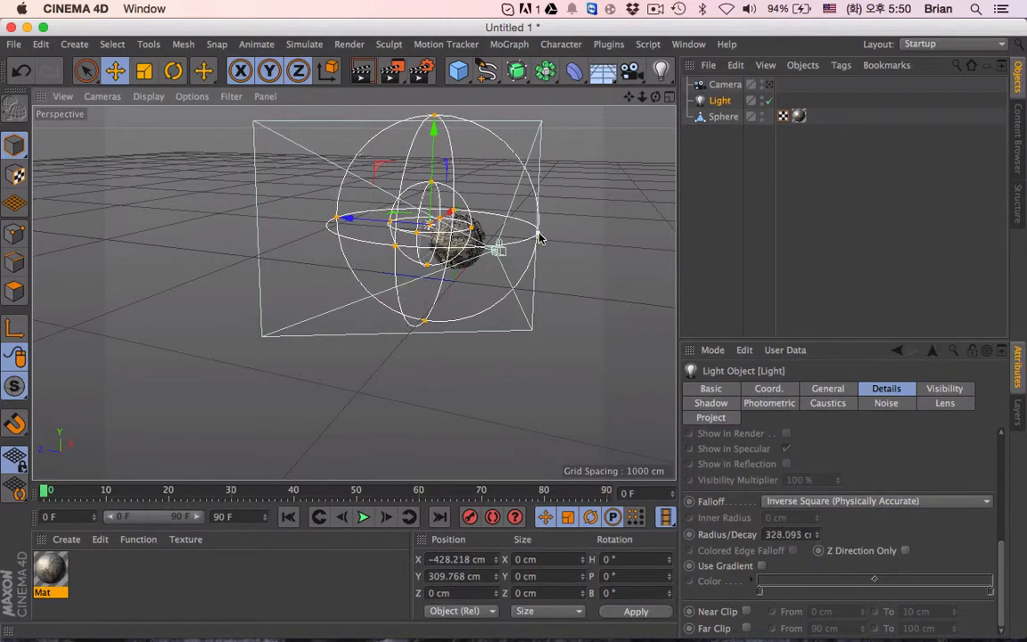
# - Render the lit sphere through the scene camera and return to the free editor view
pyautogui.click(770, 85)
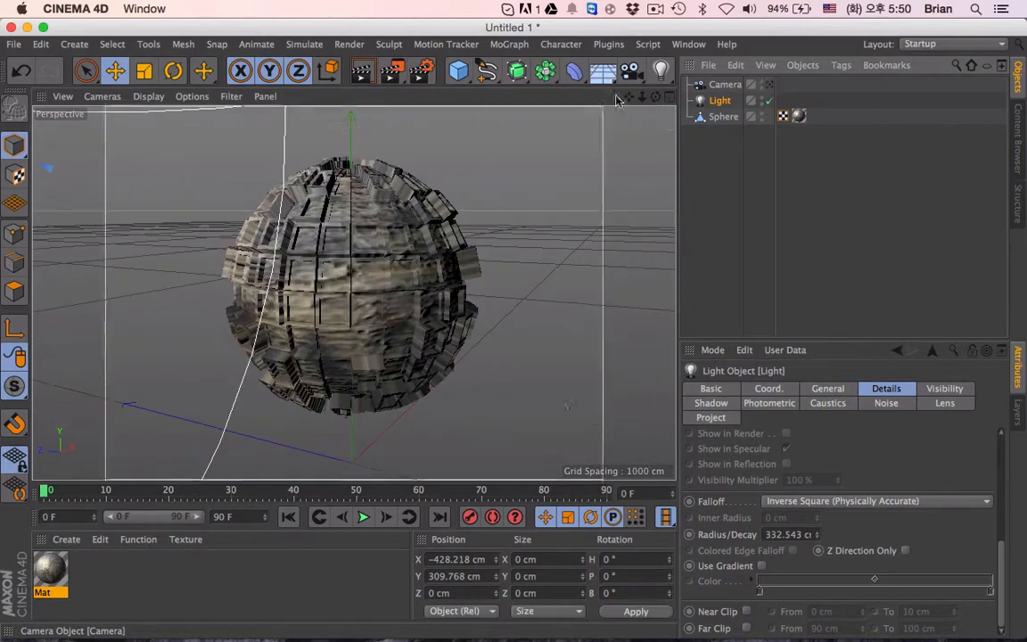
pyautogui.click(361, 71)
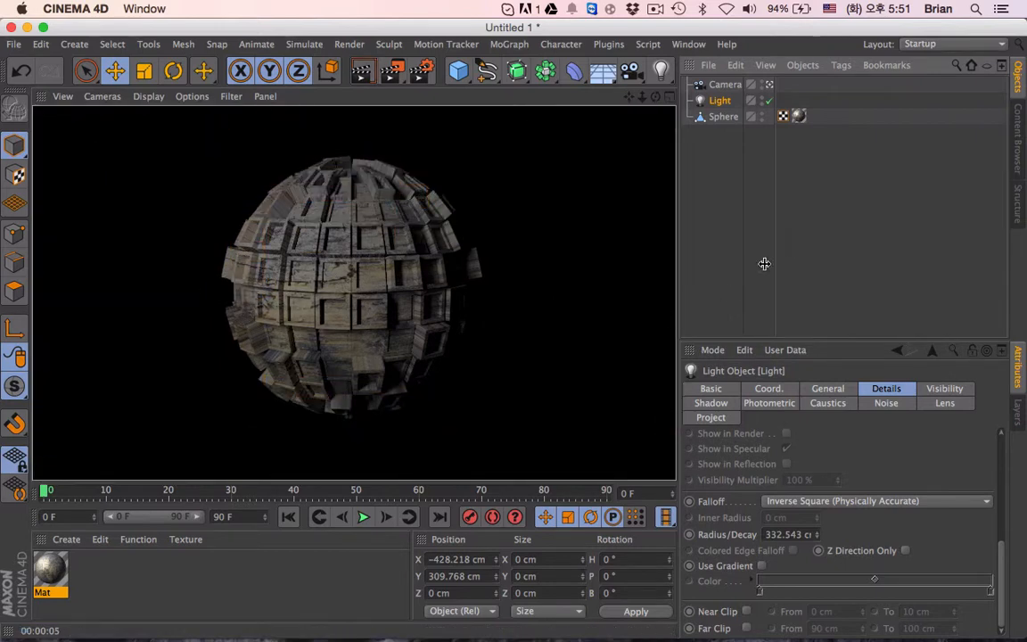
pyautogui.click(742, 197)
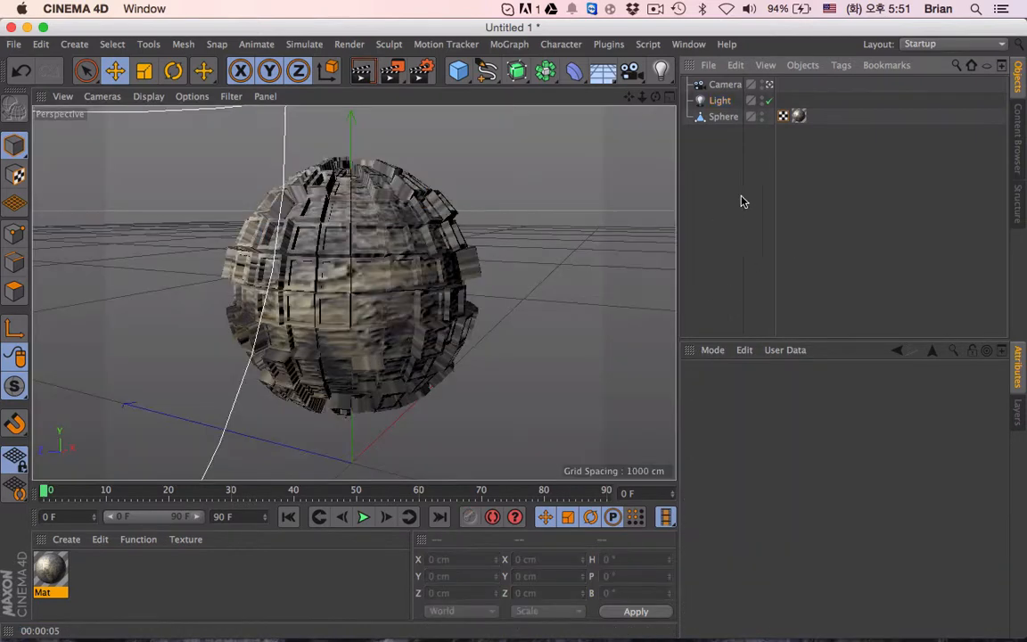
pyautogui.click(770, 86)
pyautogui.keyDown('alt'); pyautogui.moveTo(191, 277); pyautogui.dragTo(446, 217); pyautogui.keyUp('alt')
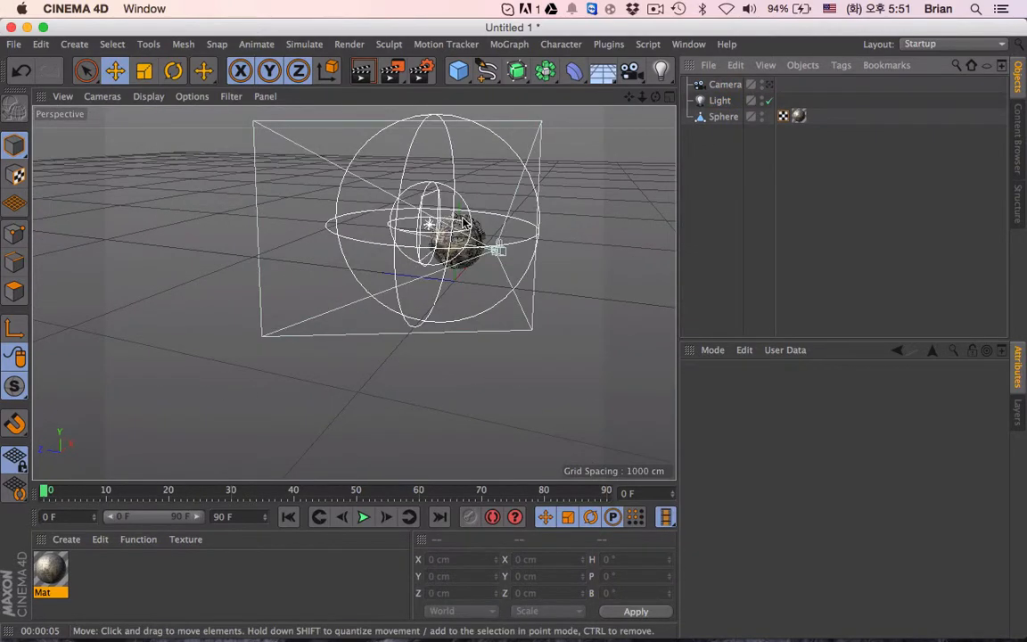
# - Duplicate the existing light in the scene
pyautogui.scroll(8, 491, 230)
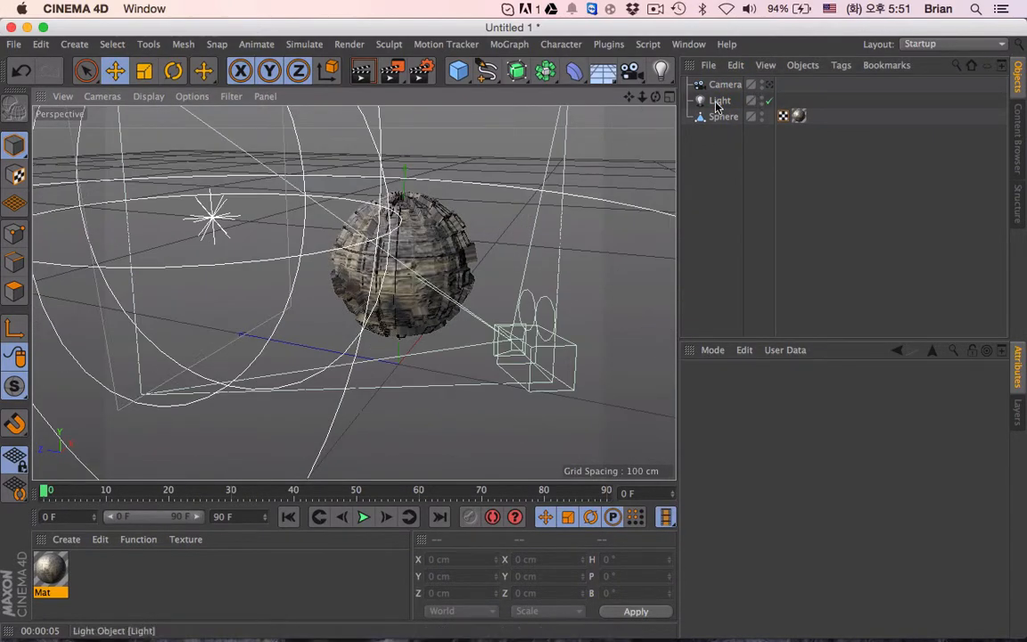
pyautogui.click(701, 101)
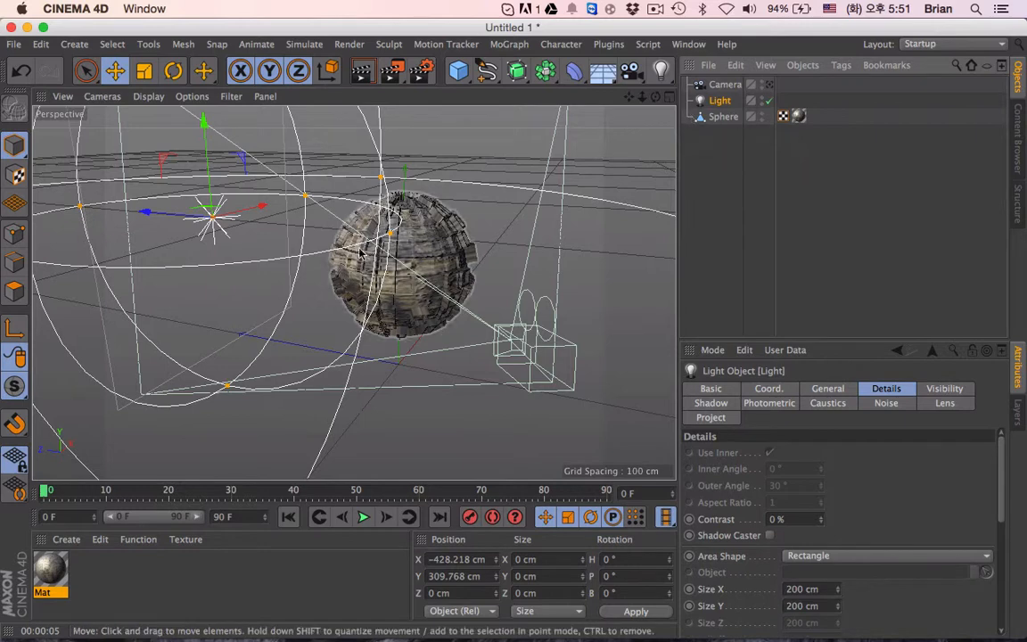
pyautogui.press('super+c')
pyautogui.press('super+v')
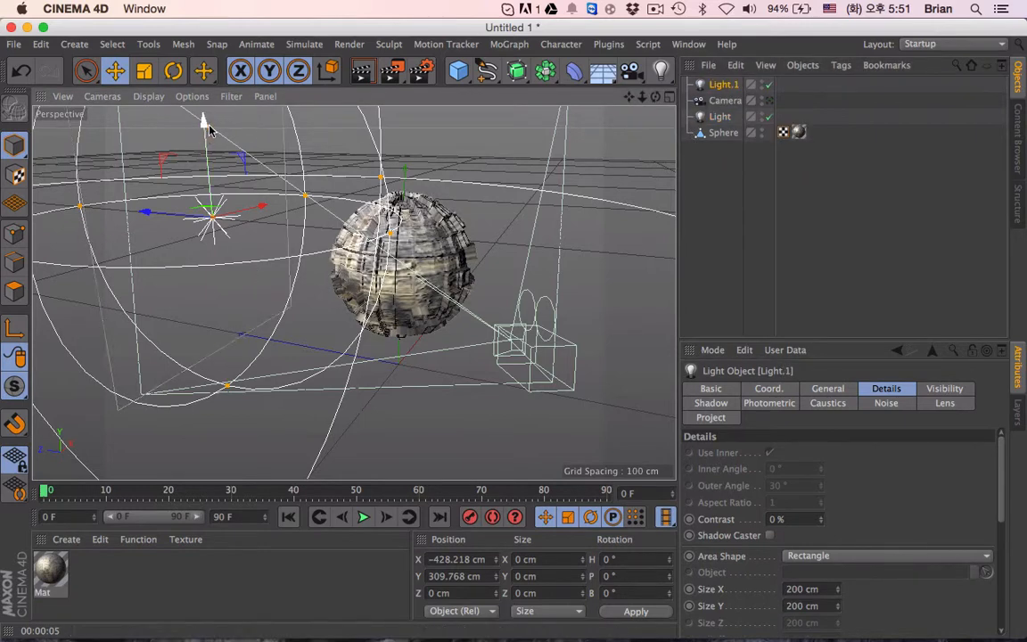
# - Move the duplicated light above the sphere to about X -119 cm, Y 534 cm and Z -23 cm
pyautogui.moveTo(205, 123); pyautogui.dragTo(199, 33)
pyautogui.moveTo(247, 120); pyautogui.dragTo(403, 122)
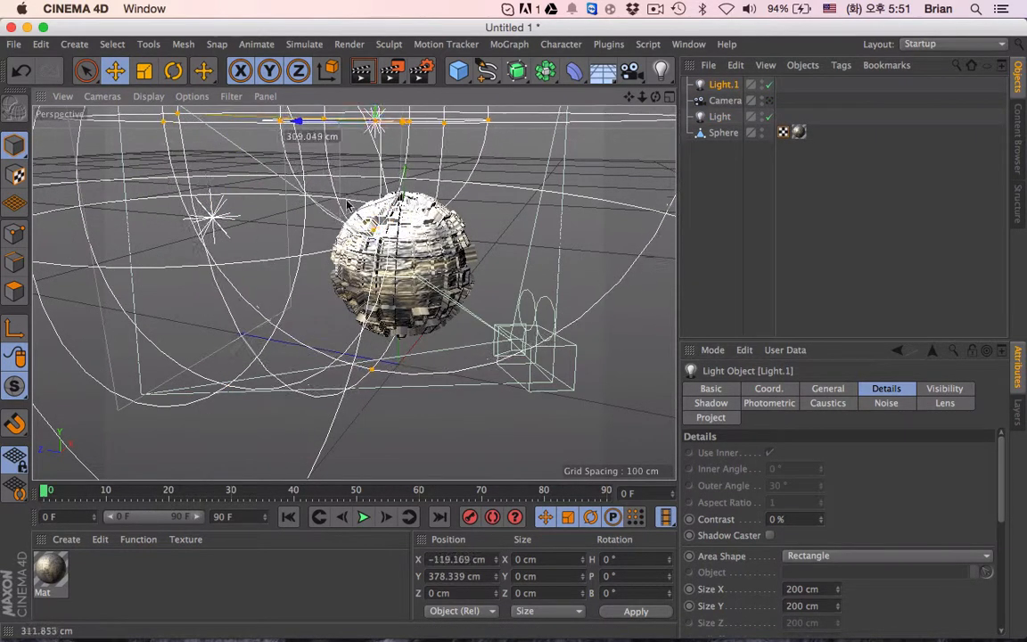
pyautogui.moveTo(298, 123); pyautogui.dragTo(314, 126)
pyautogui.scroll(-5, 317, 128)
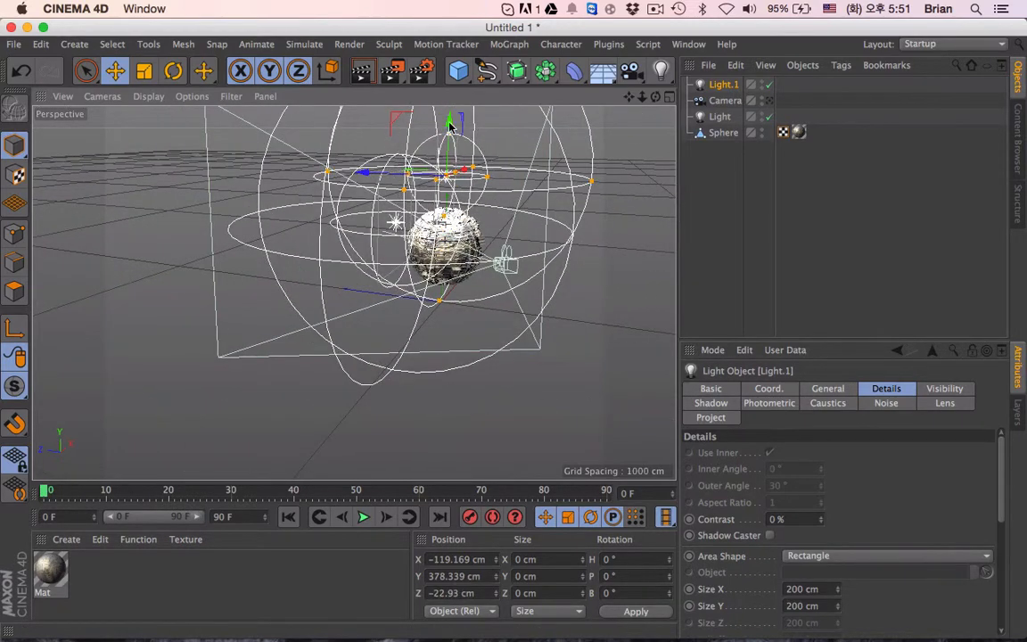
pyautogui.moveTo(451, 118); pyautogui.dragTo(451, 96)
pyautogui.moveTo(451, 178); pyautogui.dragTo(470, 148)
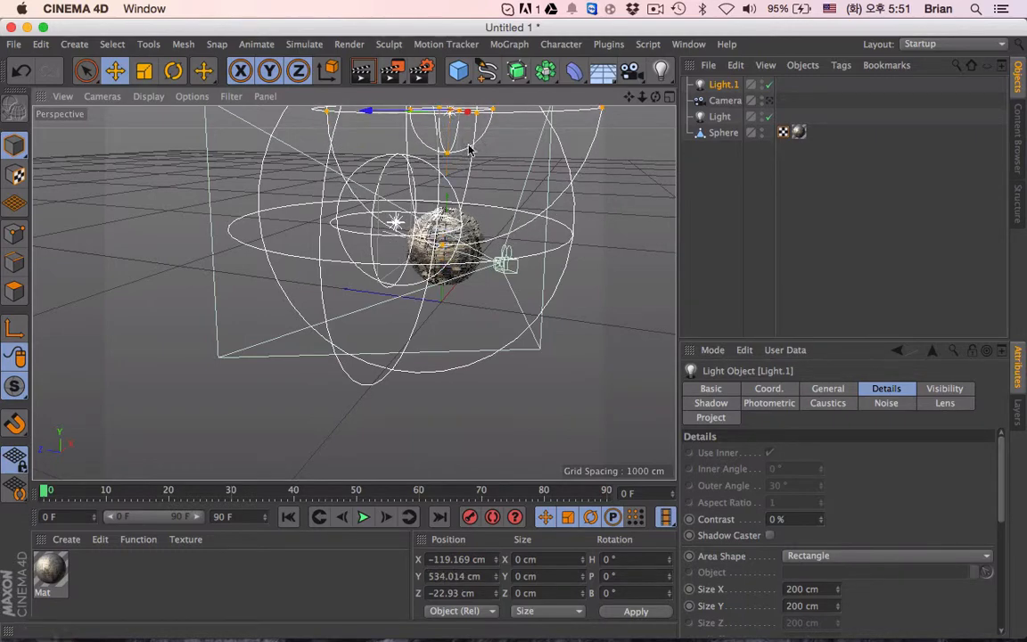
# - Render the sphere lit by both lights through the scene camera
pyautogui.click(769, 100)
pyautogui.click(360, 71)
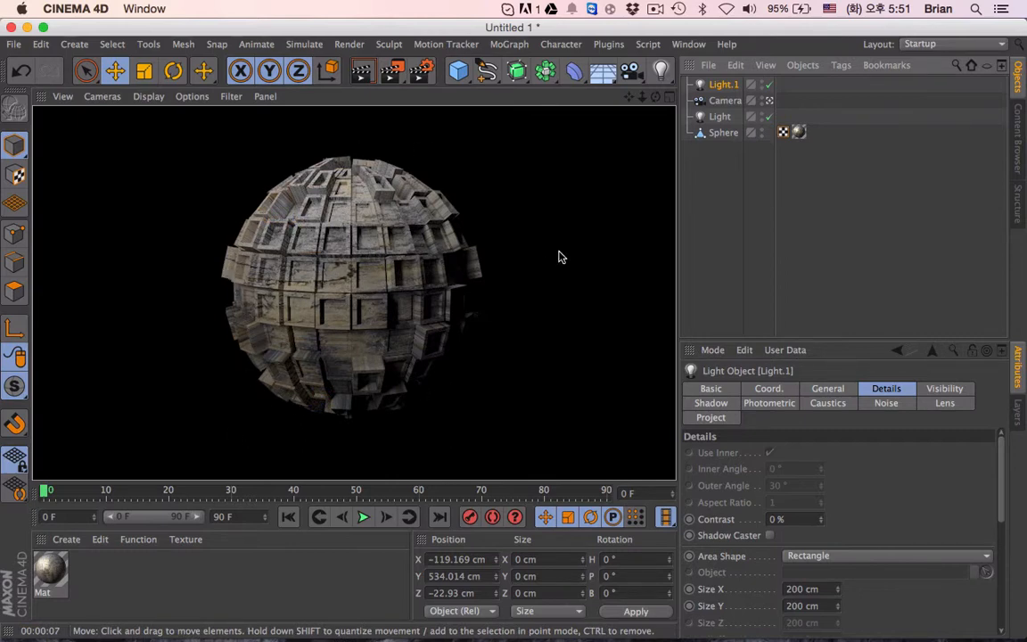
pyautogui.click(713, 154)
# - Try Flat projection on the sphere's texture tag, and set the projection to Cylindrical
pyautogui.click(724, 134)
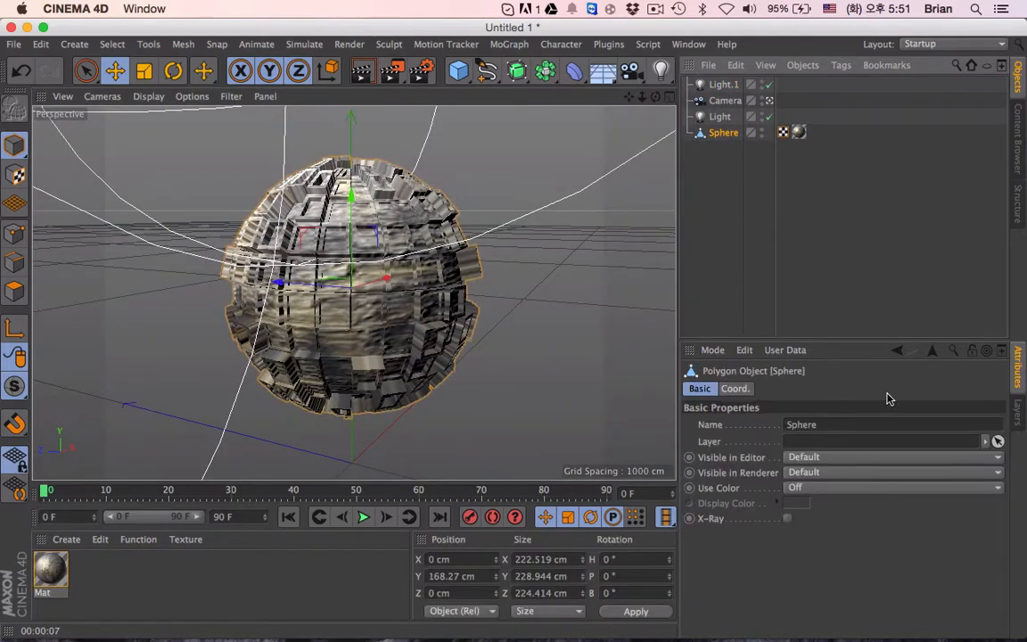
pyautogui.click(784, 132)
pyautogui.click(811, 456)
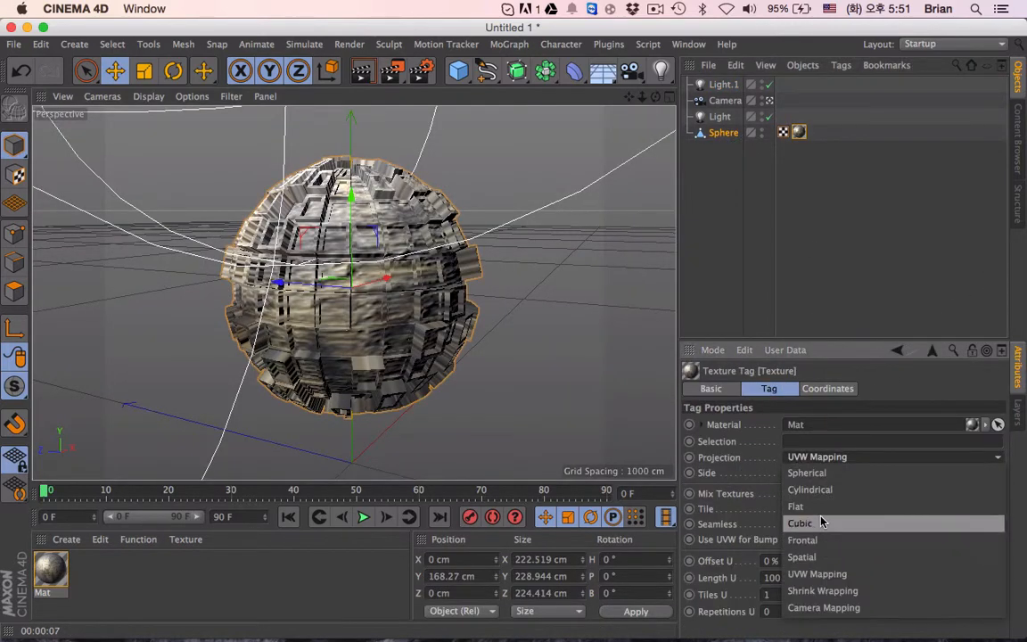
pyautogui.click(793, 504)
pyautogui.click(816, 457)
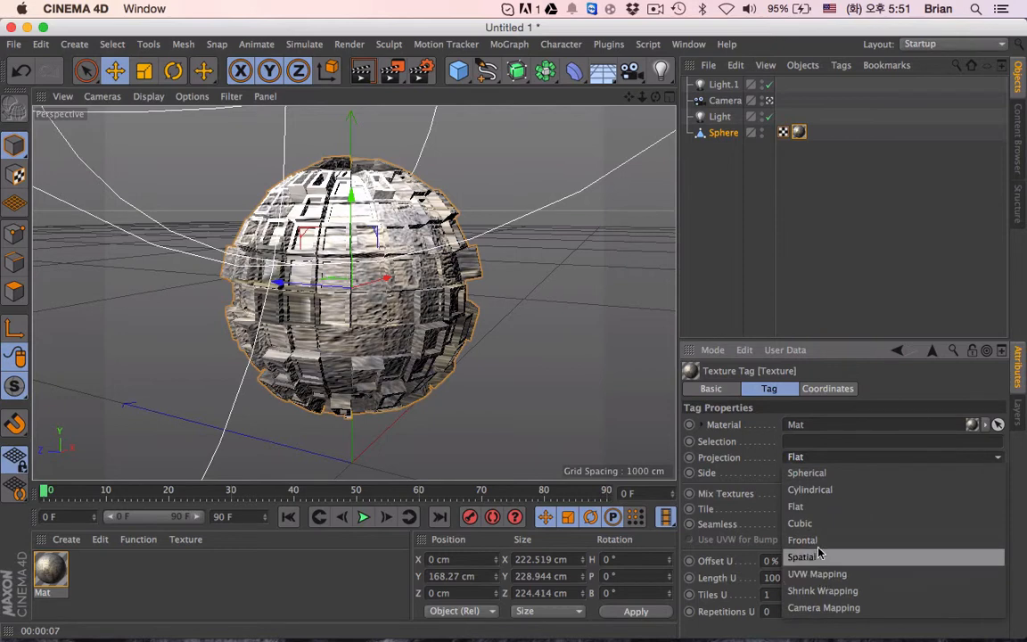
pyautogui.click(807, 489)
# - Set the Fresnel of the wood material's reflectance layer to Dielectric with a strength of 70%
pyautogui.doubleClick(50, 569)
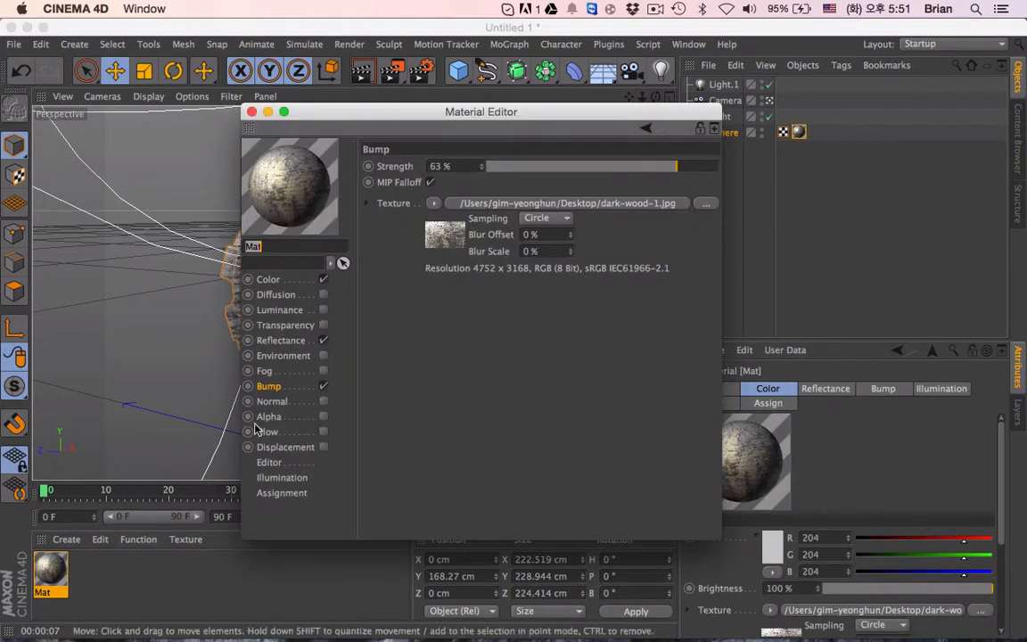
pyautogui.click(267, 340)
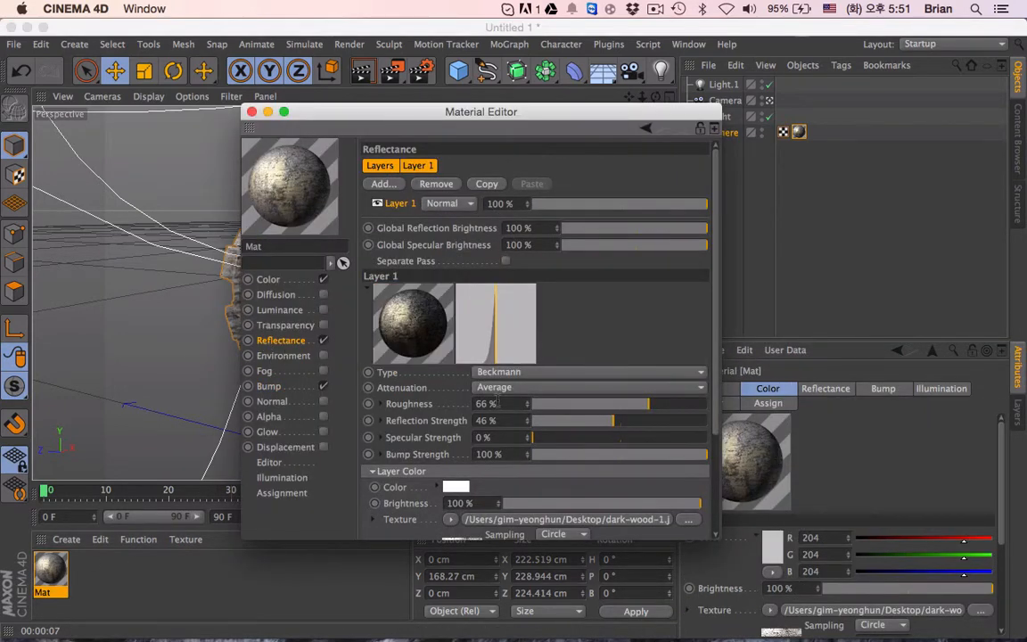
pyautogui.scroll(-3, 375, 446)
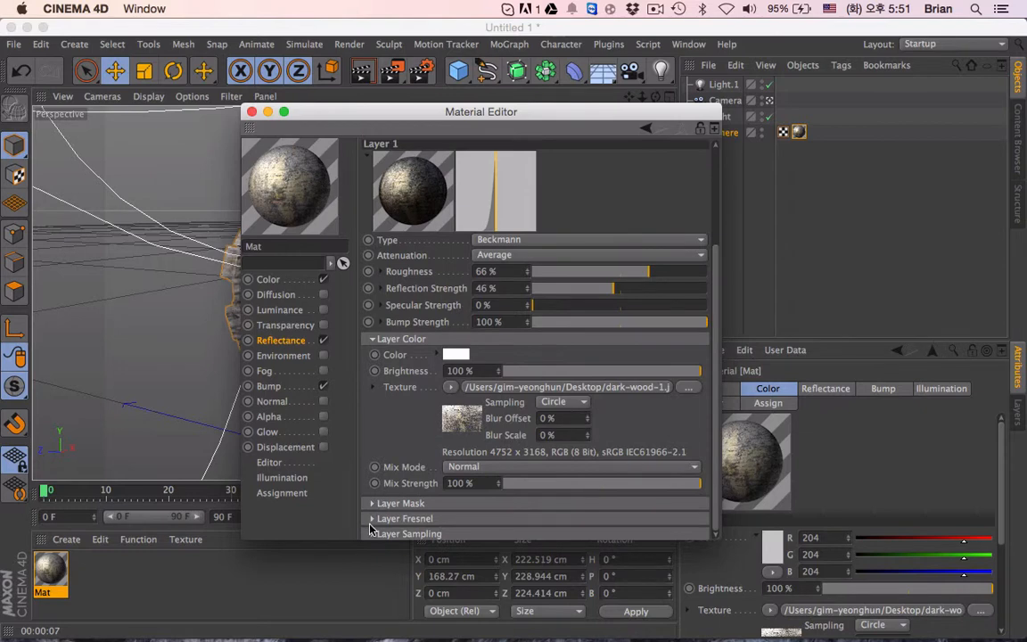
pyautogui.scroll(1, 372, 529)
pyautogui.scroll(-1, 381, 477)
pyautogui.click(375, 518)
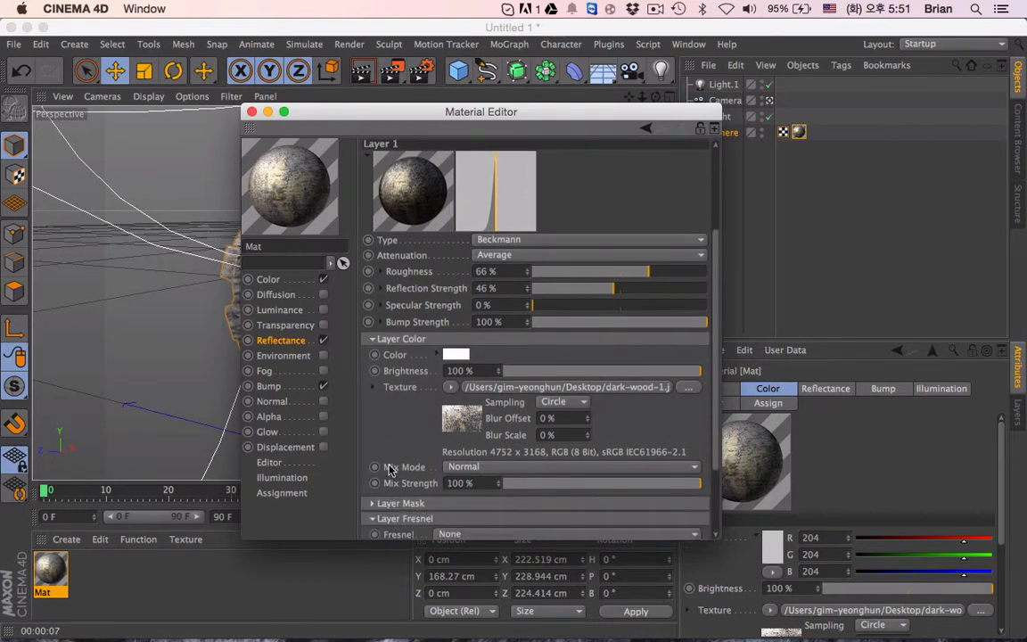
pyautogui.scroll(-2, 389, 470)
pyautogui.click(455, 434)
pyautogui.click(455, 467)
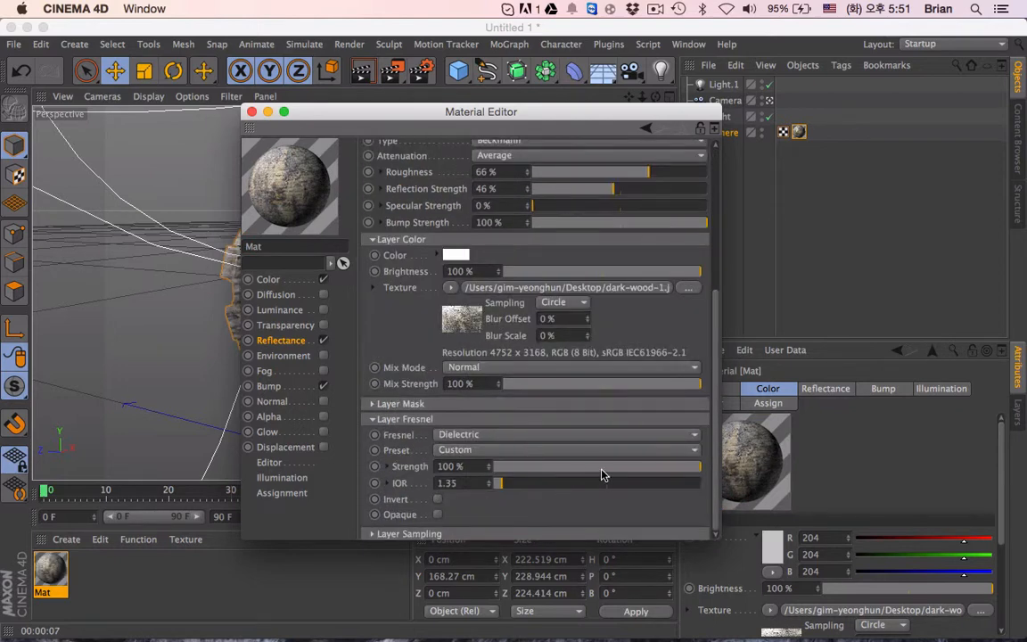
pyautogui.moveTo(700, 467); pyautogui.dragTo(640, 467)
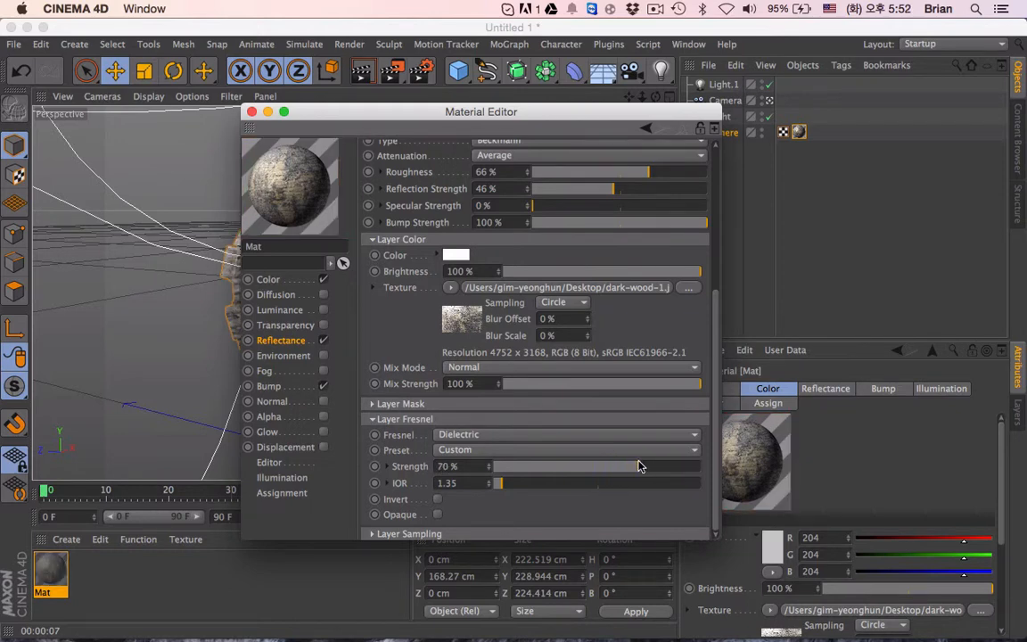
pyautogui.click(251, 112)
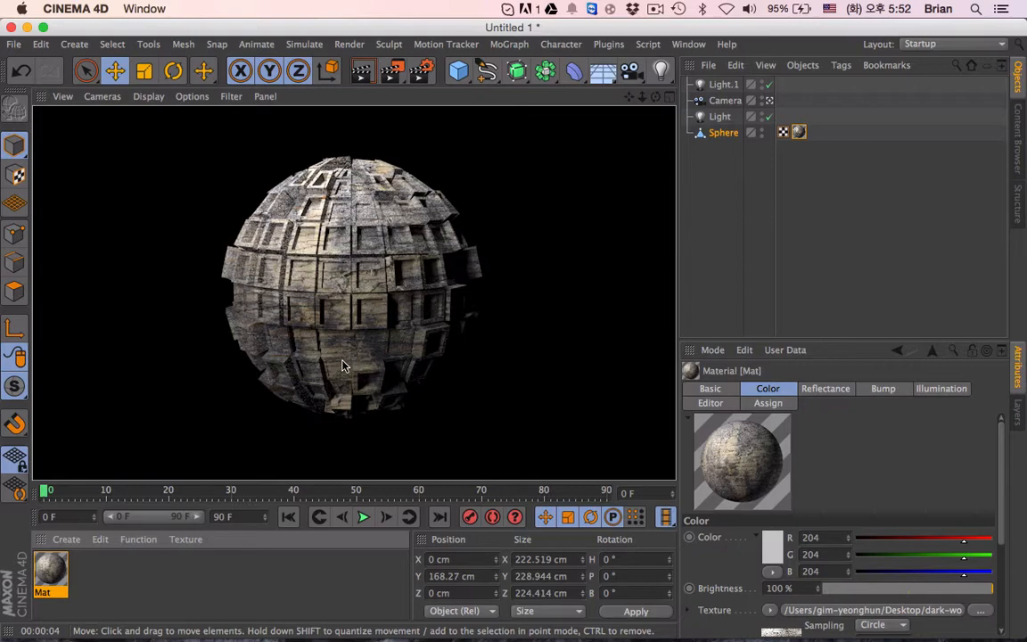
# - Render a close-up of the sphere's surface to inspect the wood texture and bump
pyautogui.click(586, 308)
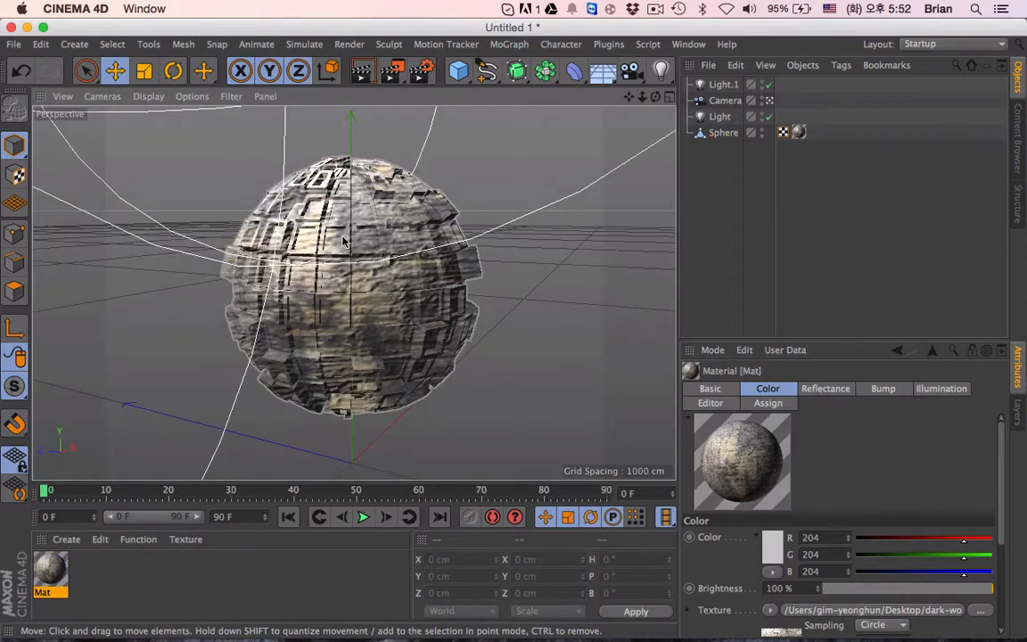
pyautogui.scroll(10, 336, 316)
pyautogui.scroll(-5, 337, 316)
pyautogui.scroll(3, 337, 316)
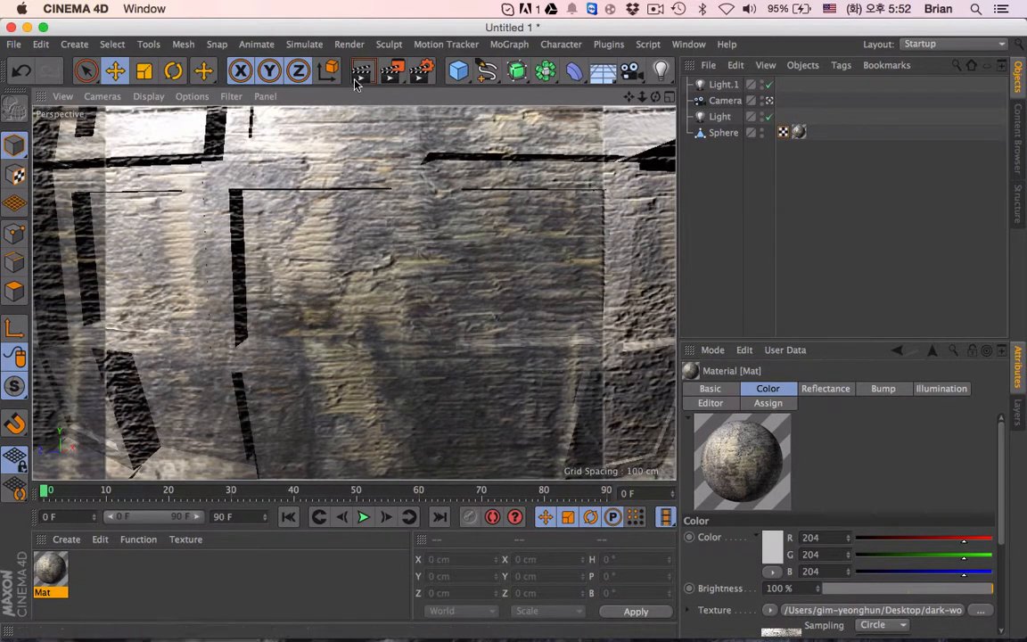
pyautogui.click(357, 77)
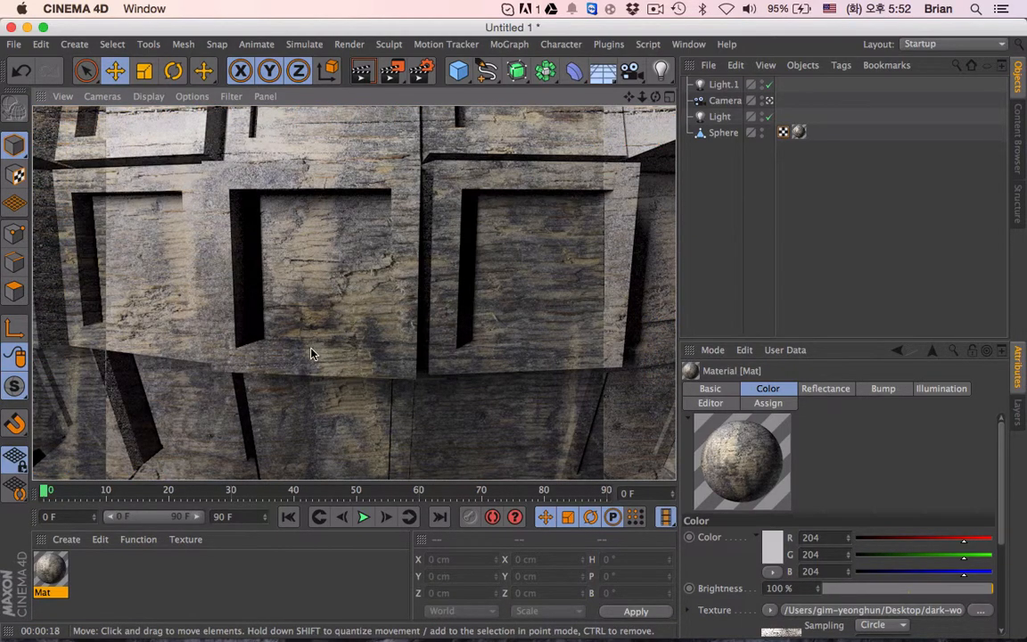
# - Reframe the scene camera from a slightly lower angle so the whole sphere is in view
pyautogui.scroll(-10, 386, 357)
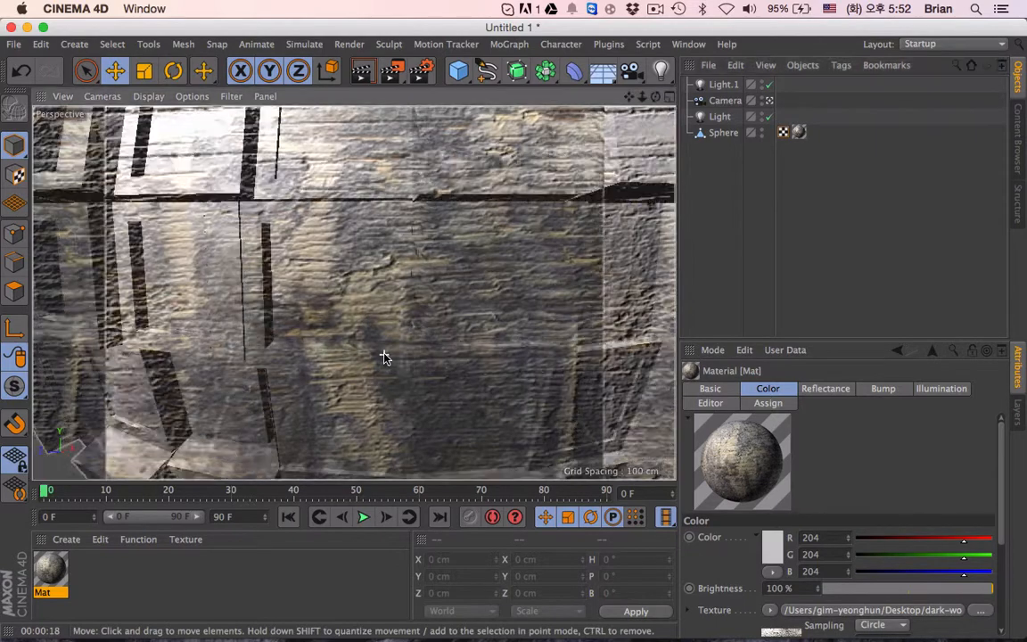
pyautogui.scroll(5, 386, 357)
pyautogui.scroll(-3, 385, 357)
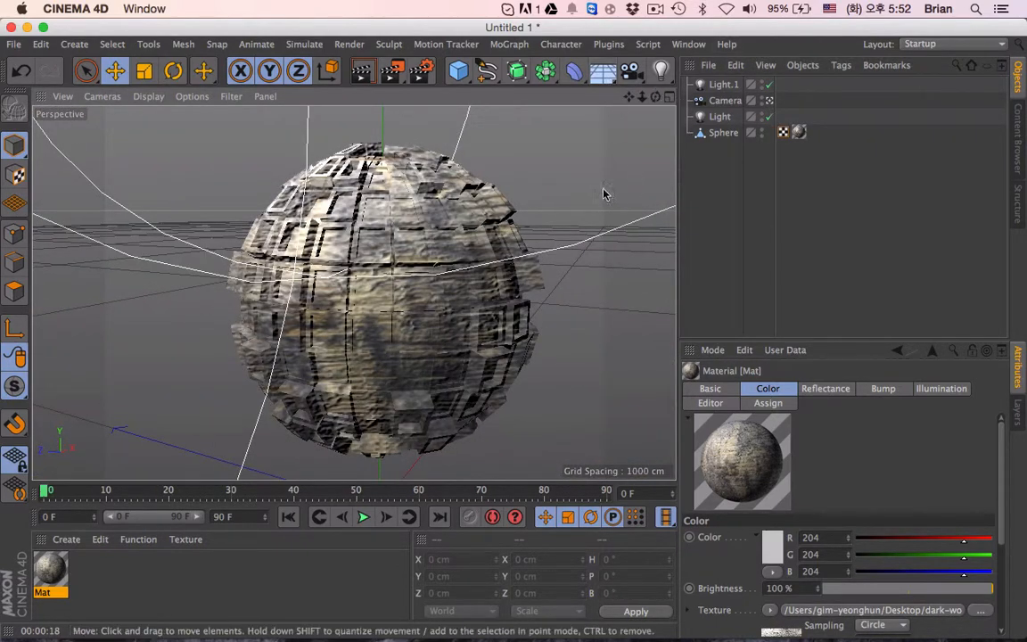
pyautogui.moveTo(398, 358)
pyautogui.keyDown('alt'); pyautogui.mouseDown()
pyautogui.moveTo(406, 368)
pyautogui.moveTo(378, 344)
pyautogui.moveTo(392, 354)
pyautogui.mouseUp(); pyautogui.keyUp('alt')
pyautogui.moveTo(629, 97); pyautogui.dragTo(600, 87)
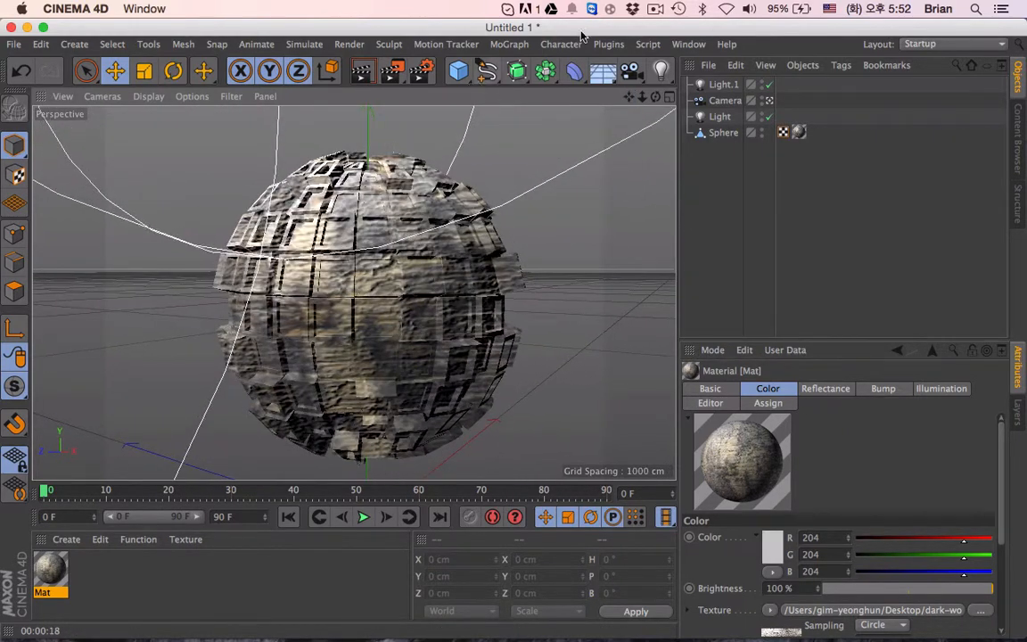
# - Add a Background object to the scene, removing the Floor object created by mistake
pyautogui.click(600, 73)
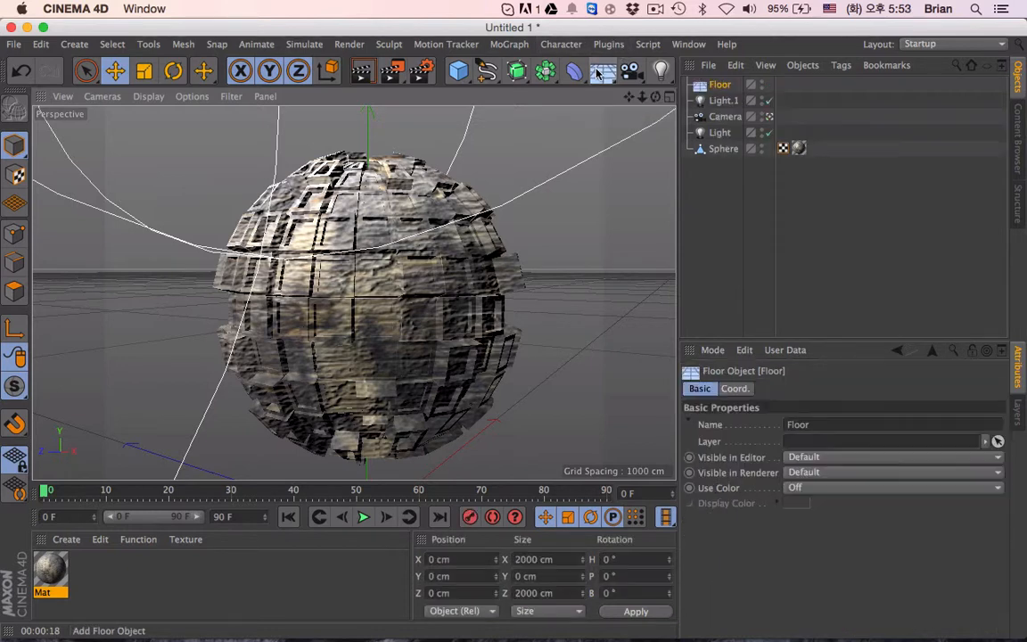
pyautogui.press('Delete')
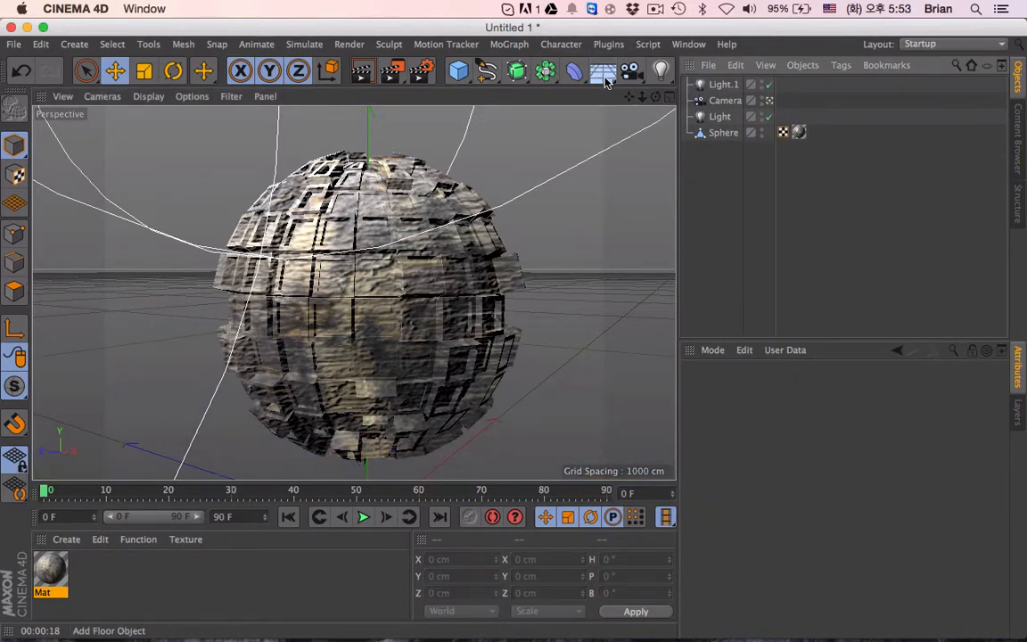
pyautogui.click(606, 78)
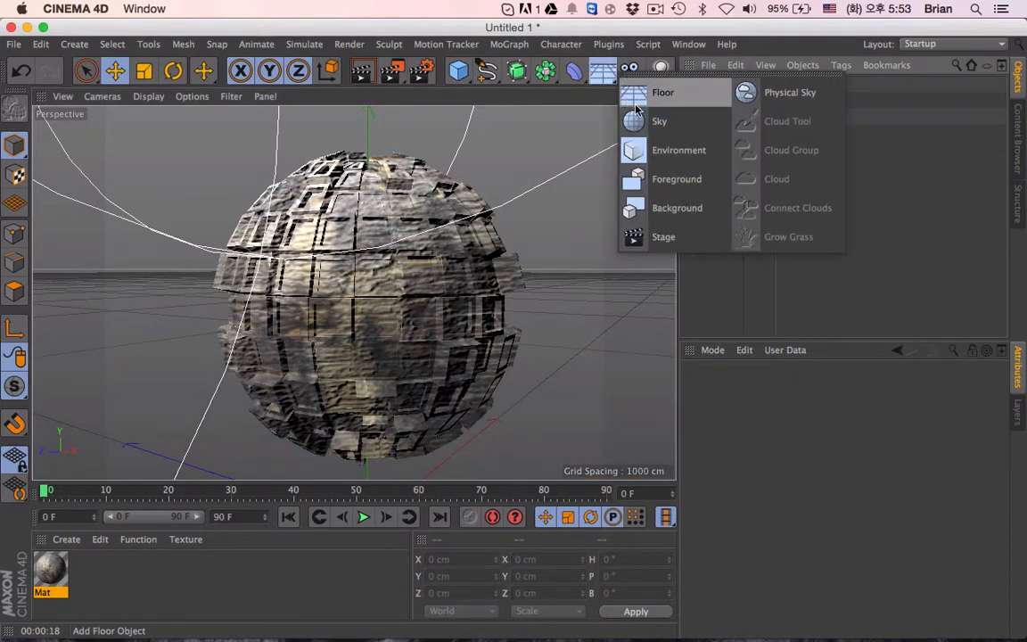
pyautogui.click(684, 218)
# - Create a new material with Color and Reflectance disabled and Luminance enabled
pyautogui.click(66, 539)
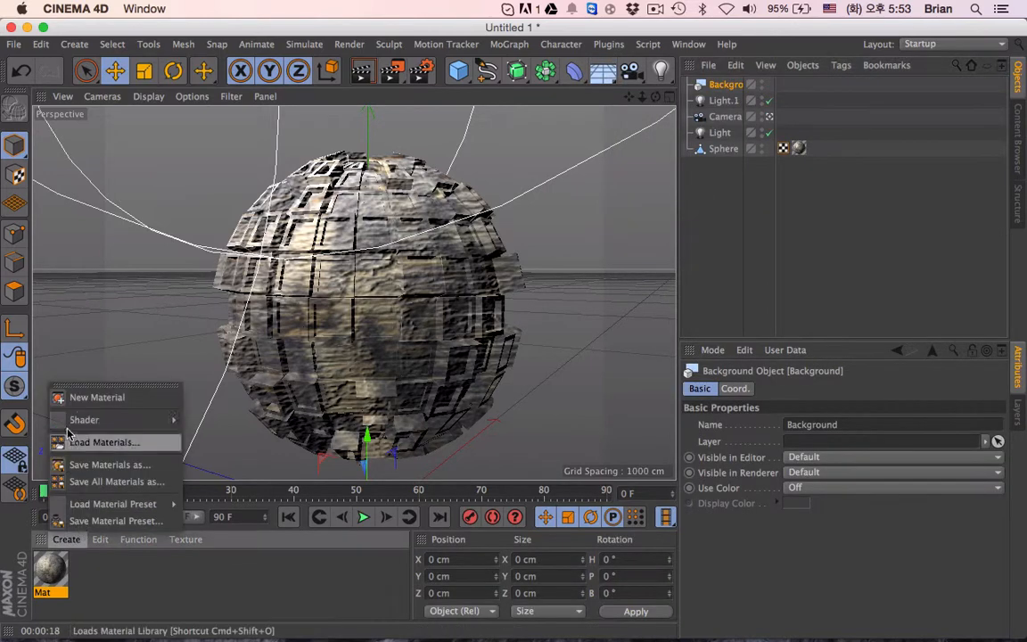
pyautogui.click(96, 397)
pyautogui.doubleClick(50, 569)
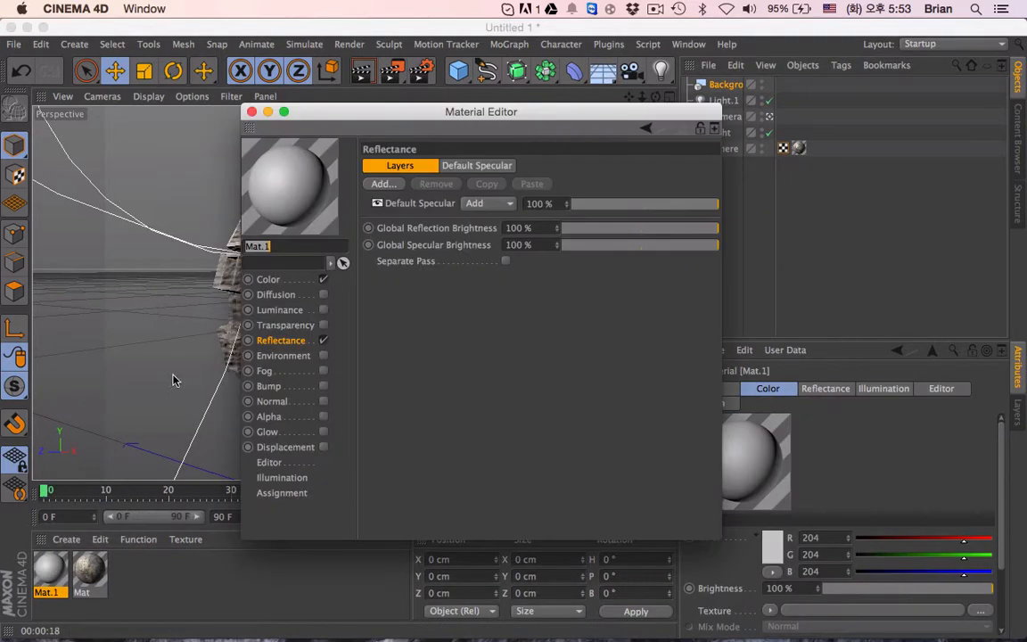
pyautogui.click(323, 279)
pyautogui.click(323, 339)
pyautogui.click(323, 309)
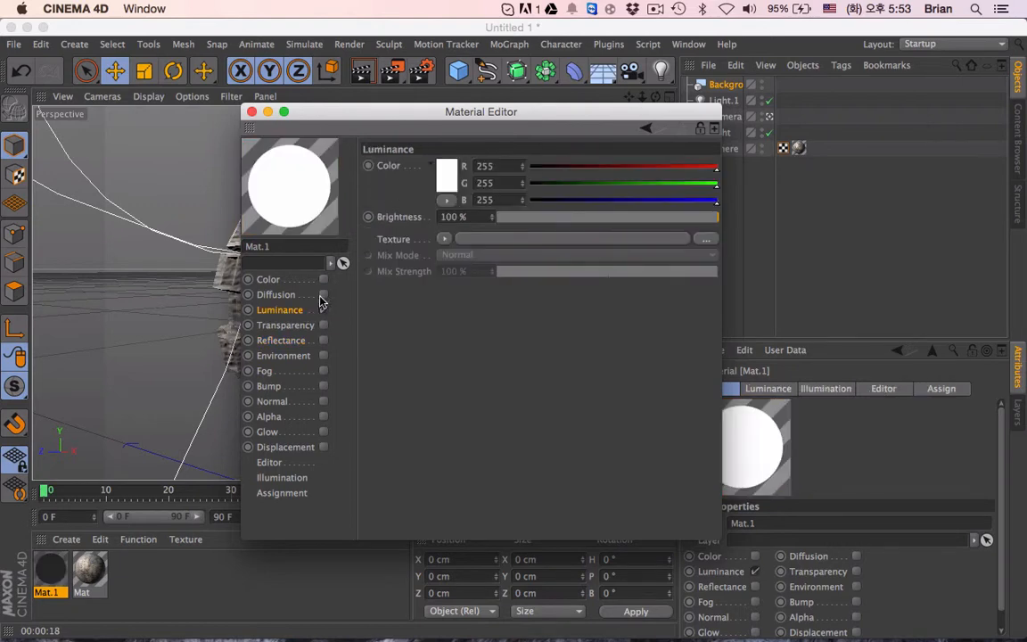
# - Load a Gradient shader into the new material's luminance texture and set its type to 2D - Radial
pyautogui.click(444, 238)
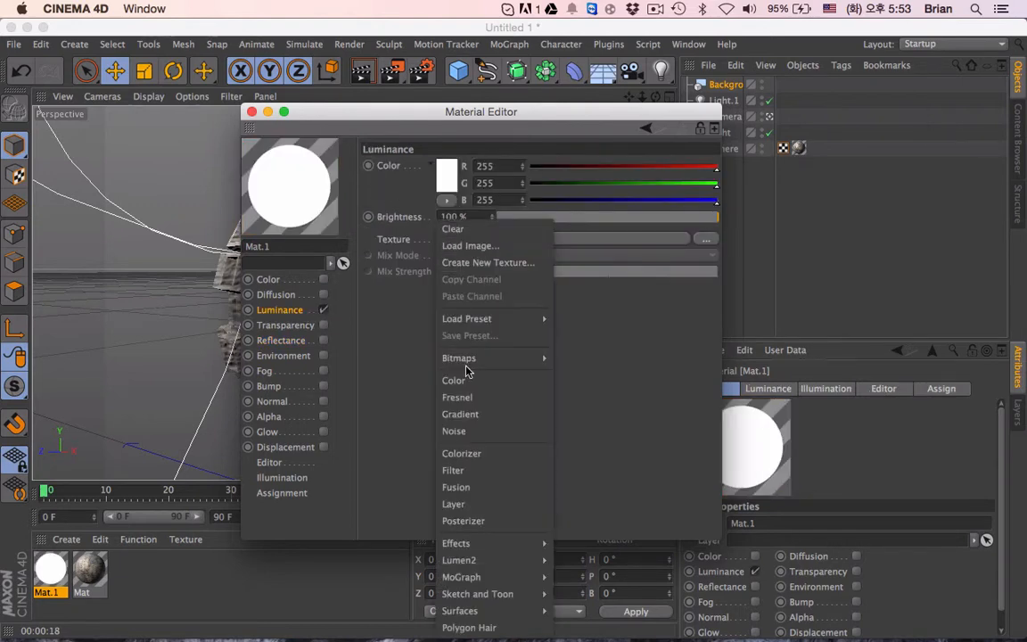
pyautogui.click(474, 416)
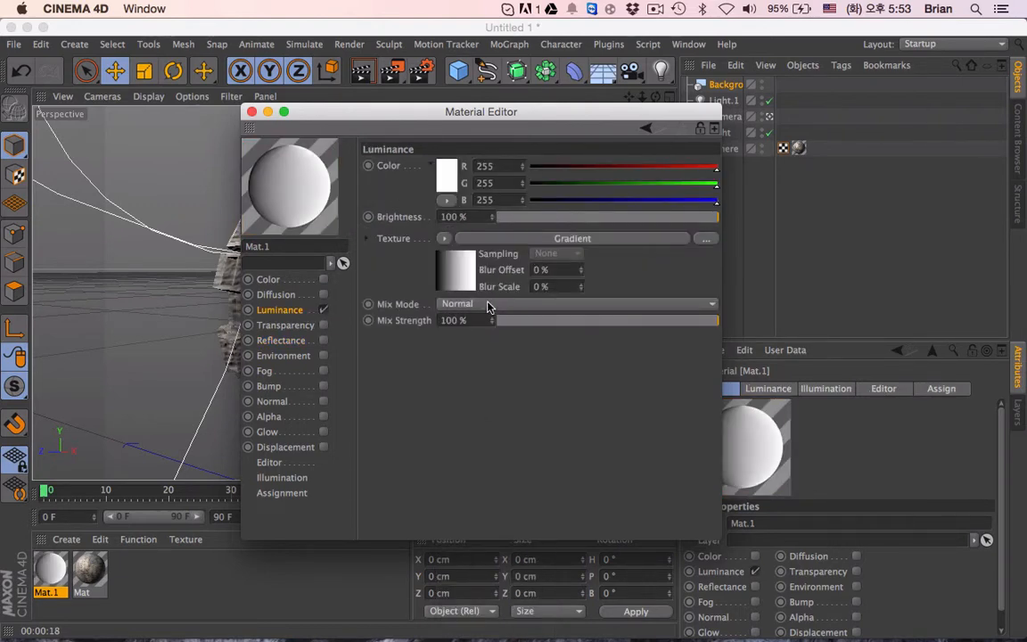
pyautogui.click(456, 271)
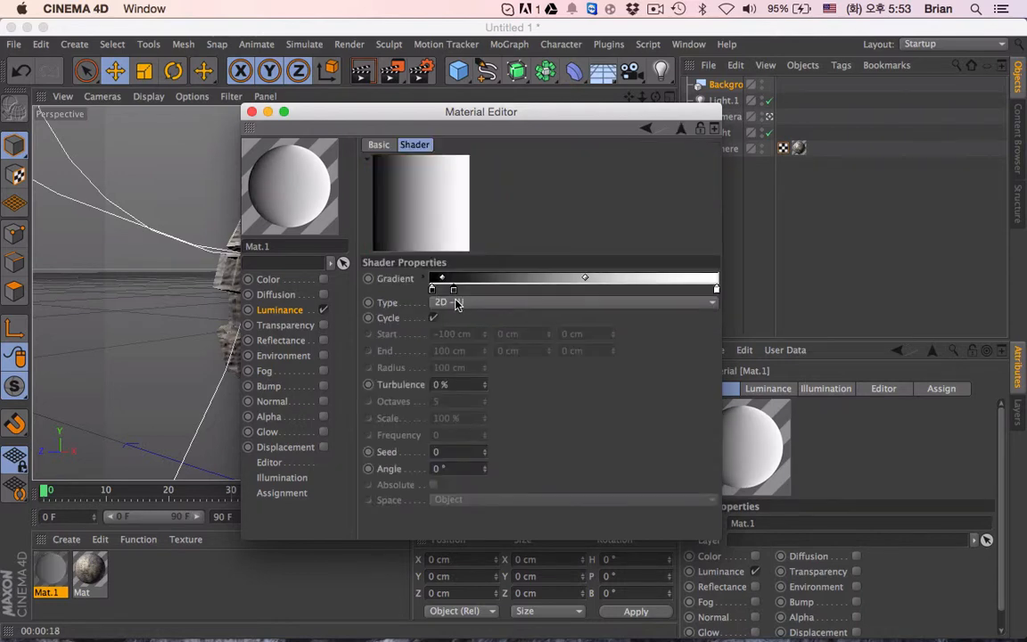
pyautogui.moveTo(456, 301); pyautogui.dragTo(642, 291)
pyautogui.press('super+z')
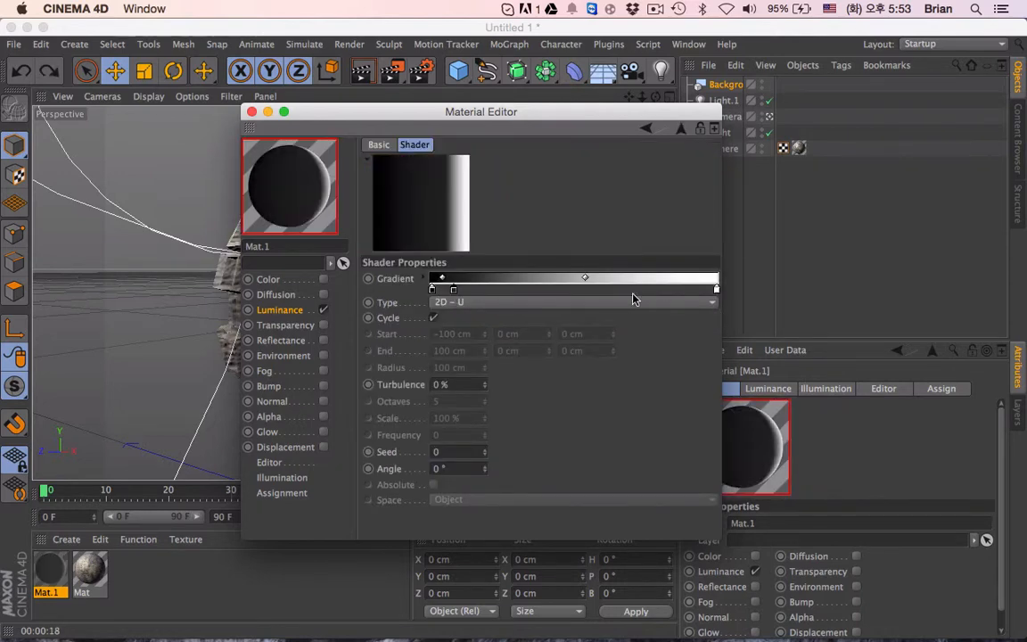
pyautogui.click(530, 304)
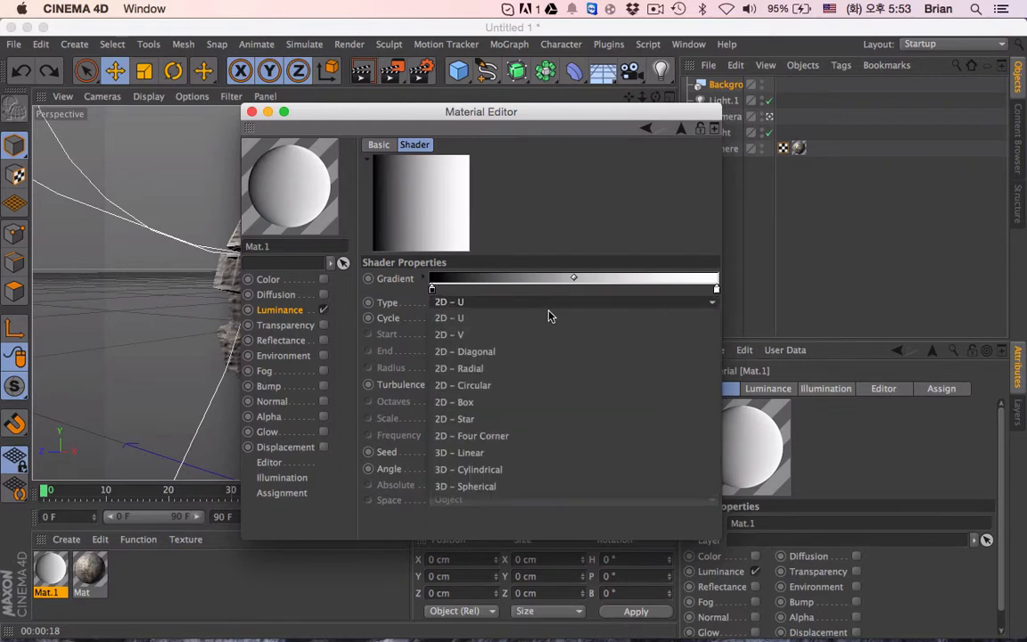
pyautogui.click(486, 362)
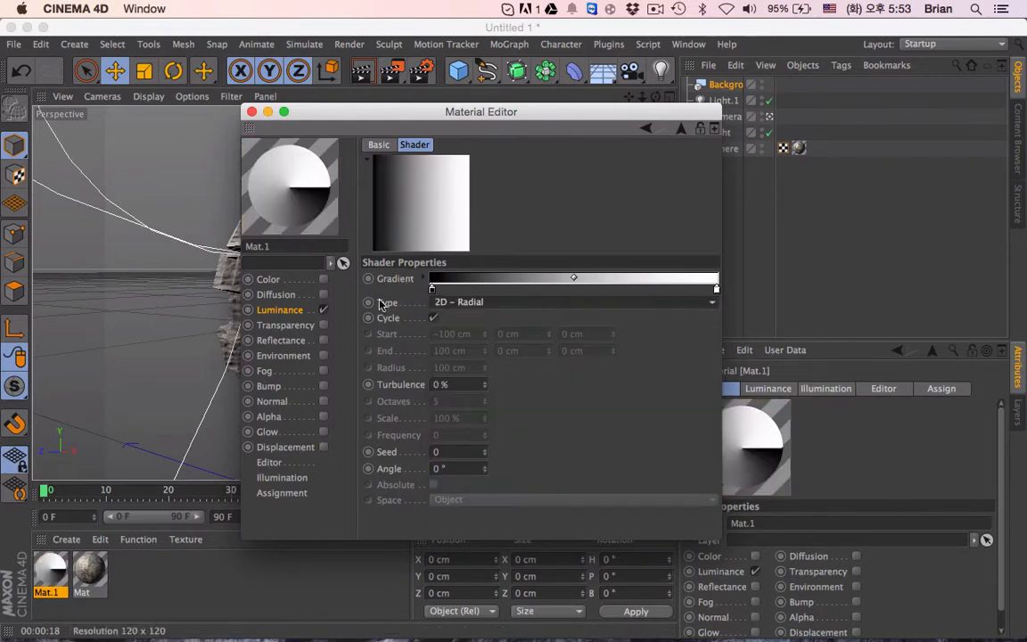
# - Set the luminance gradient's type to 2D - Circular and recolor its starting black knot to a neutral mid-gray
pyautogui.click(423, 302)
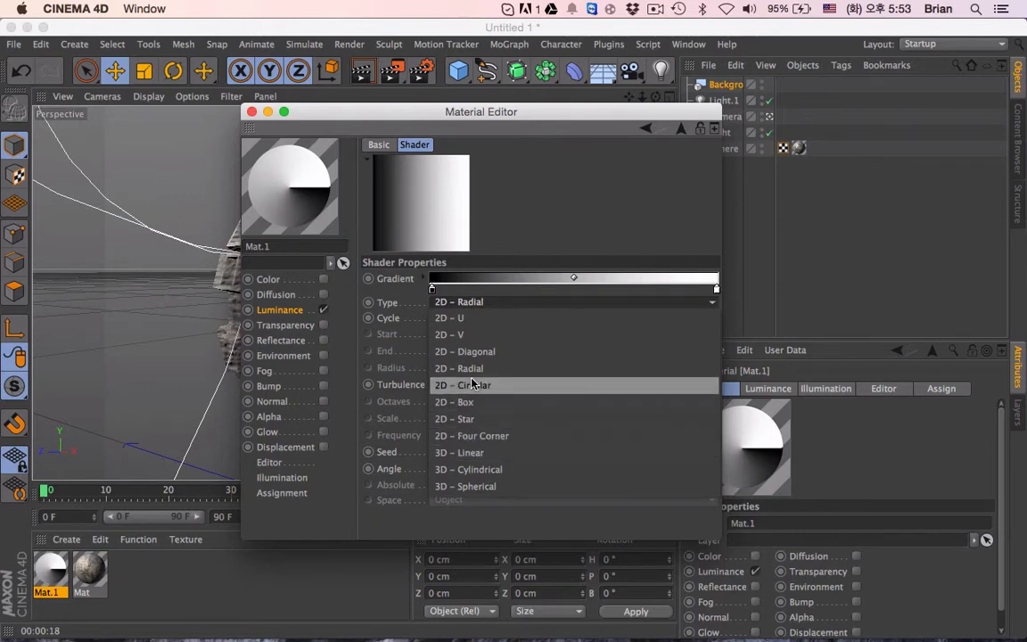
pyautogui.click(435, 385)
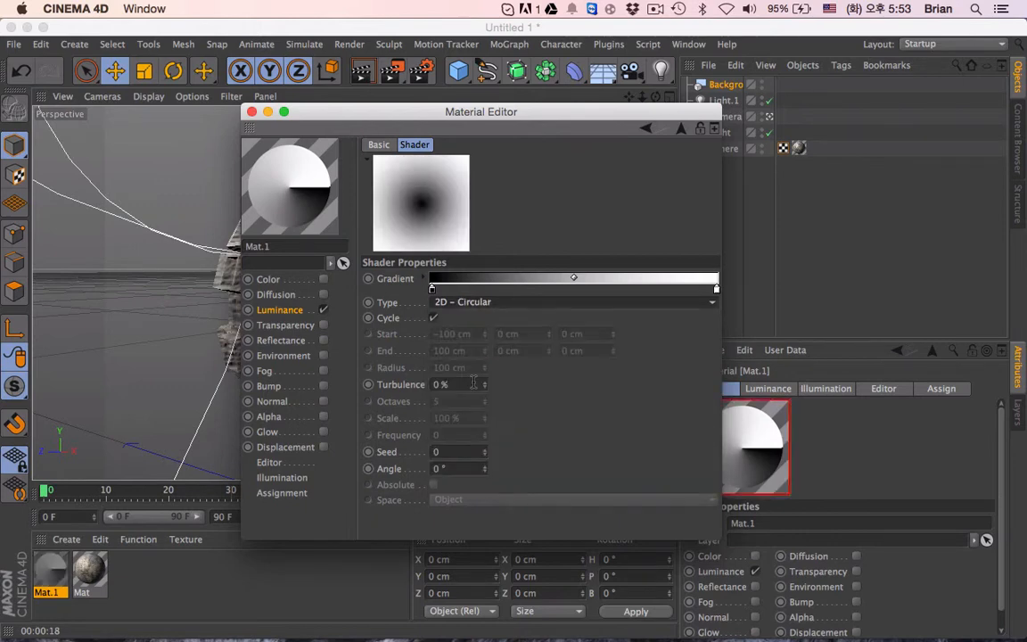
pyautogui.doubleClick(432, 288)
pyautogui.click(410, 356)
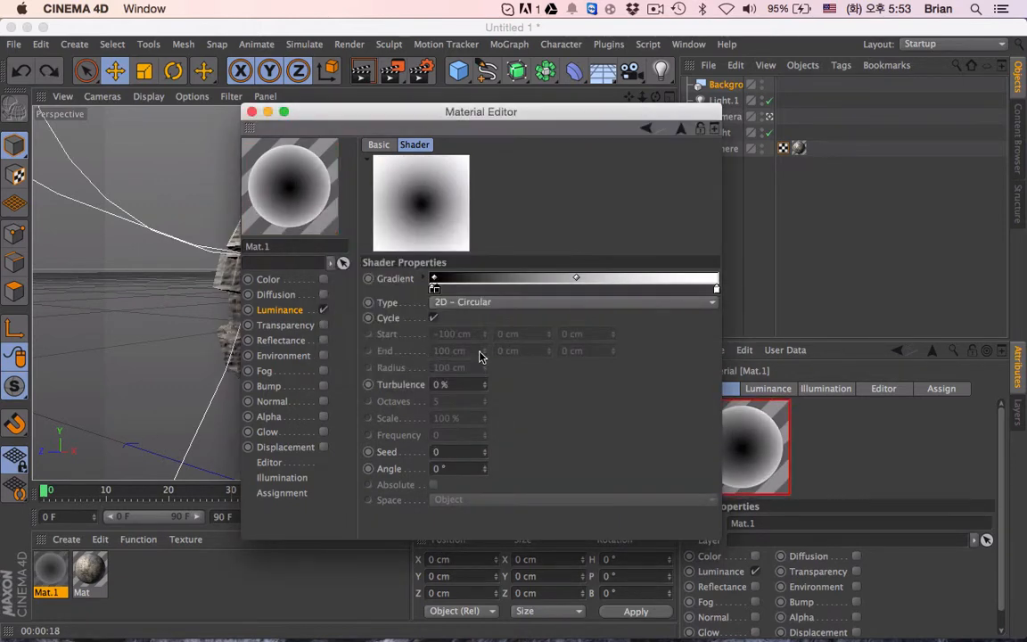
pyautogui.doubleClick(428, 288)
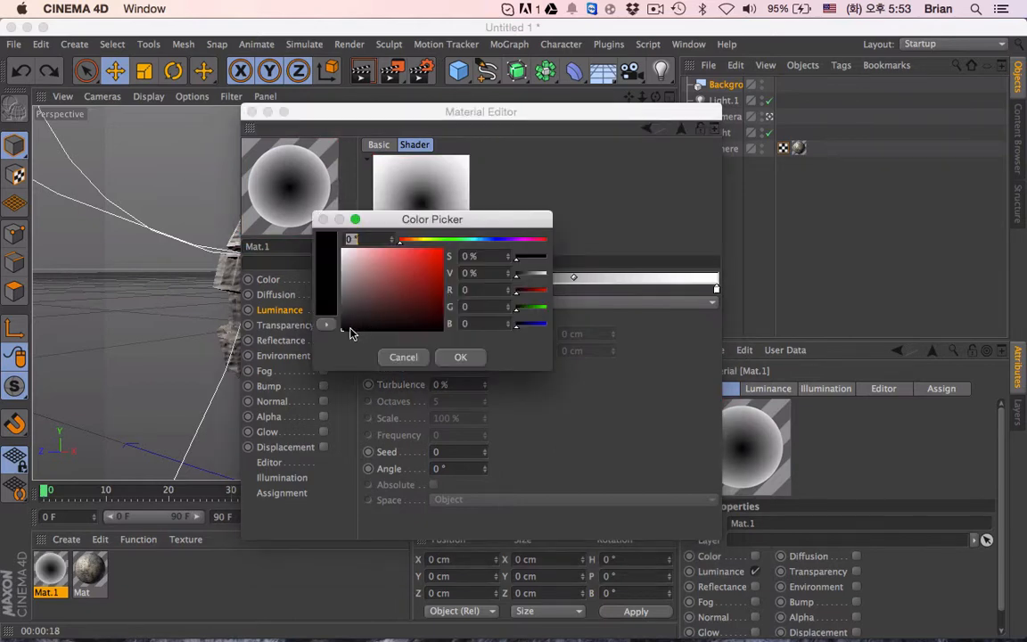
pyautogui.moveTo(346, 328); pyautogui.dragTo(341, 247)
pyautogui.moveTo(364, 297); pyautogui.dragTo(374, 311)
pyautogui.click(460, 356)
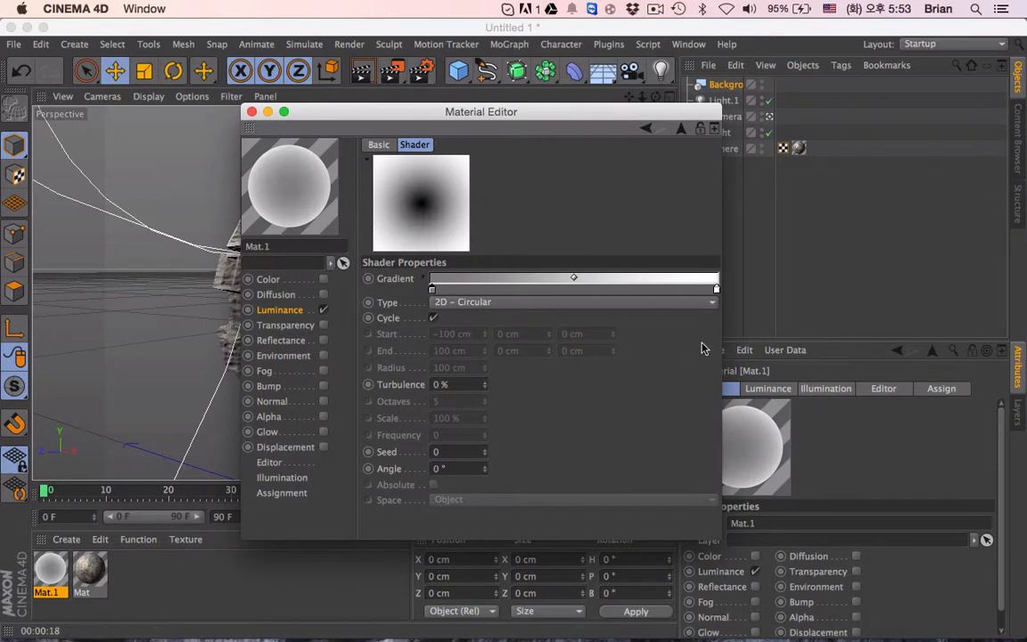
# - Set the gradient's end knot to black and darken its start knot to gray at about 30% brightness (RGB 76)
pyautogui.doubleClick(716, 288)
pyautogui.moveTo(649, 309); pyautogui.dragTo(651, 341)
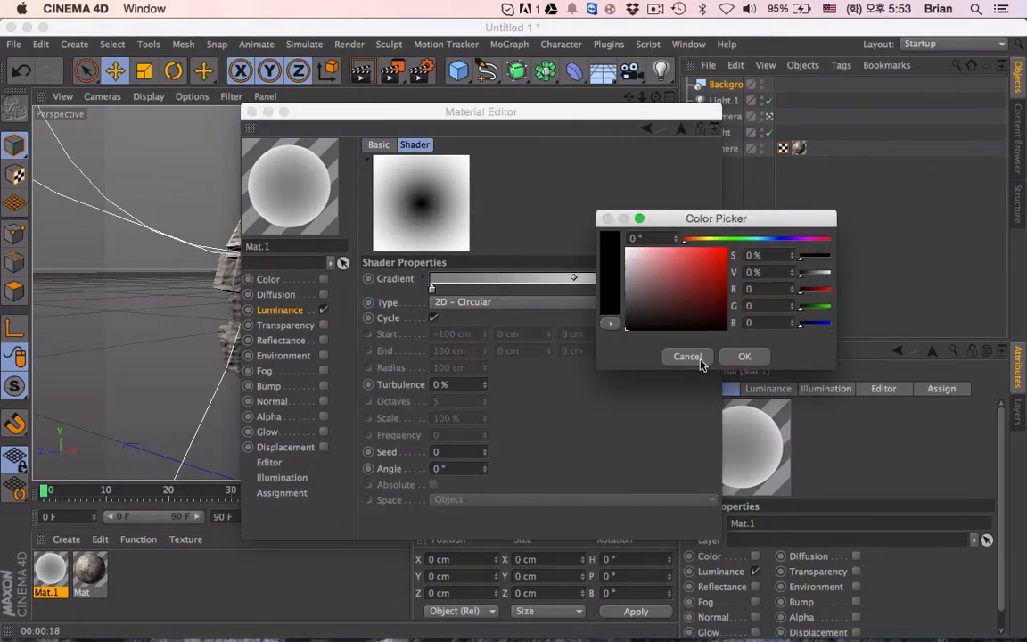
pyautogui.click(729, 355)
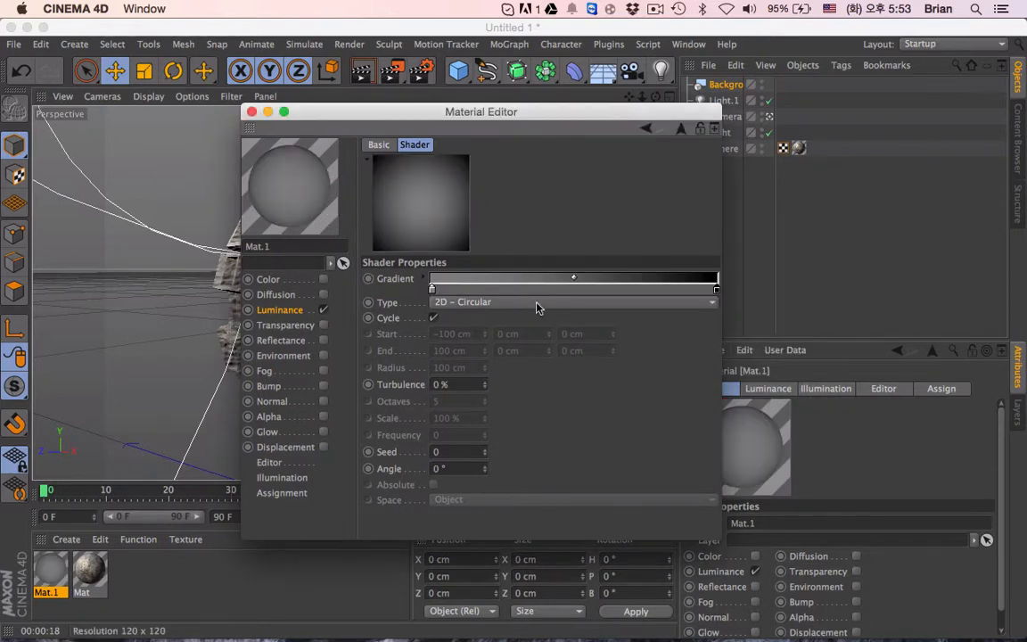
pyautogui.doubleClick(431, 288)
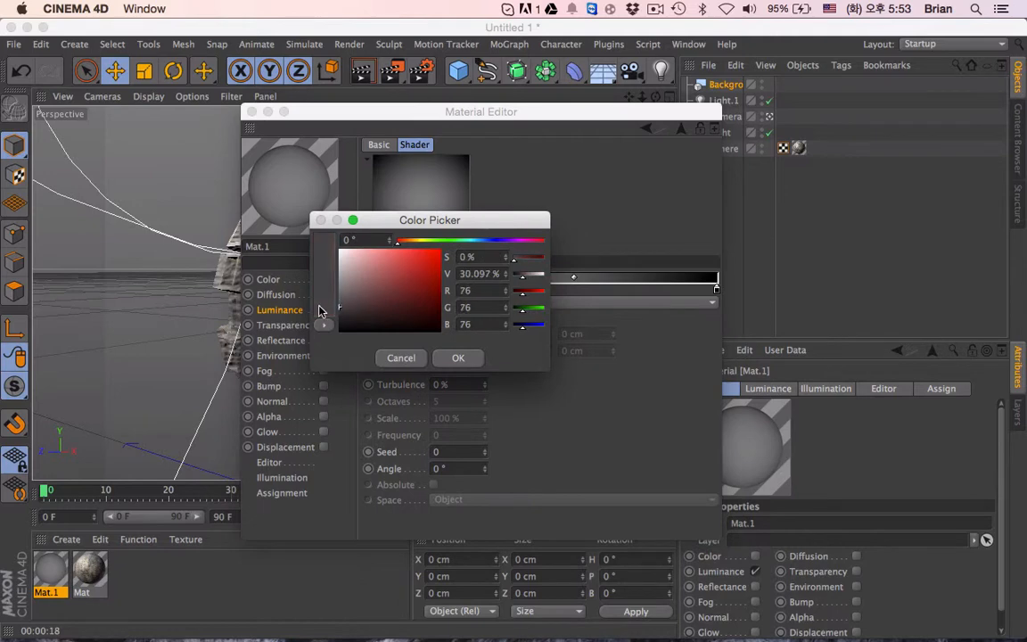
pyautogui.click(458, 357)
pyautogui.click(252, 112)
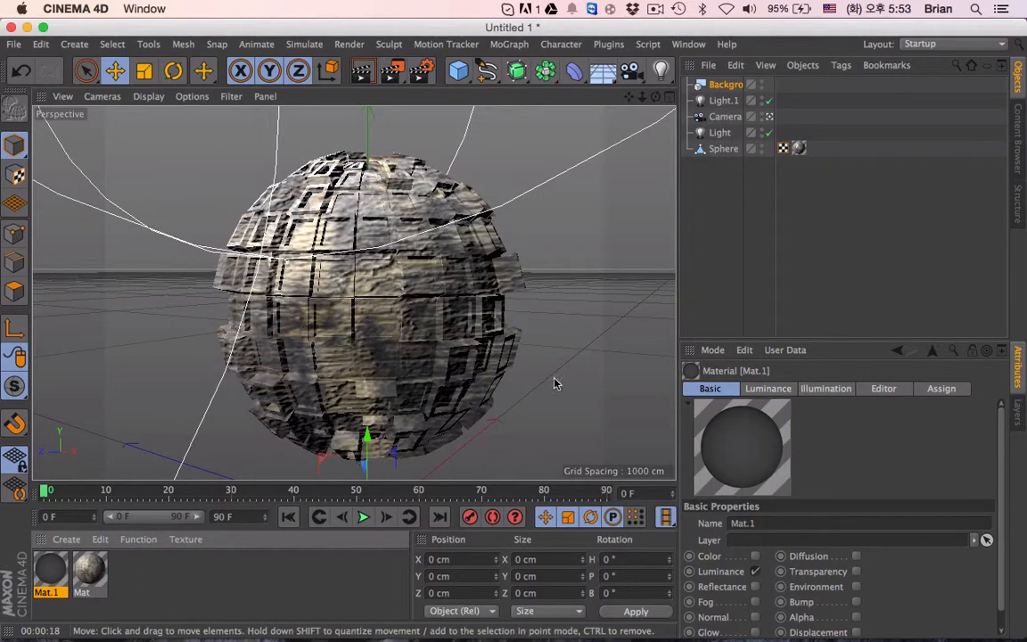
# - Apply the gradient material Mat.1 to the Background object and render the camera view
pyautogui.moveTo(724, 86); pyautogui.dragTo(725, 86)
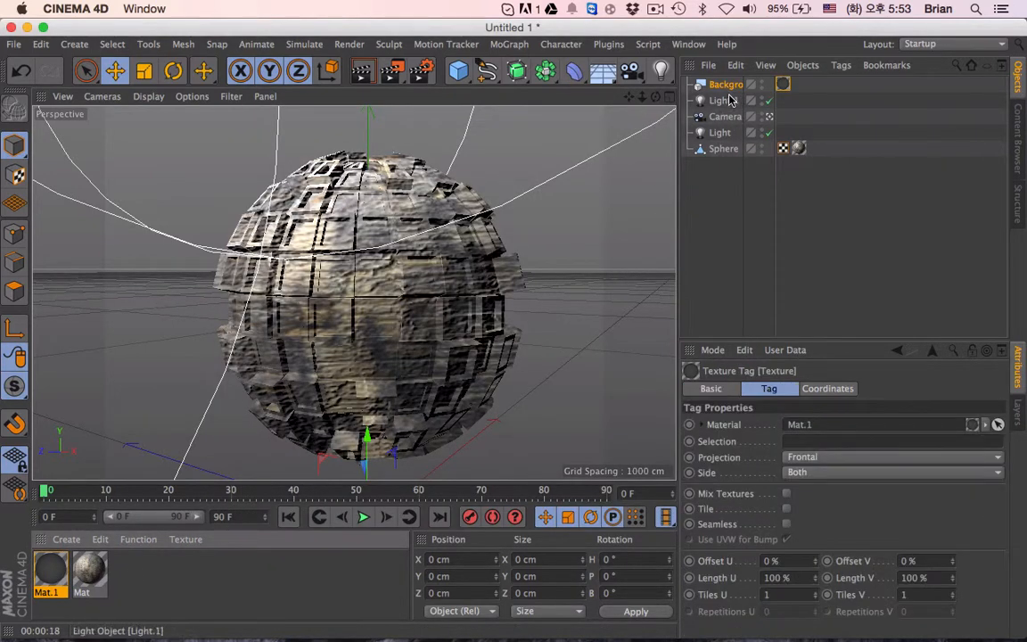
pyautogui.click(362, 72)
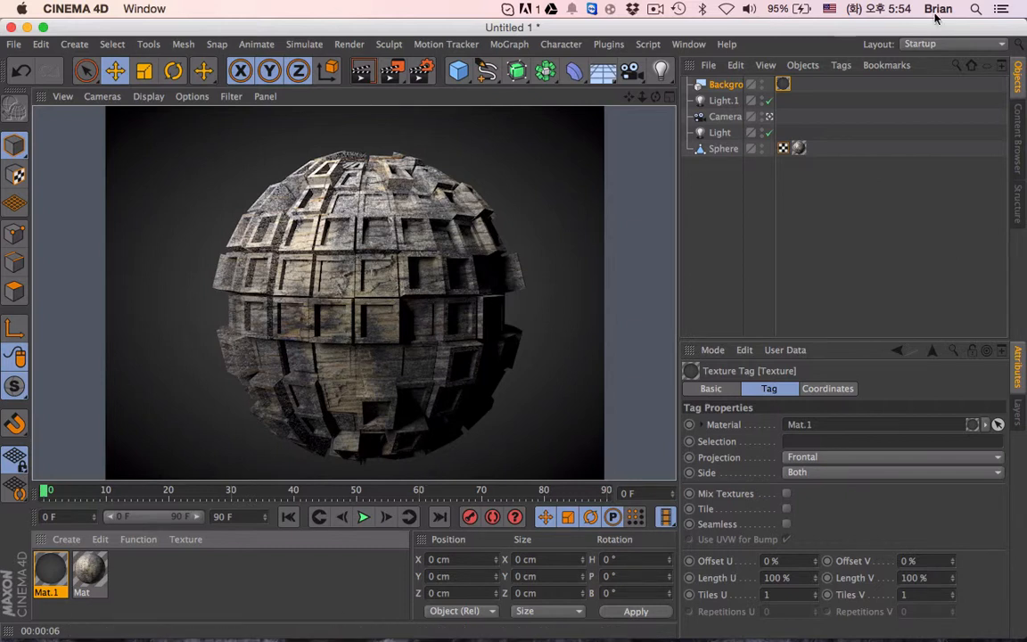
pyautogui.hotkey('ctrl', 'Left')
pyautogui.hotkey('ctrl', 'Left')
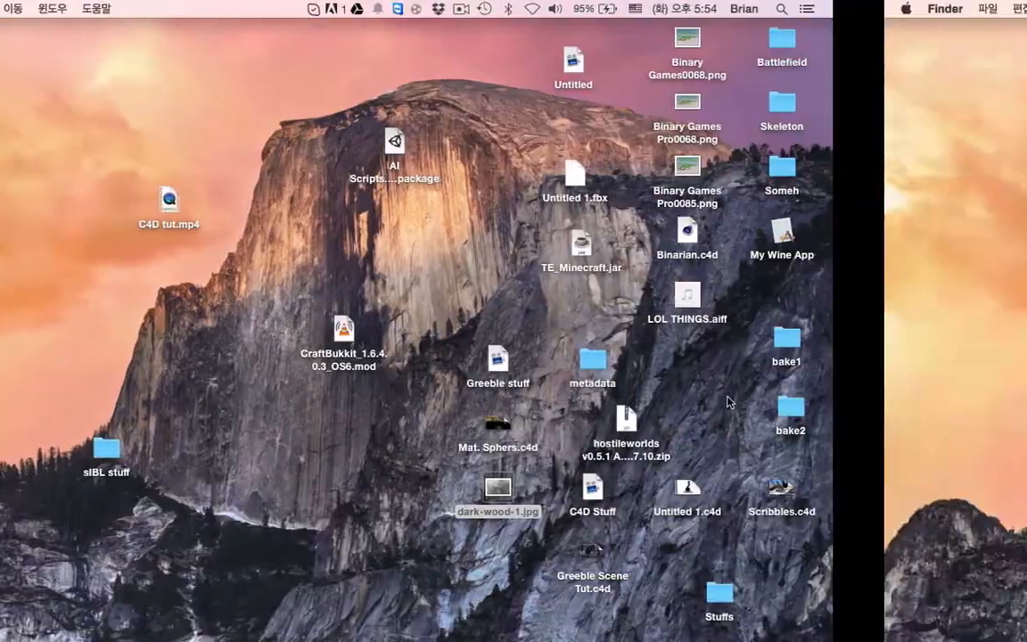
pyautogui.hotkey('ctrl', 'Right')
pyautogui.hotkey('ctrl', 'Right')
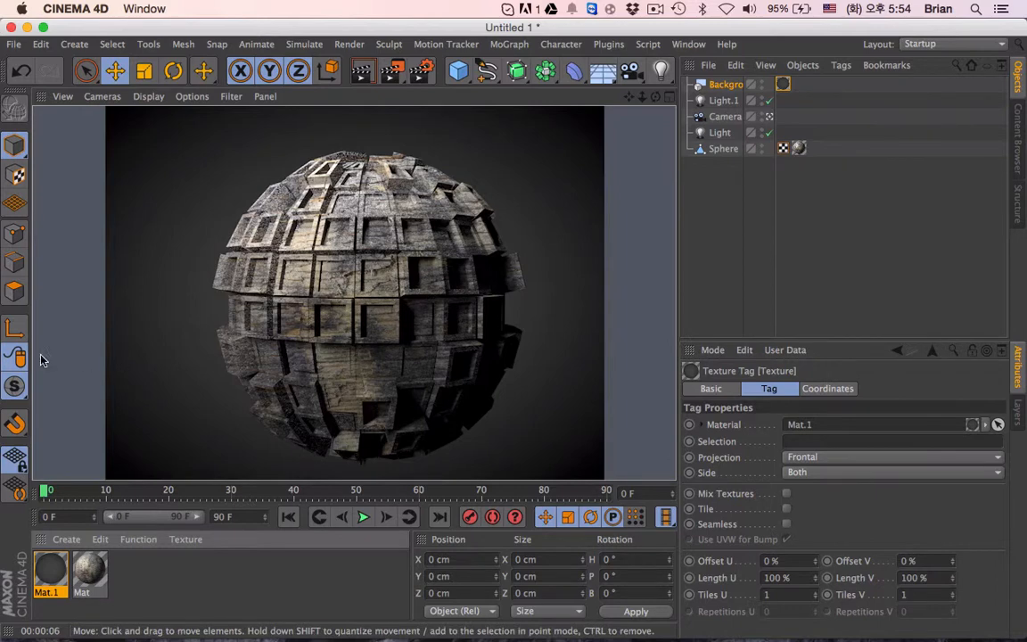
# - Review the dark wood material's Color, Bump and Reflectance settings, and the Sphere's texture tag properties
pyautogui.click(774, 268)
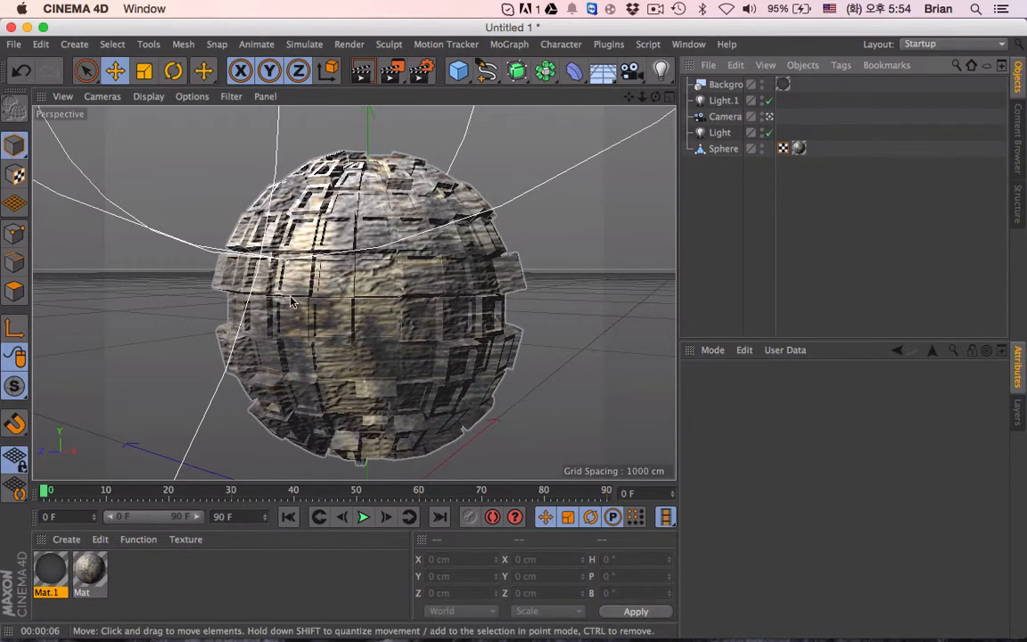
pyautogui.doubleClick(83, 575)
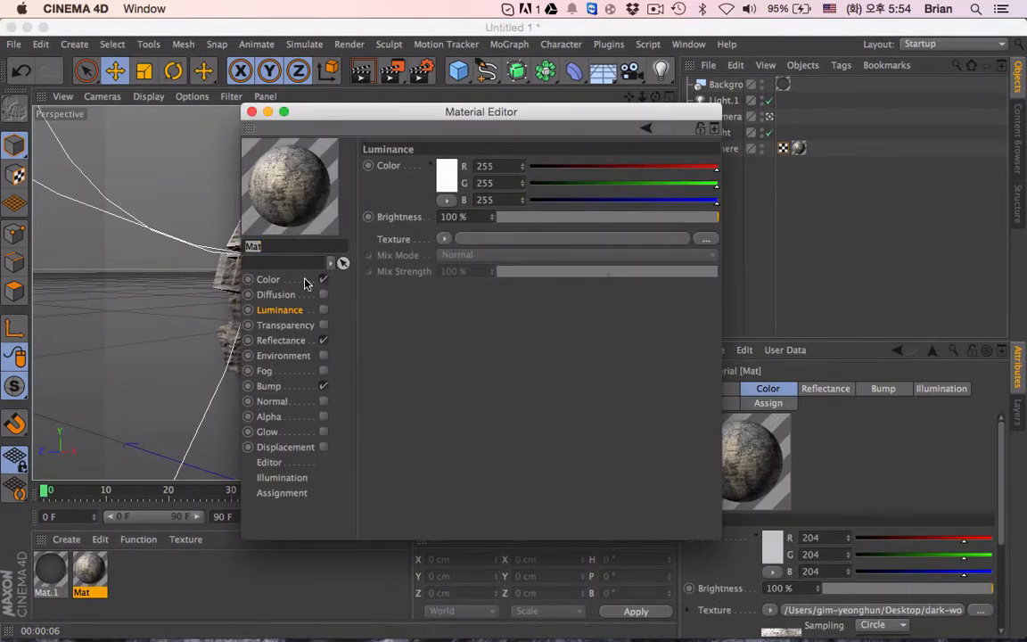
pyautogui.click(286, 279)
pyautogui.click(290, 388)
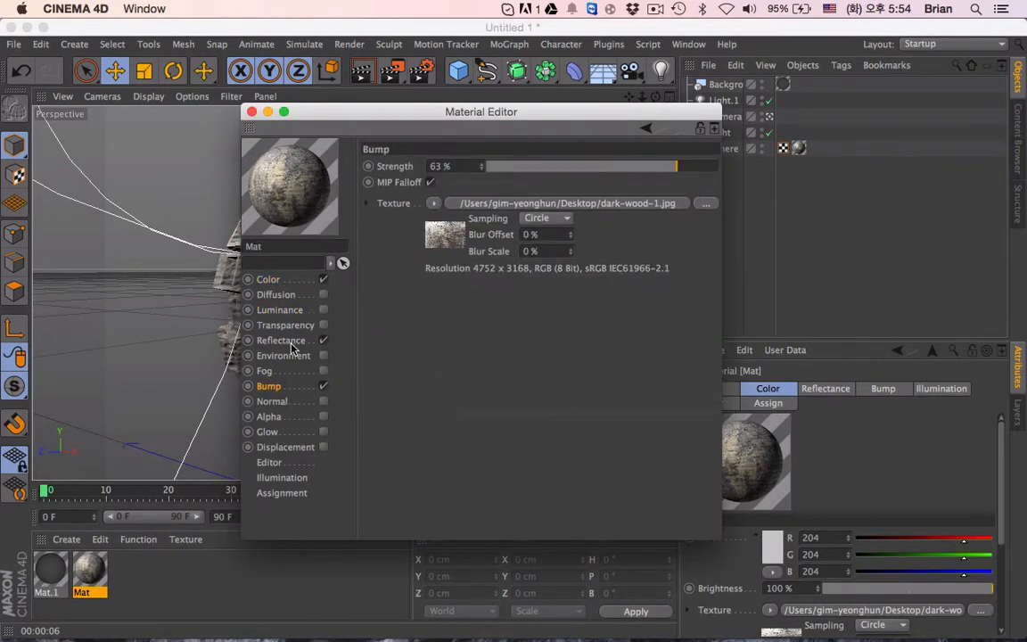
pyautogui.click(289, 343)
pyautogui.scroll(-3, 397, 450)
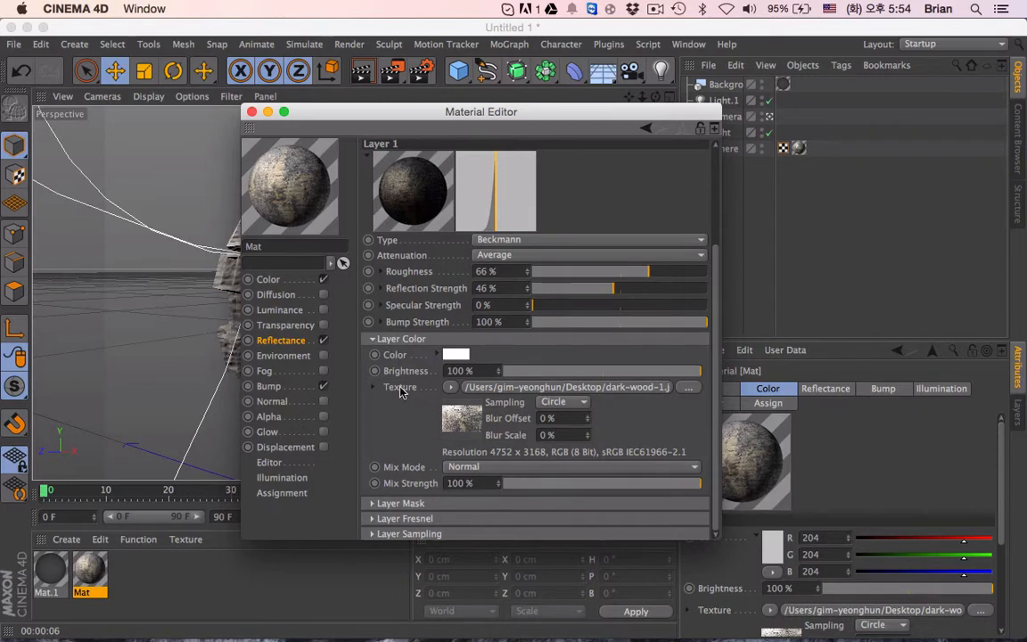
pyautogui.click(267, 278)
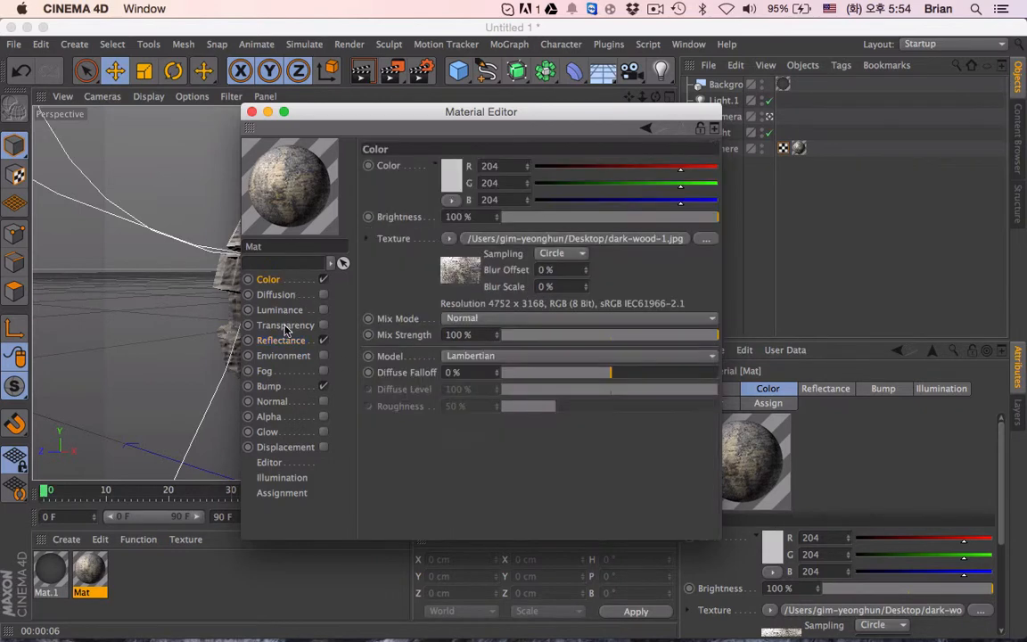
pyautogui.click(283, 388)
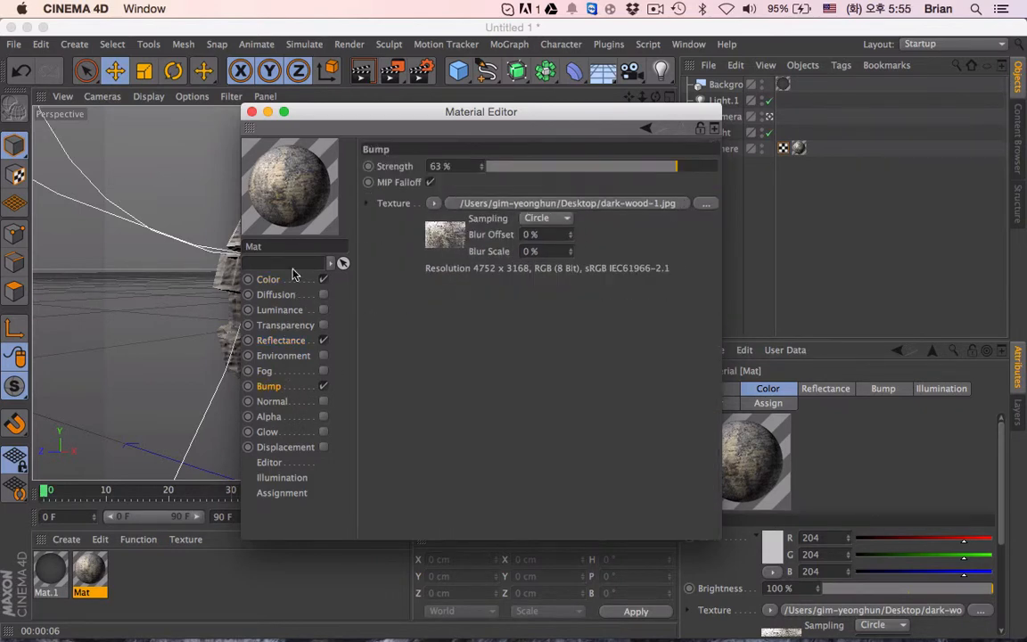
pyautogui.click(251, 112)
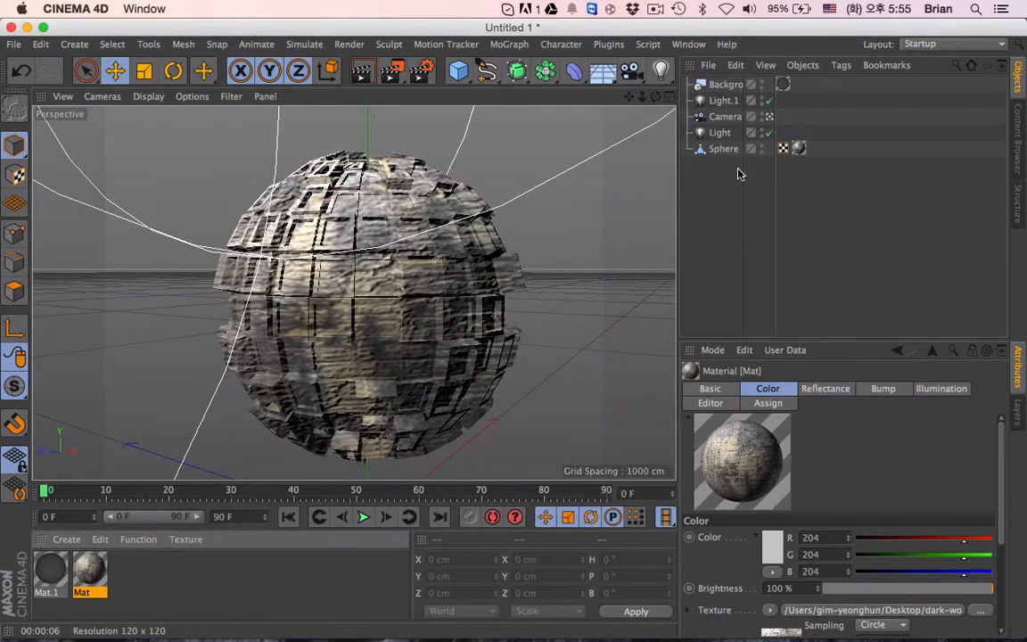
pyautogui.click(799, 148)
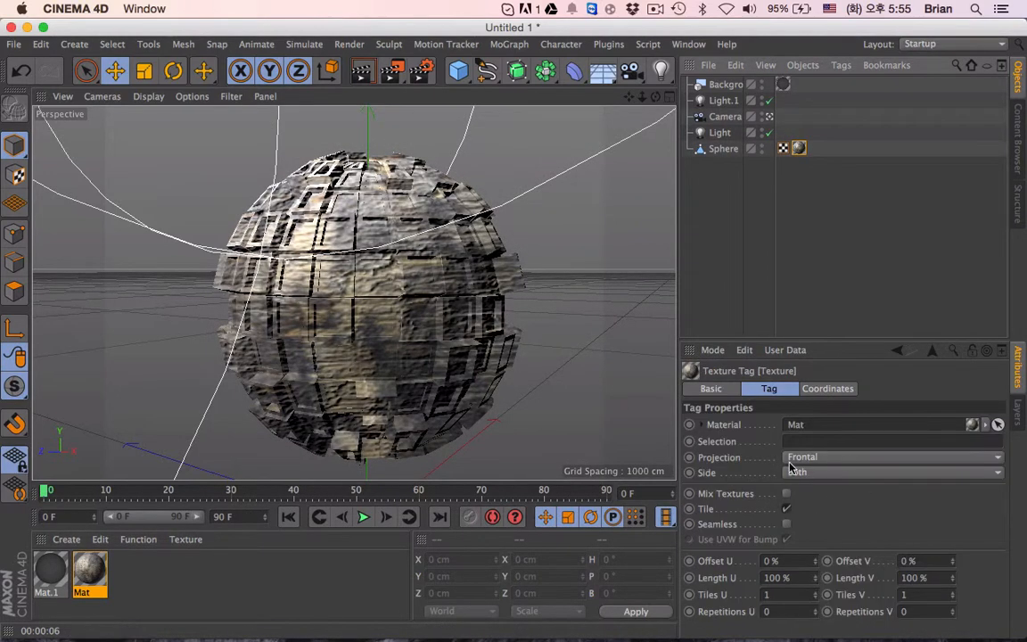